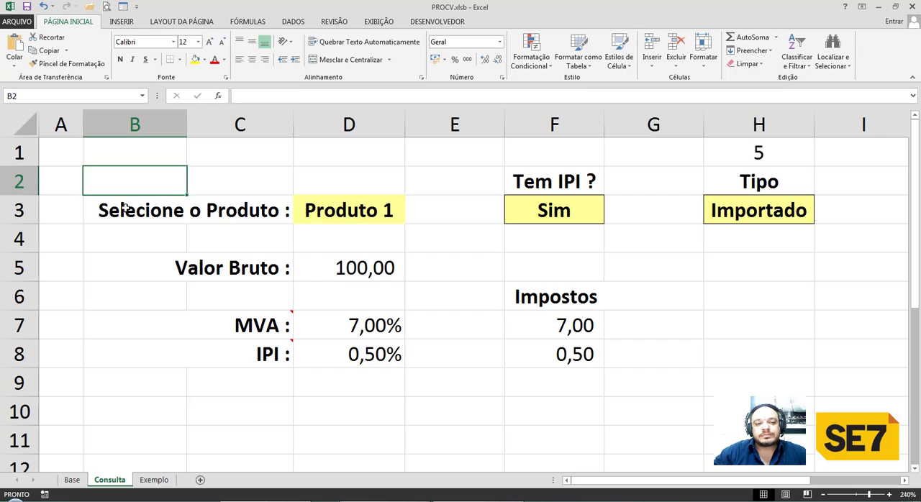
{"action": "left_click", "coordinate": [124, 207]}
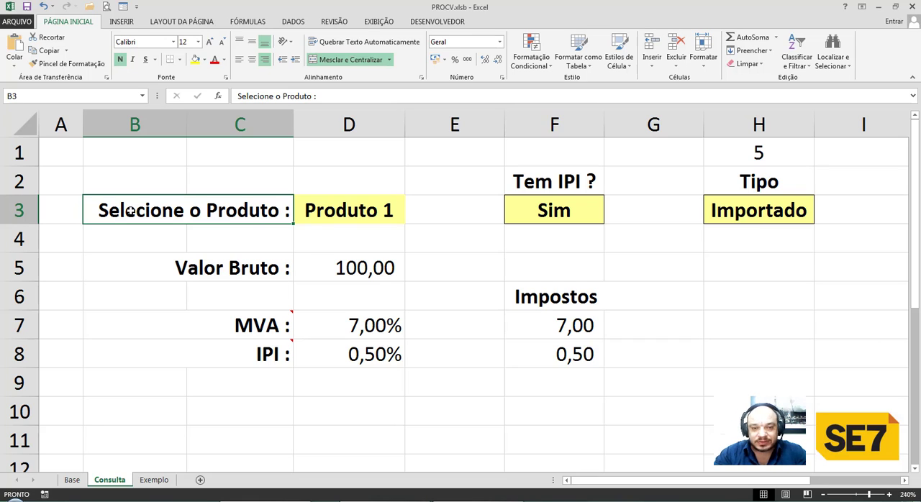
{"action": "left_click", "coordinate": [125, 168]}
{"action": "left_click", "coordinate": [209, 176]}
{"action": "left_click", "coordinate": [157, 177]}
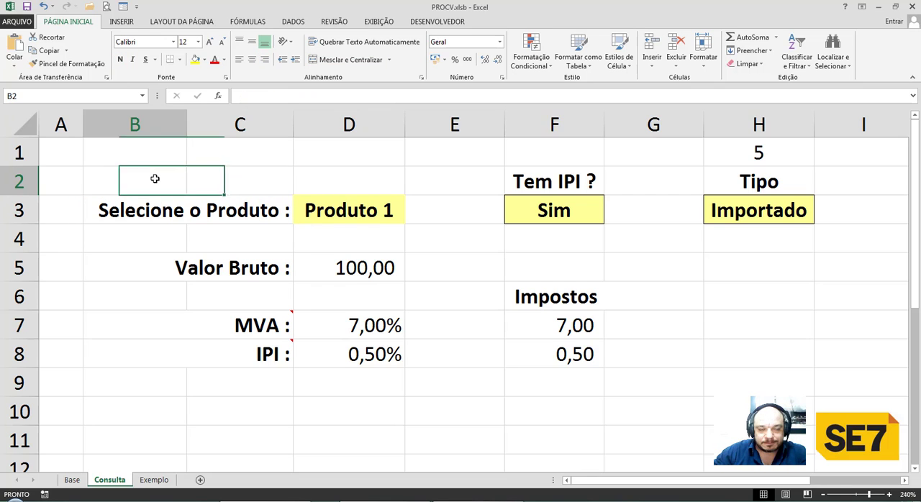
{"action": "left_click", "coordinate": [230, 181]}
{"action": "left_click", "coordinate": [167, 180]}
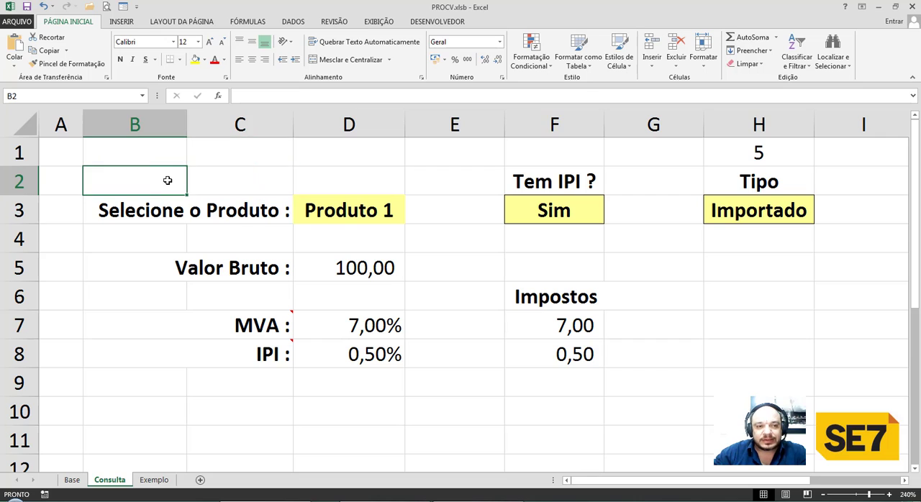
{"action": "left_click", "coordinate": [169, 211]}
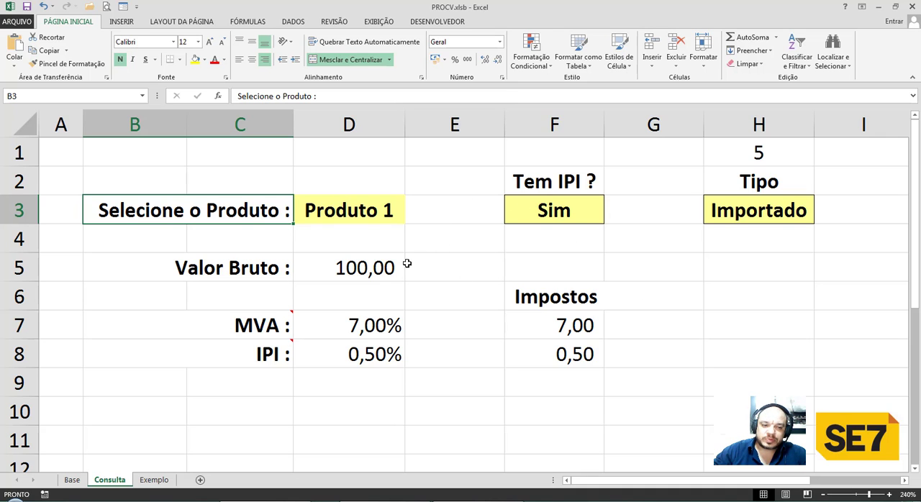
Examine the product names and their prices in the table on the Base sheet.
{"action": "left_click", "coordinate": [72, 479]}
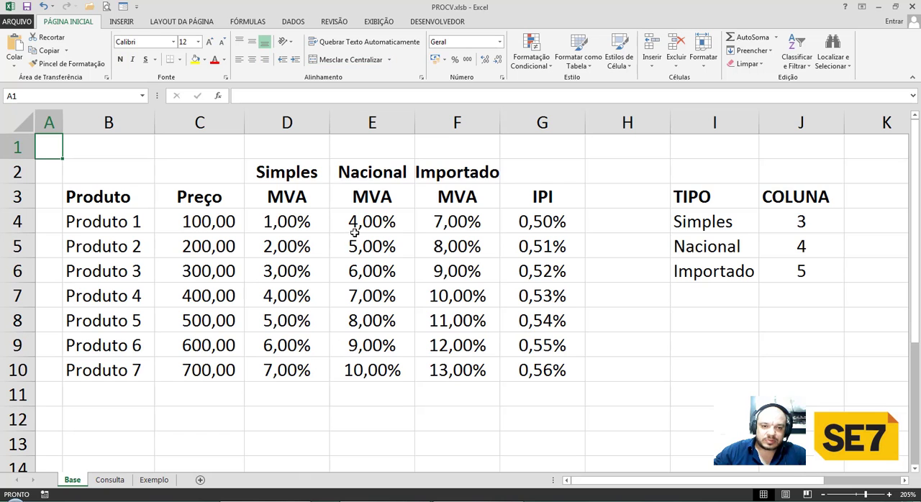
{"action": "left_click_drag", "start_coordinate": [136, 228], "coordinate": [136, 378]}
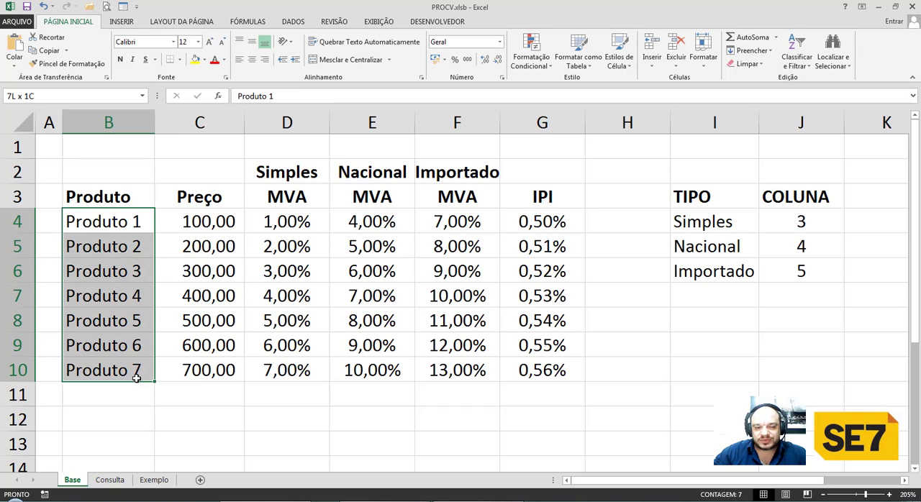
{"action": "left_click", "coordinate": [134, 223]}
{"action": "left_click", "coordinate": [134, 249]}
{"action": "left_click", "coordinate": [135, 272]}
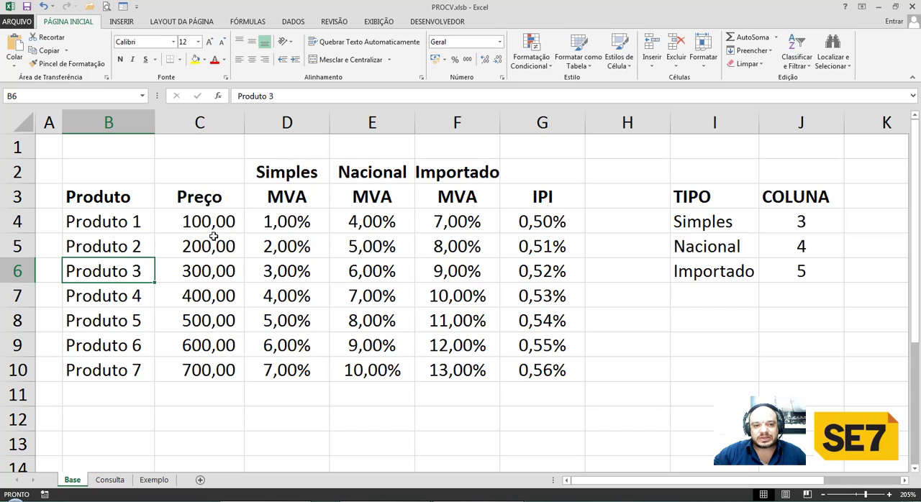
{"action": "left_click", "coordinate": [214, 224]}
{"action": "left_click", "coordinate": [212, 271]}
Review the Simples, Nacional and Importado MVA rates, the IPI column and the full extent of the product table.
{"action": "left_click", "coordinate": [287, 223]}
{"action": "left_click", "coordinate": [363, 223]}
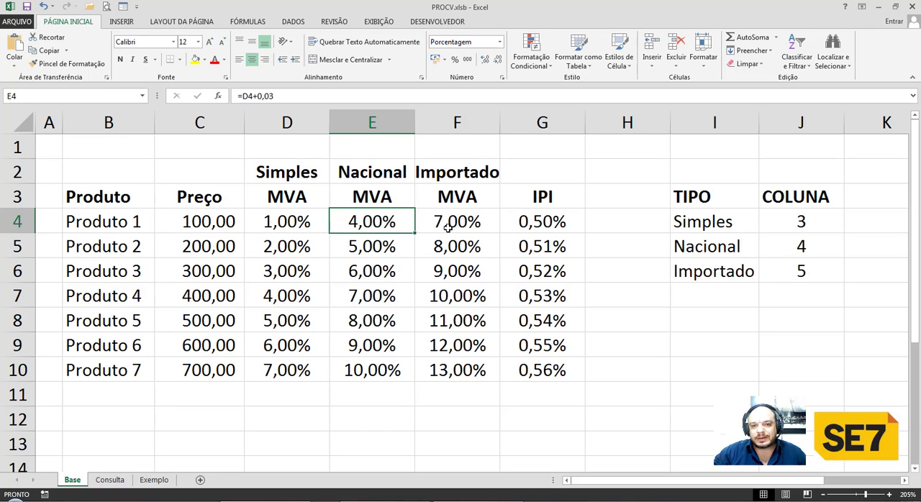
{"action": "left_click", "coordinate": [447, 228]}
{"action": "left_click", "coordinate": [464, 269]}
{"action": "left_click", "coordinate": [522, 222]}
{"action": "left_click", "coordinate": [526, 246]}
{"action": "left_click", "coordinate": [530, 270]}
{"action": "left_click", "coordinate": [508, 295]}
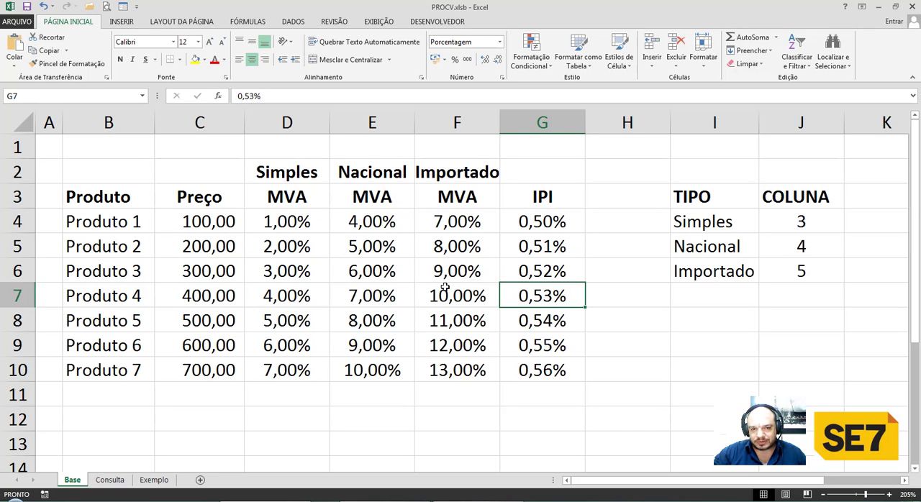
{"action": "left_click", "coordinate": [445, 287]}
{"action": "left_click", "coordinate": [374, 246]}
{"action": "left_click", "coordinate": [288, 243]}
{"action": "left_click", "coordinate": [222, 200]}
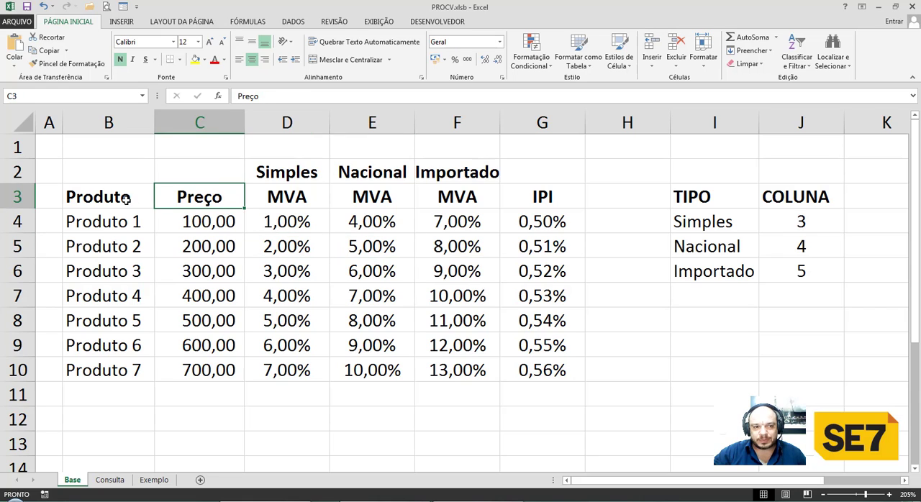
{"action": "left_click", "coordinate": [125, 200]}
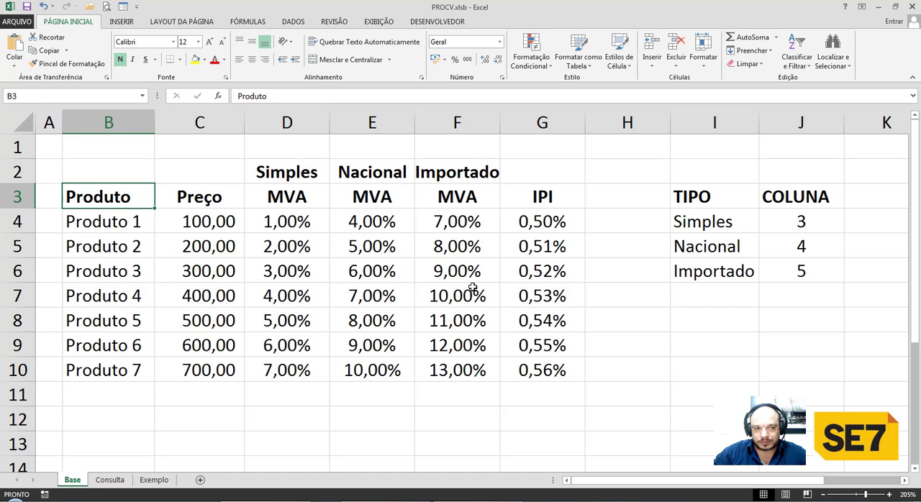
{"action": "left_click_drag", "start_coordinate": [129, 198], "coordinate": [516, 364]}
{"action": "left_click", "coordinate": [118, 216]}
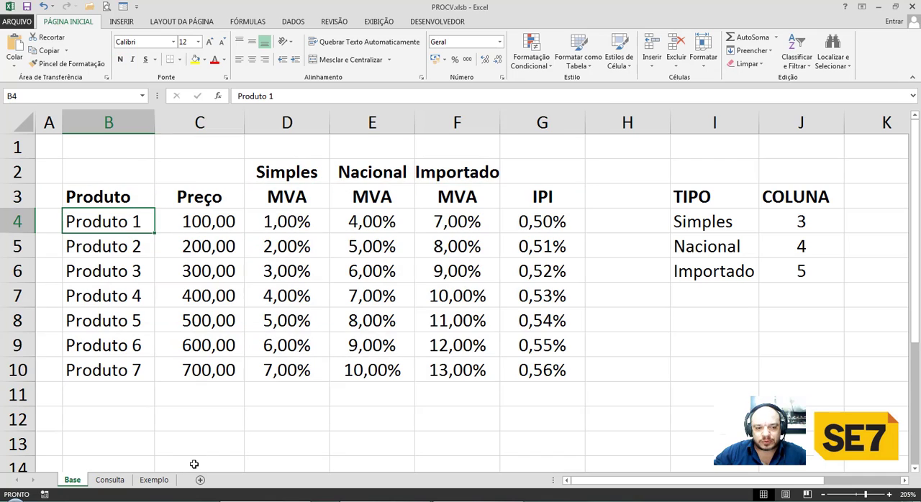
On the Consulta sheet, choose Produto 2 as the selected product in cell D3.
{"action": "left_click", "coordinate": [109, 480]}
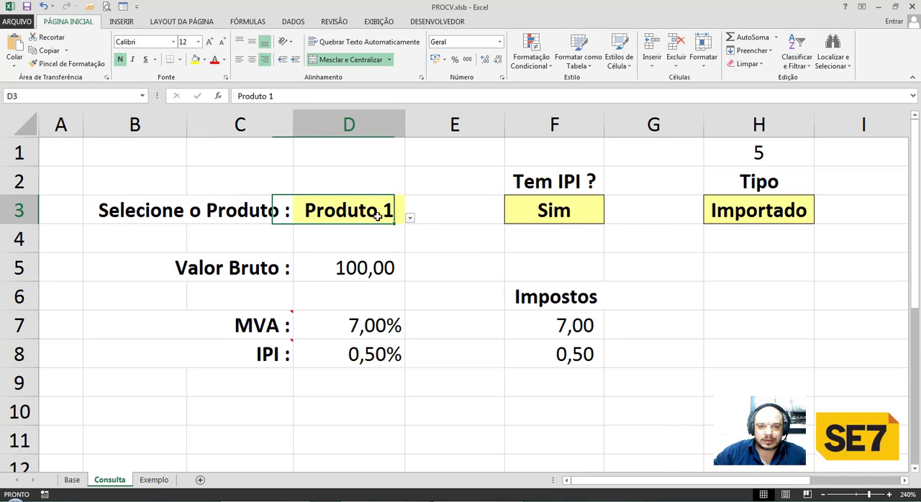
{"action": "left_click", "coordinate": [409, 219]}
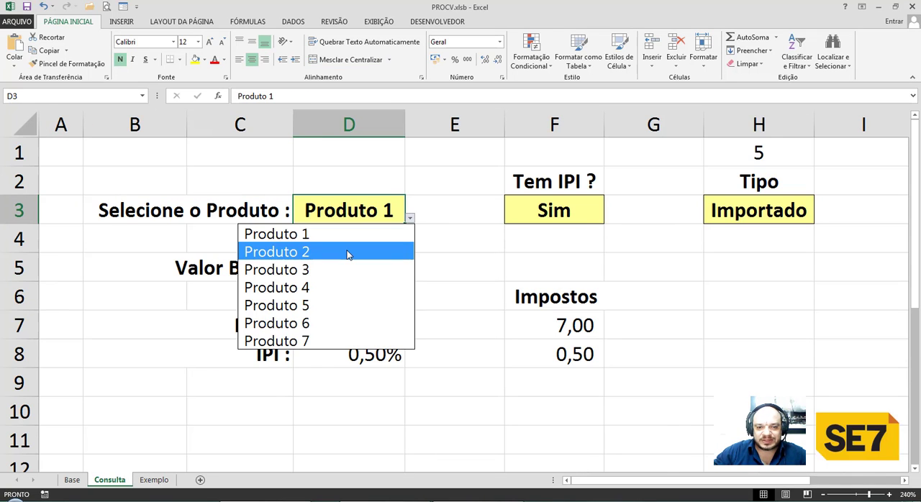
{"action": "left_click", "coordinate": [352, 252]}
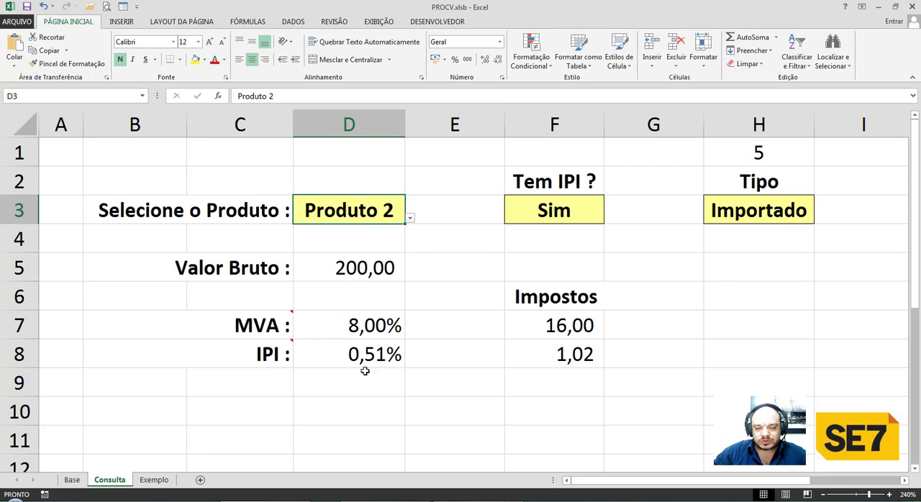
Read the cell comments attached to the MVA and IPI labels.
{"action": "mouse_move", "coordinate": [272, 332]}
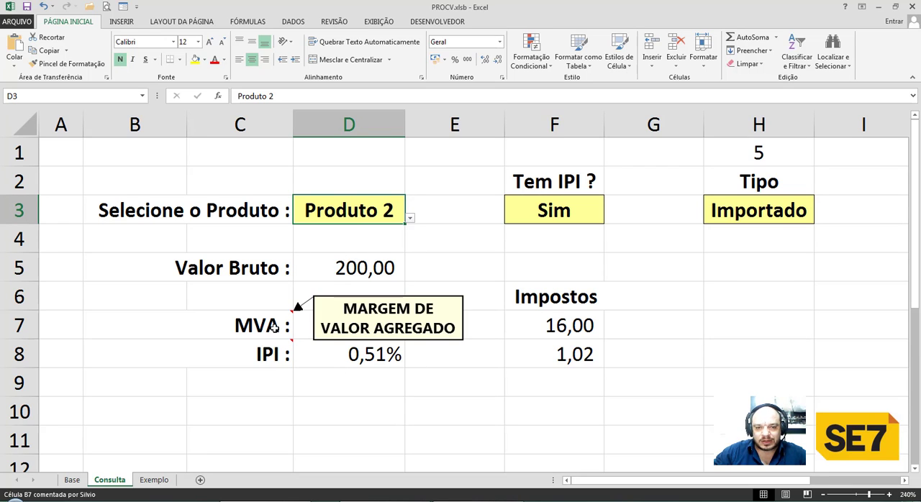
{"action": "mouse_move", "coordinate": [277, 355]}
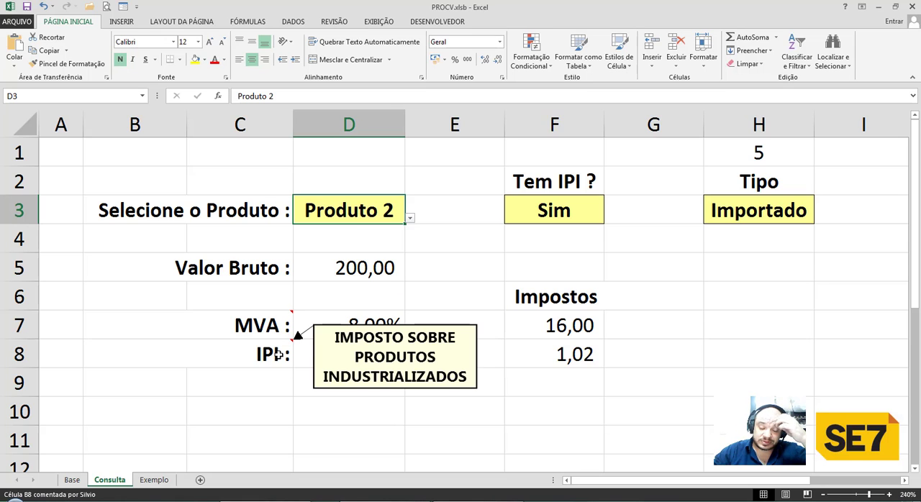
{"action": "left_click", "coordinate": [277, 355]}
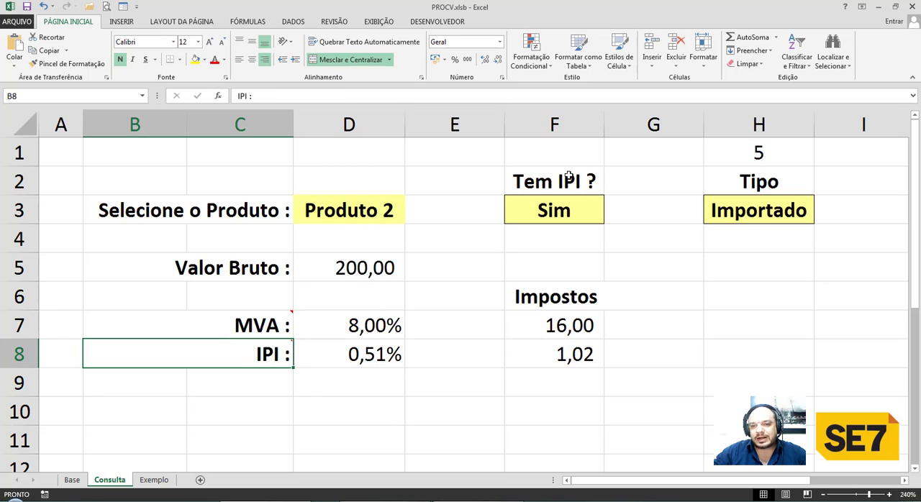
Switch the Tem IPI ? choice in cell F3 to Não and back to Sim.
{"action": "left_click", "coordinate": [560, 214]}
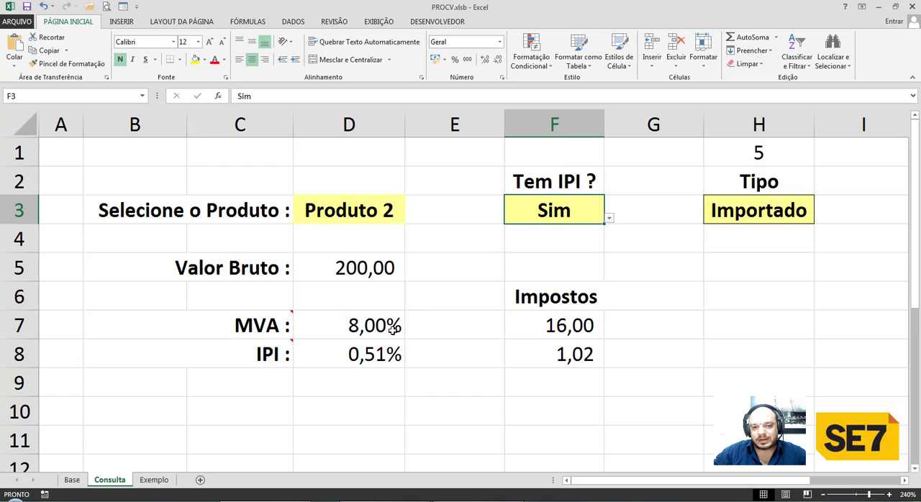
{"action": "left_click", "coordinate": [609, 219]}
{"action": "left_click", "coordinate": [608, 253]}
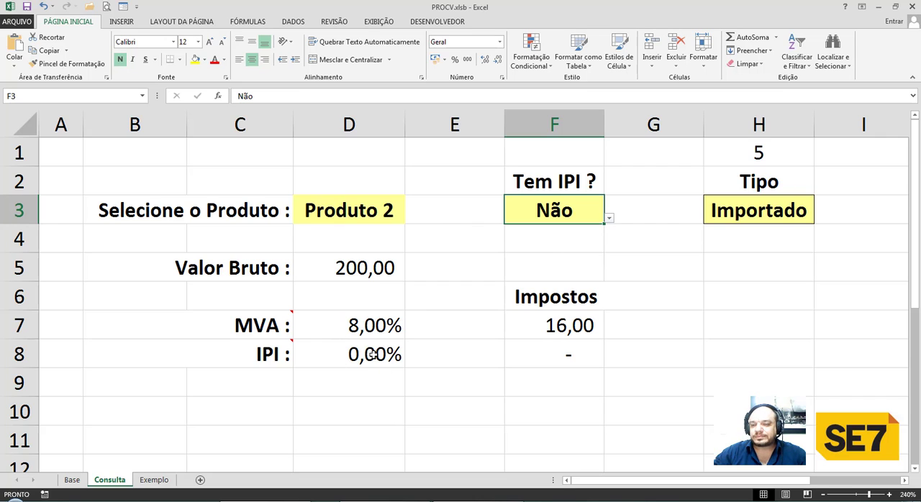
{"action": "left_click", "coordinate": [608, 218]}
{"action": "left_click", "coordinate": [597, 233]}
Try Simples and Nacional as the Tipo in cell H3, and set it back to Importado.
{"action": "left_click", "coordinate": [810, 212]}
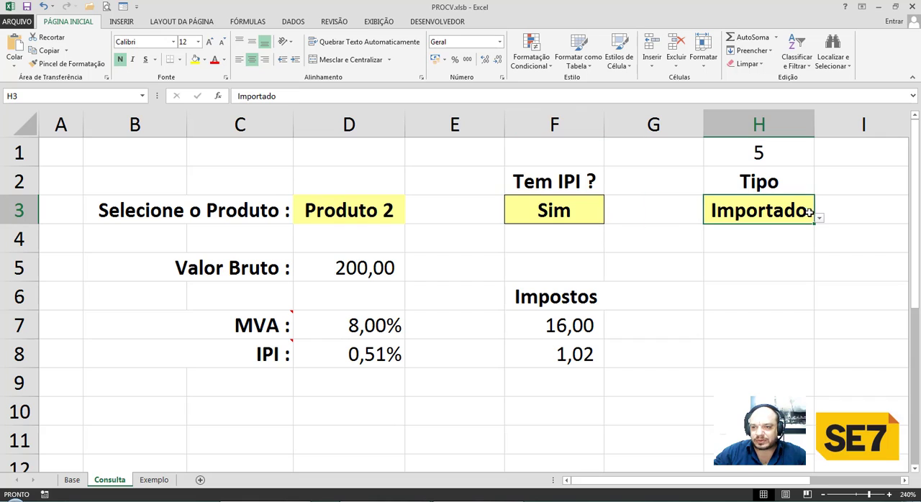
{"action": "left_click", "coordinate": [820, 217]}
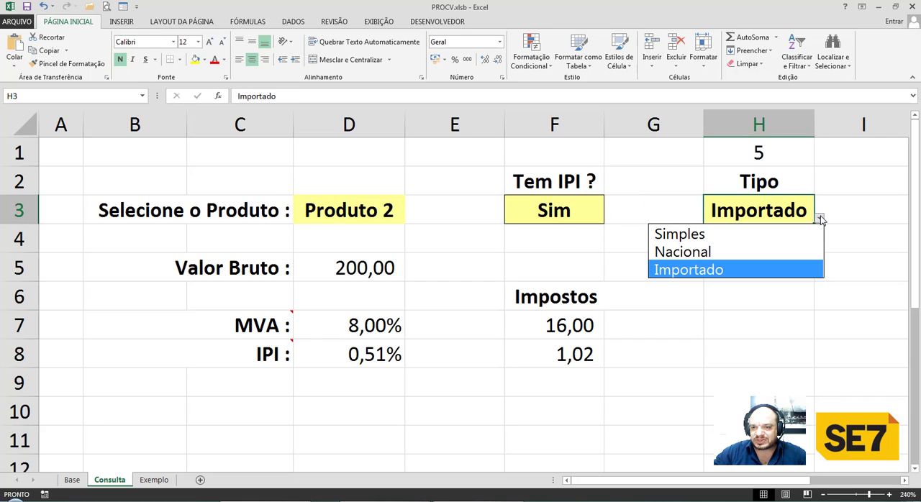
{"action": "left_click", "coordinate": [742, 234]}
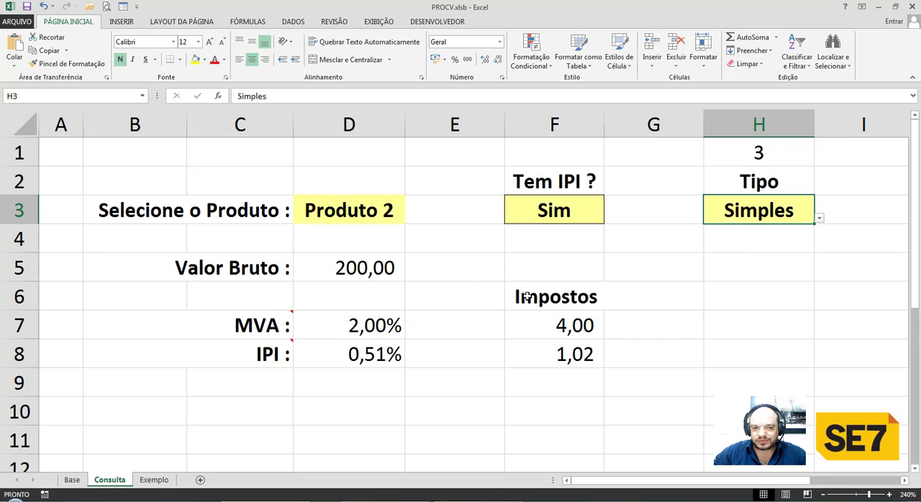
{"action": "left_click", "coordinate": [819, 218]}
{"action": "left_click", "coordinate": [753, 252]}
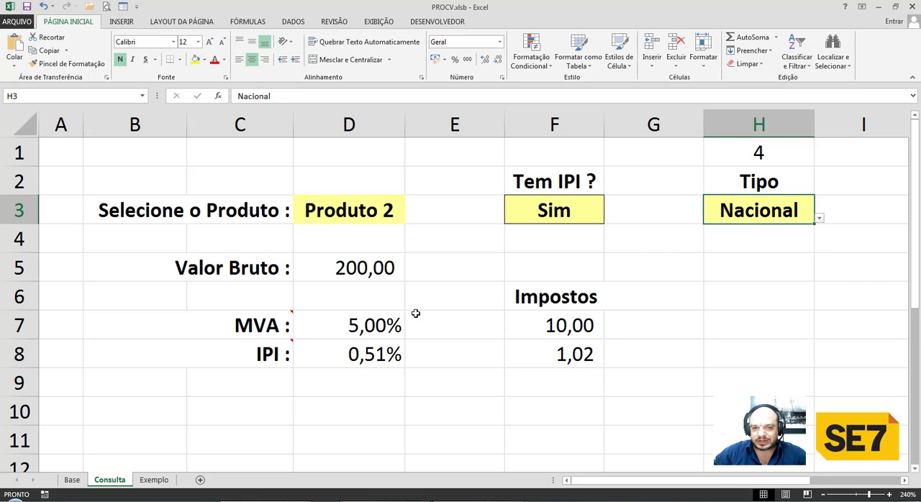
{"action": "left_click", "coordinate": [819, 220]}
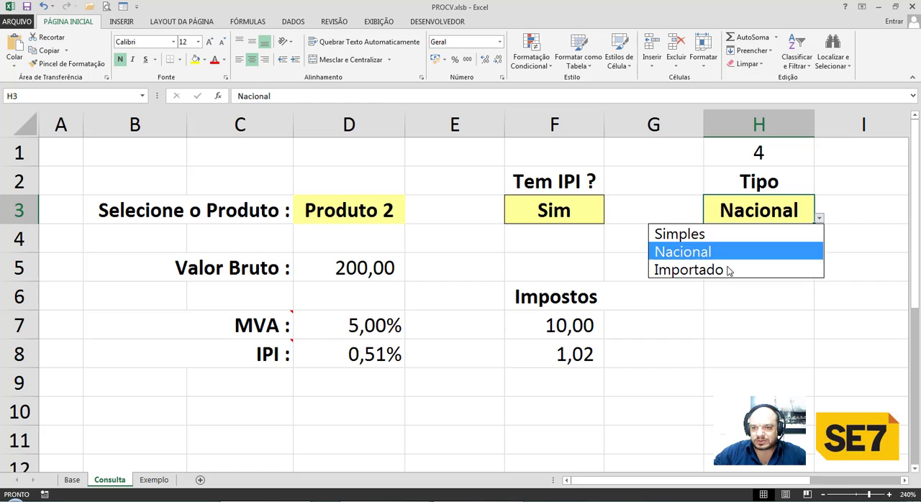
{"action": "left_click", "coordinate": [708, 270]}
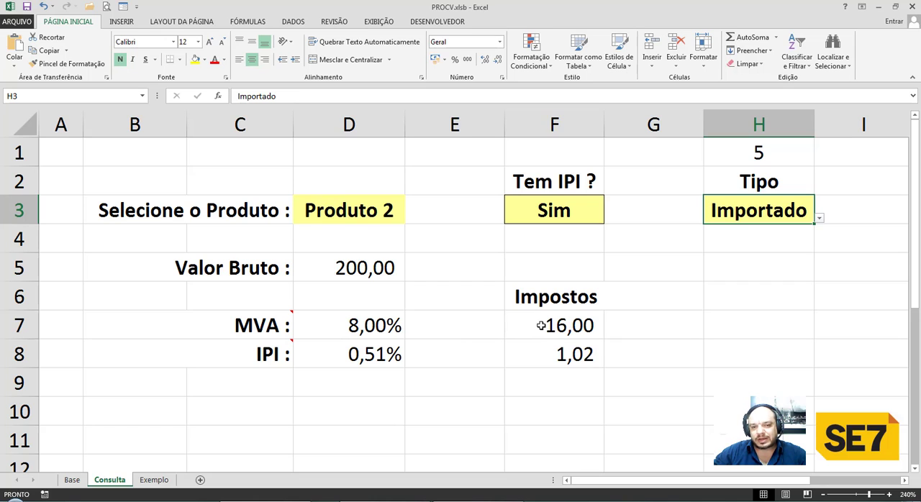
Inspect the MVA lookup formula in D7 and the product and Tipo selection cells.
{"action": "left_click", "coordinate": [382, 327]}
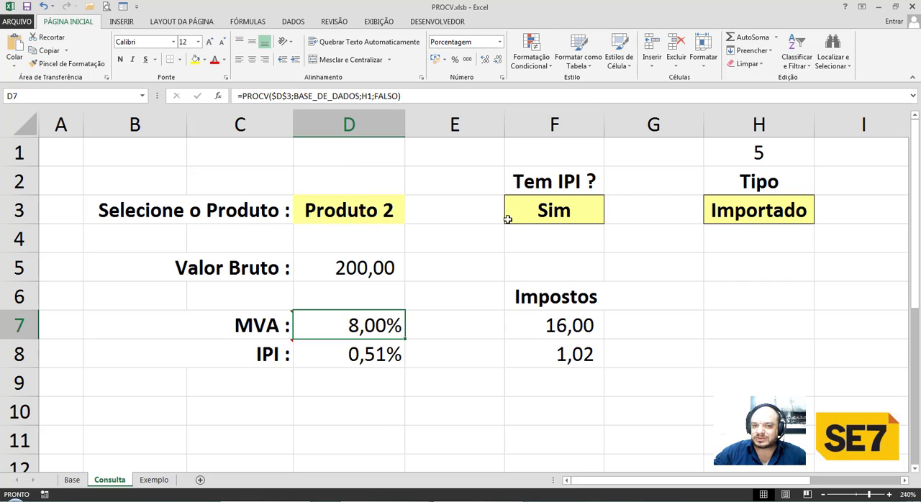
{"action": "left_click", "coordinate": [394, 218]}
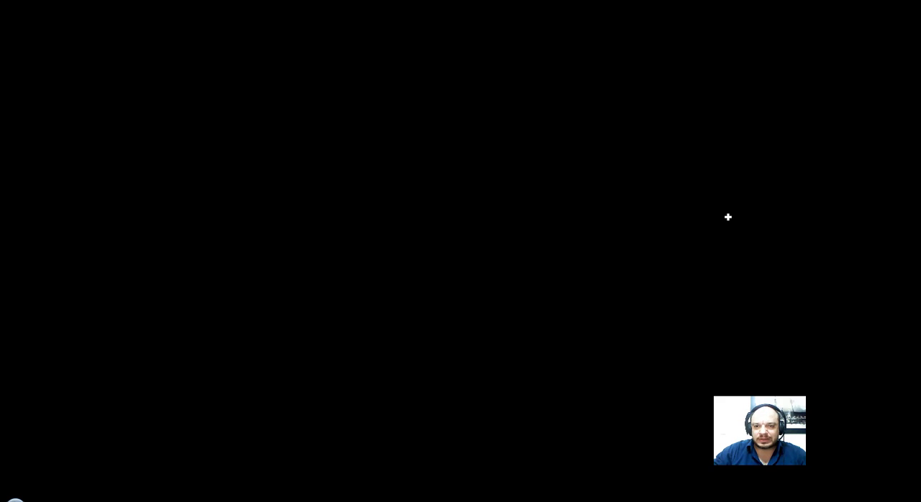
{"action": "left_click", "coordinate": [728, 216]}
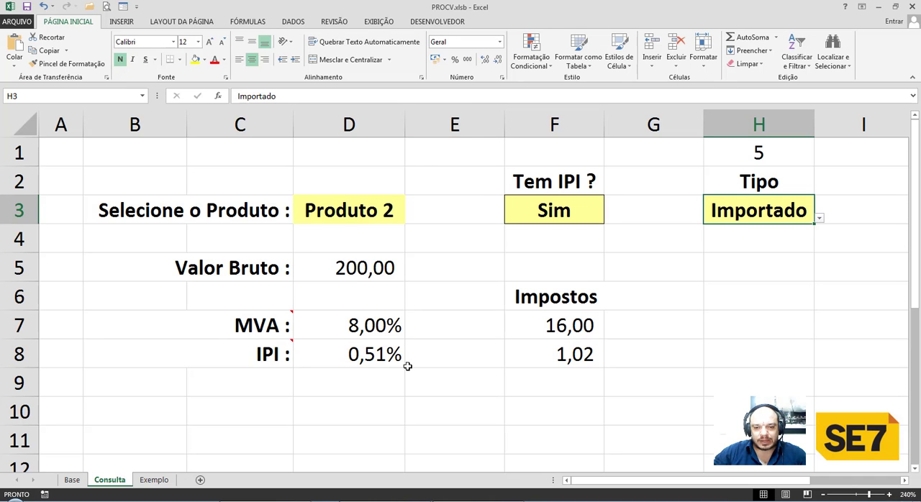
{"action": "left_click", "coordinate": [566, 501]}
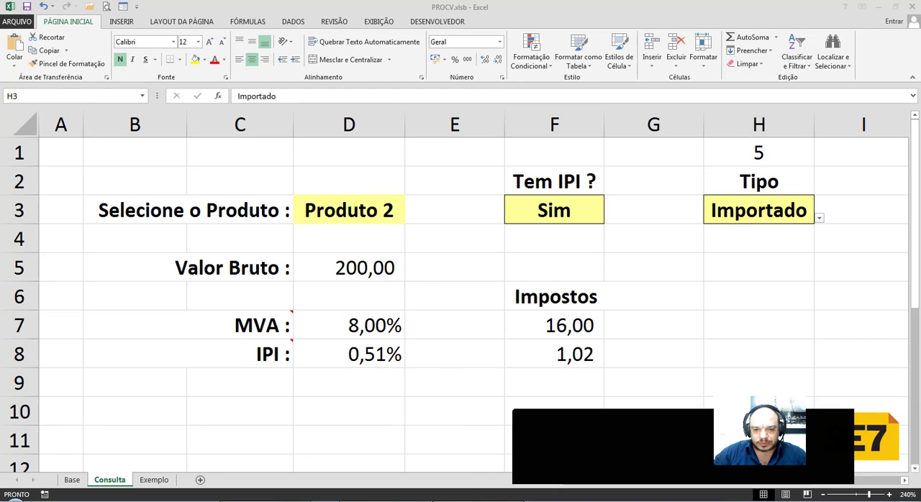
{"action": "left_click", "coordinate": [495, 415]}
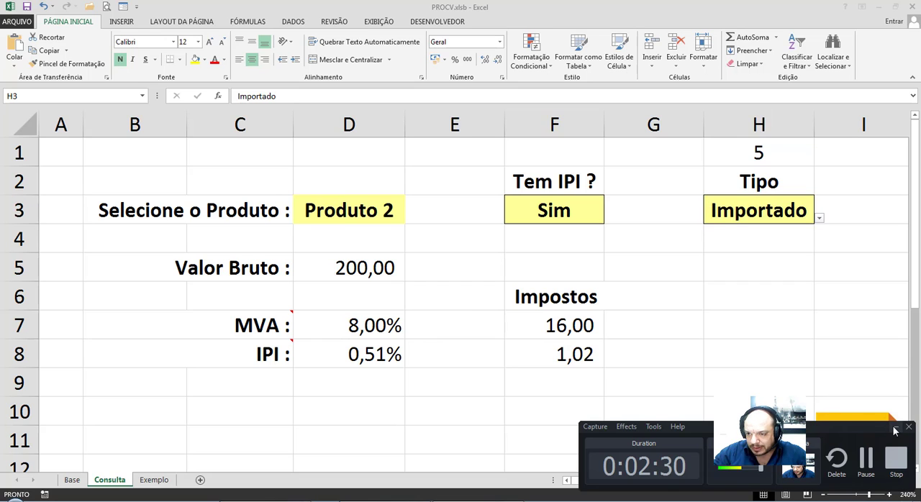
{"action": "left_click", "coordinate": [895, 430]}
{"action": "left_click", "coordinate": [625, 390]}
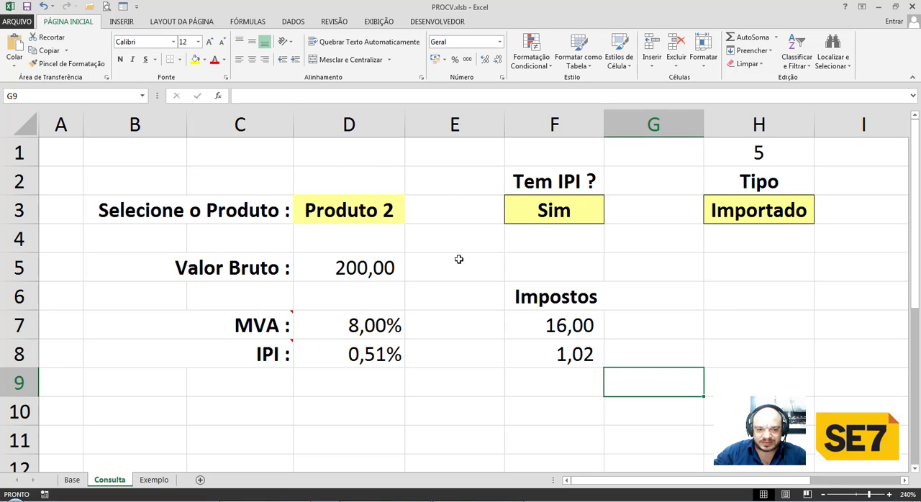
On the Exemplo sheet, enter the label "Selecione o Produto :" in cell B3.
{"action": "left_click", "coordinate": [163, 480]}
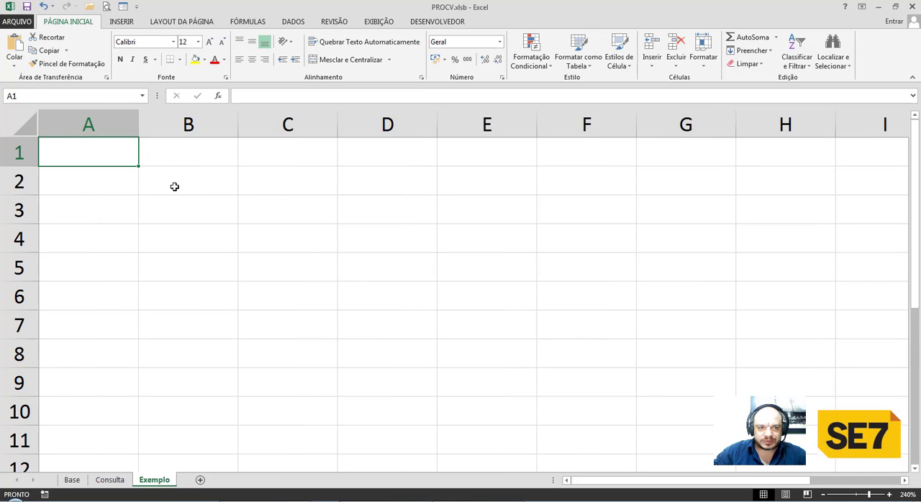
{"action": "left_click", "coordinate": [151, 206]}
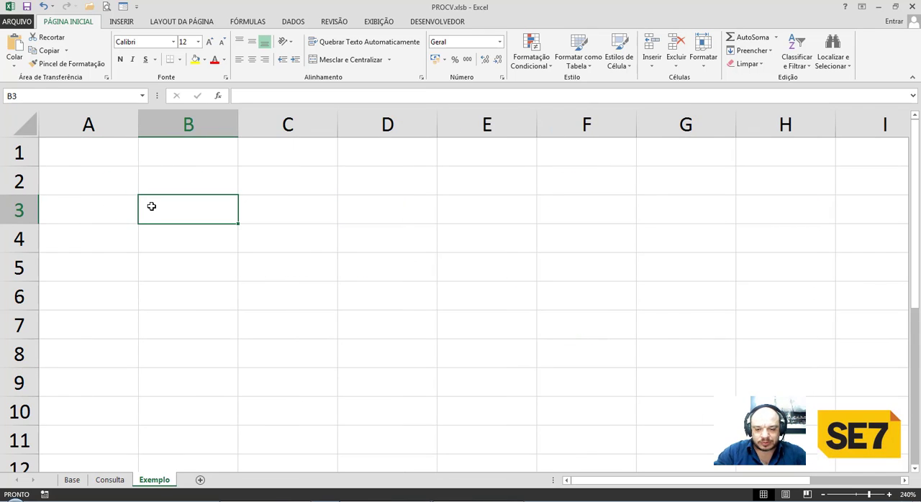
{"action": "type", "text": "Selecione o Pr"}
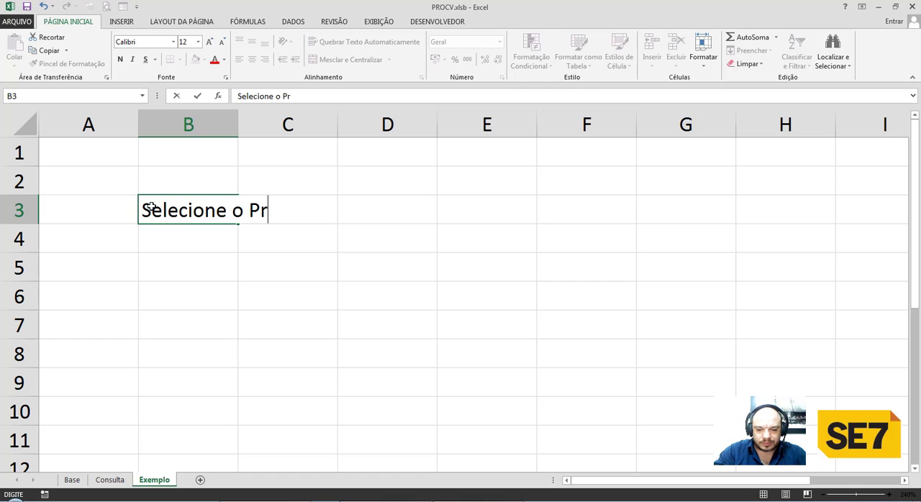
{"action": "type", "text": "oduto :"}
{"action": "key", "text": "Return"}
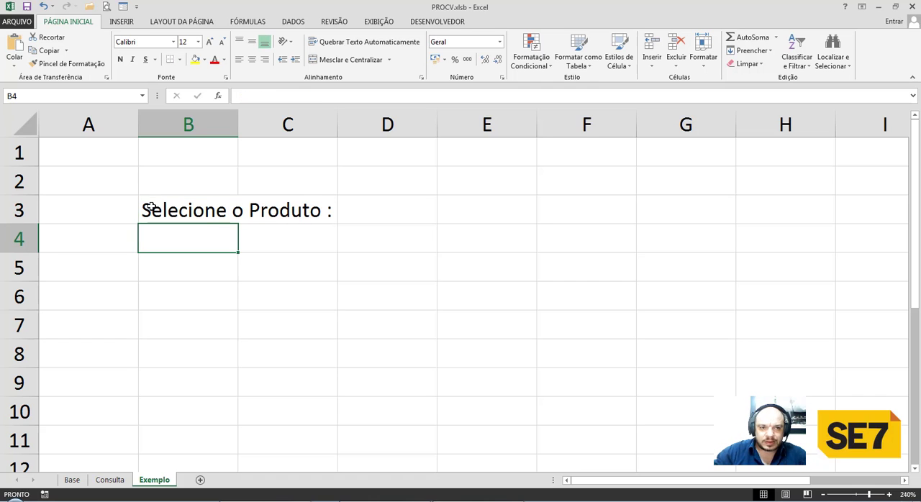
Format cell D3 with a yellow fill, borders on all sides and bold text.
{"action": "left_click", "coordinate": [396, 213]}
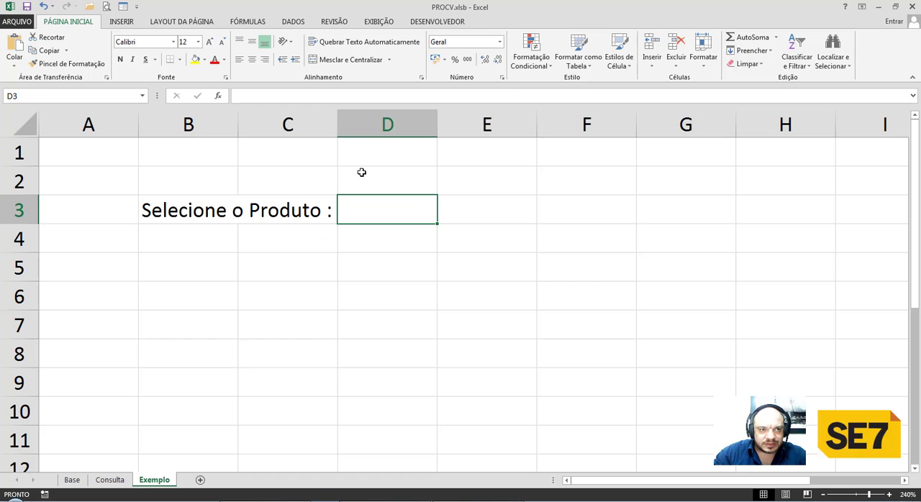
{"action": "left_click", "coordinate": [194, 60]}
{"action": "left_click", "coordinate": [179, 60]}
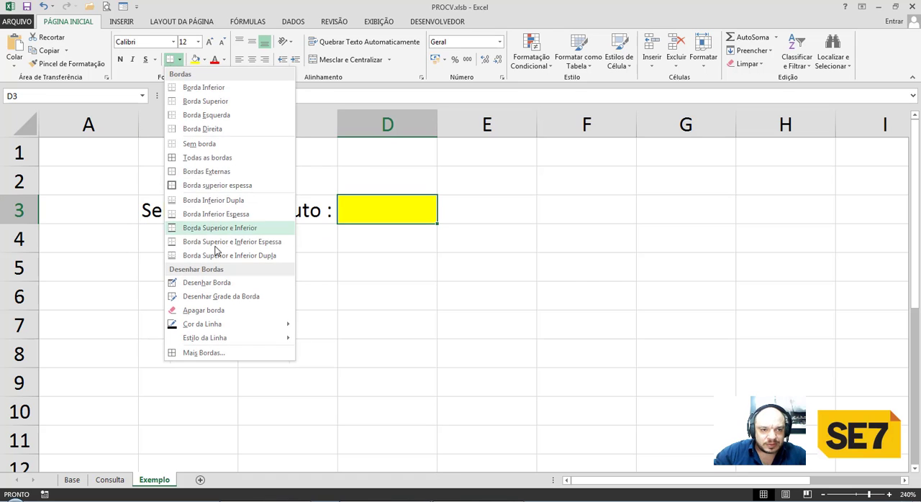
{"action": "left_click", "coordinate": [197, 158]}
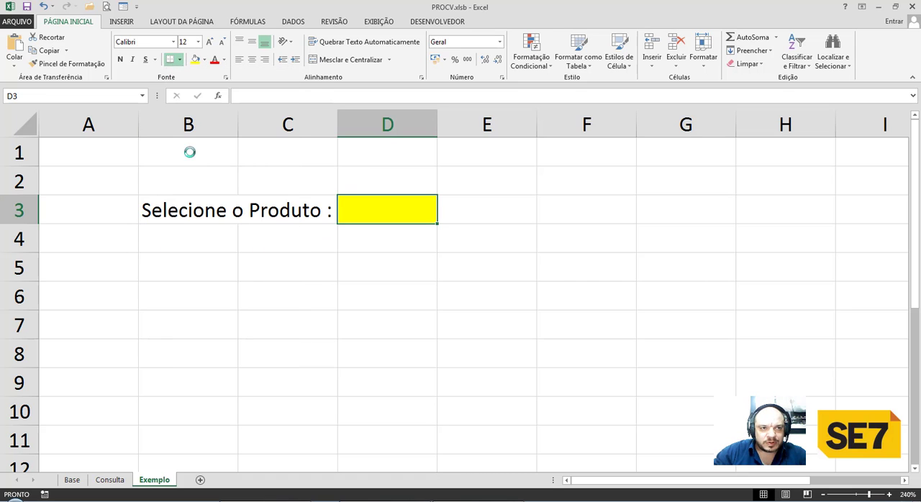
{"action": "left_click", "coordinate": [120, 59]}
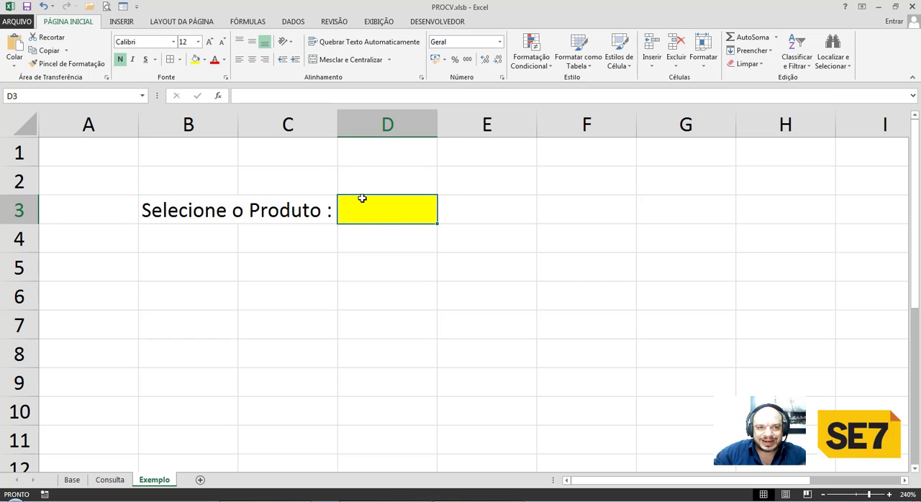
Change the fill of cell D3 to a pale yellow picked from the standard palette of additional colours.
{"action": "left_click", "coordinate": [204, 60]}
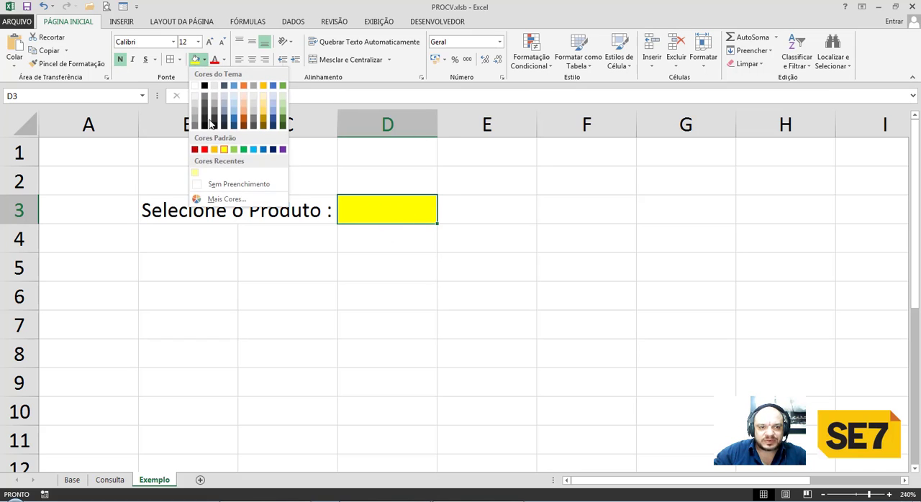
{"action": "left_click", "coordinate": [220, 199]}
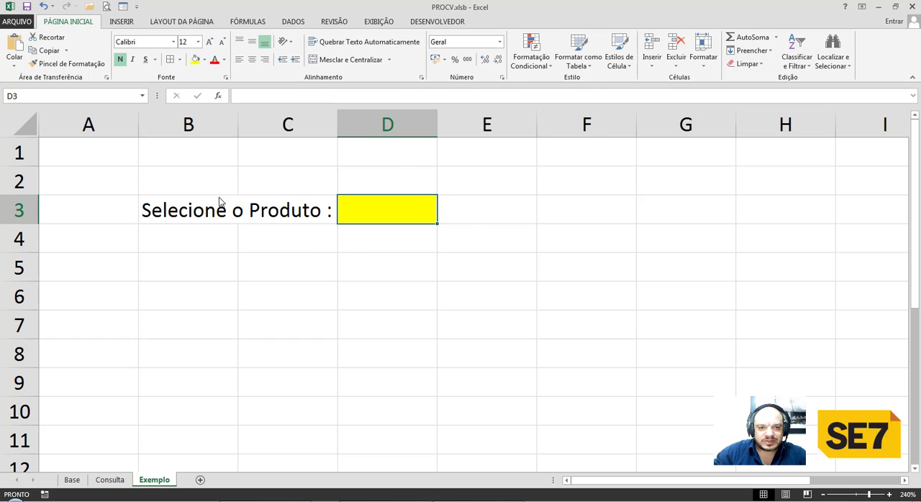
{"action": "left_click", "coordinate": [459, 168]}
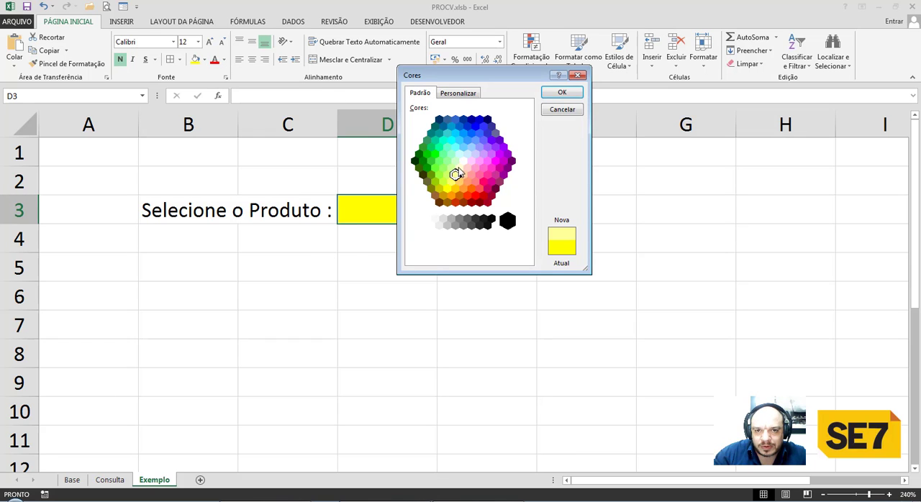
{"action": "left_click", "coordinate": [560, 93]}
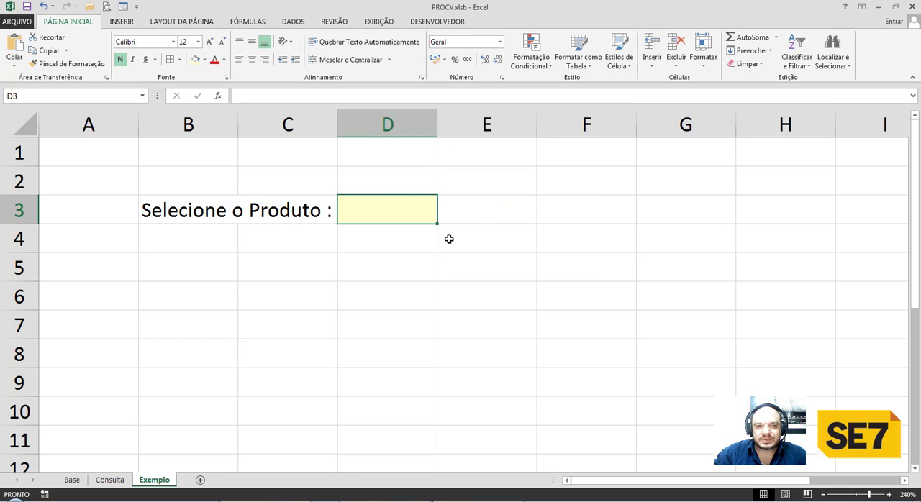
{"action": "left_click", "coordinate": [372, 249]}
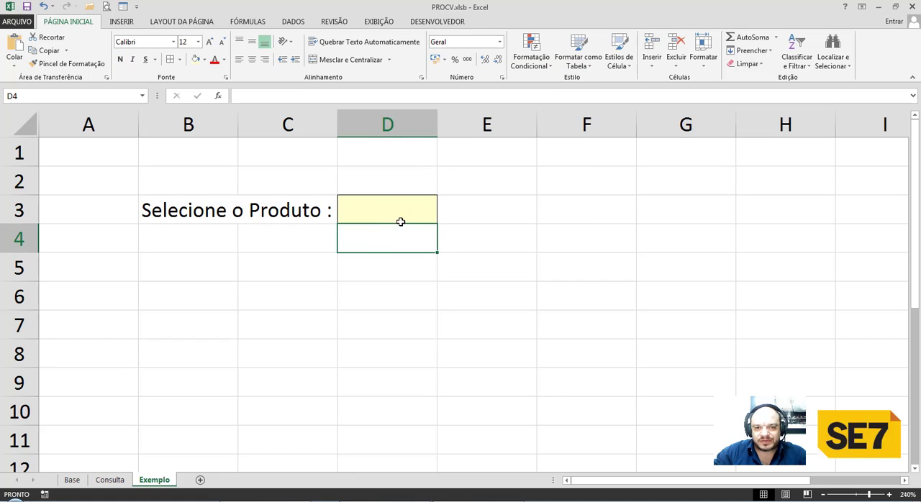
{"action": "left_click", "coordinate": [492, 220]}
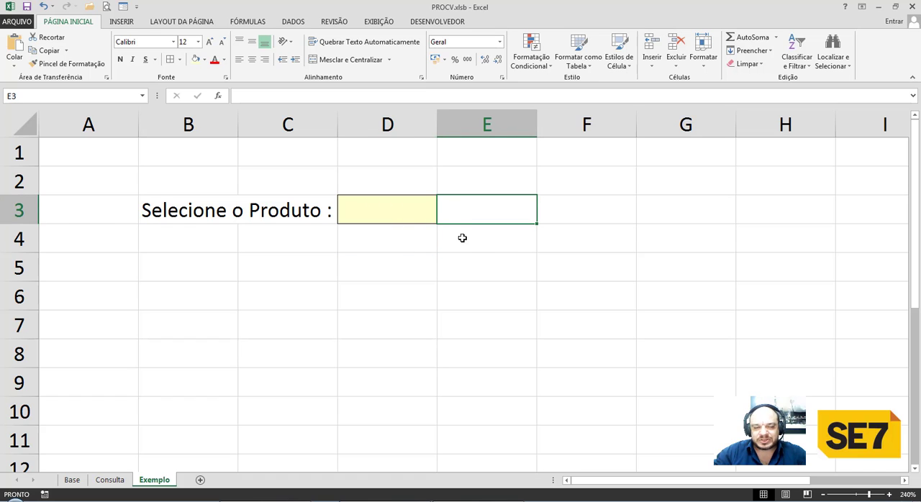
Make the "Selecione o Produto :" label bold and merge and centre it across B3:C3.
{"action": "left_click", "coordinate": [184, 214]}
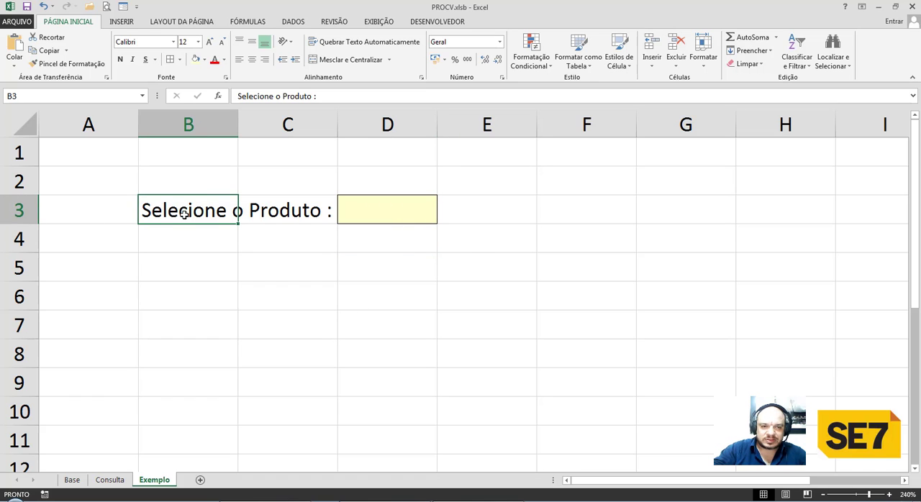
{"action": "key", "text": "ctrl+n"}
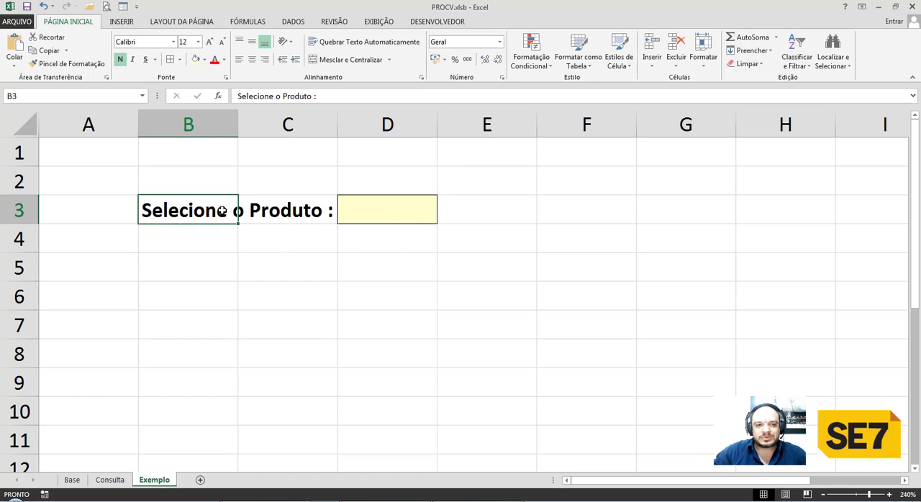
{"action": "left_click_drag", "start_coordinate": [258, 212], "coordinate": [274, 208]}
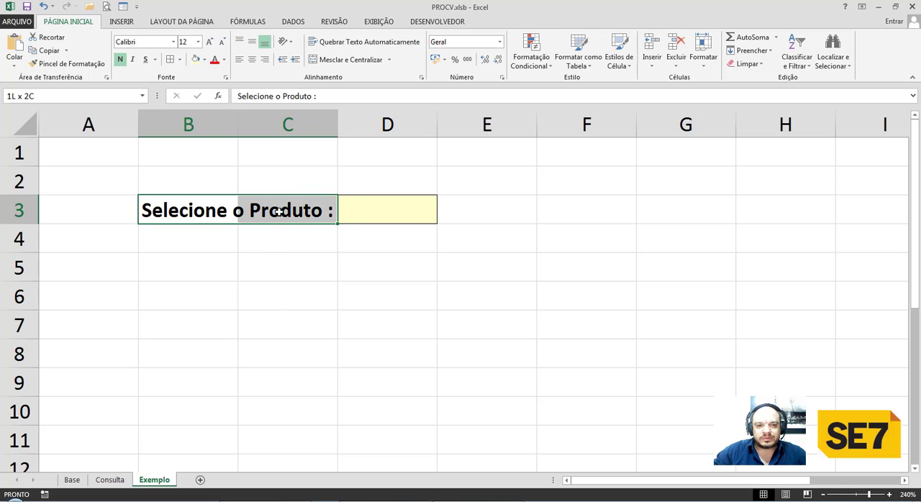
{"action": "left_click", "coordinate": [344, 59]}
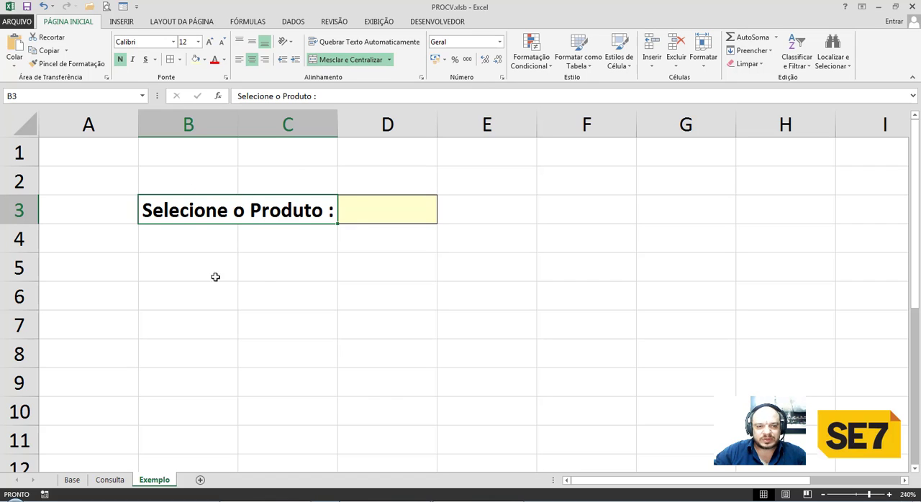
Check the label layout on the Consulta sheet and enter "Valor Bruto :" in cell B5 of Exemplo.
{"action": "key", "text": "ctrl+Page_Up"}
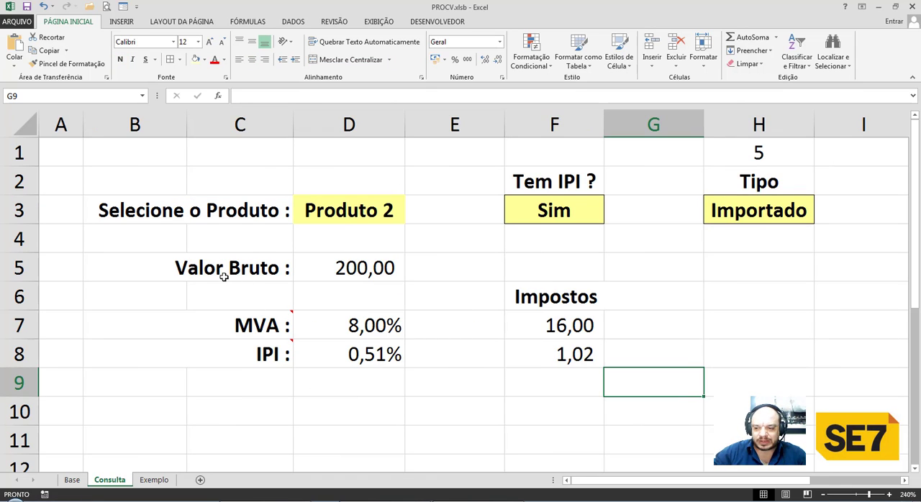
{"action": "key", "text": "ctrl+Page_Down"}
{"action": "left_click", "coordinate": [211, 279]}
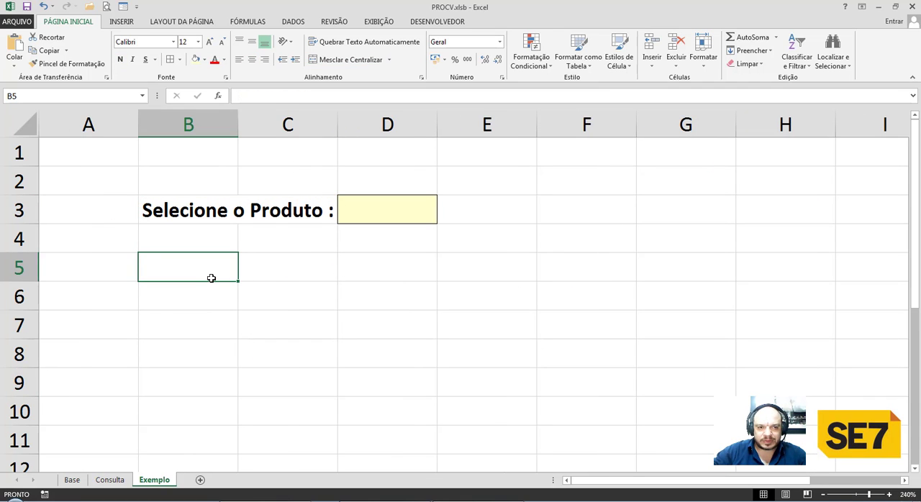
{"action": "type", "text": "Valor Bruto :"}
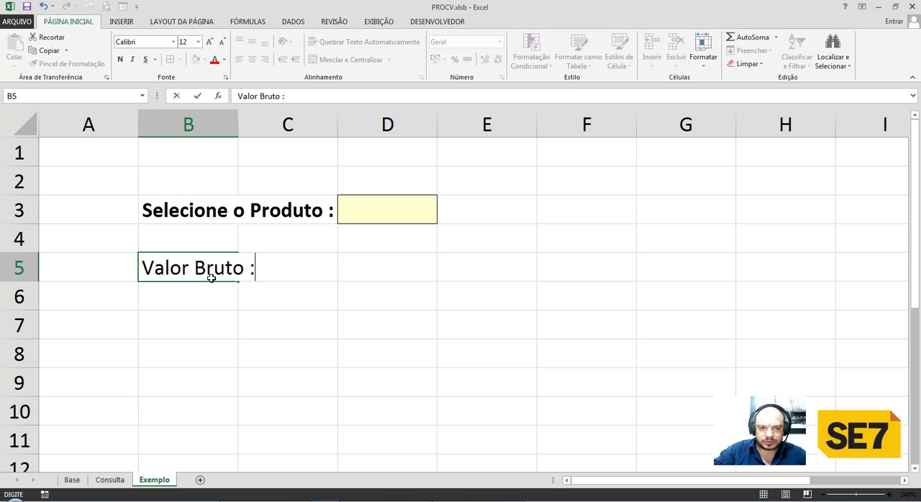
{"action": "key", "text": "Return"}
{"action": "key", "text": "Return"}
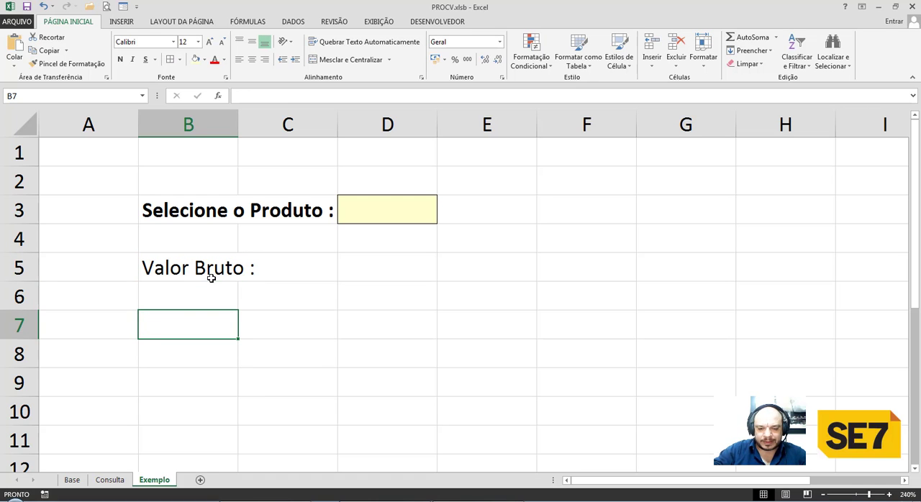
Enter the labels "MVA :" in cell B7 and "IPI :" in cell B8.
{"action": "type", "text": "MVA :"}
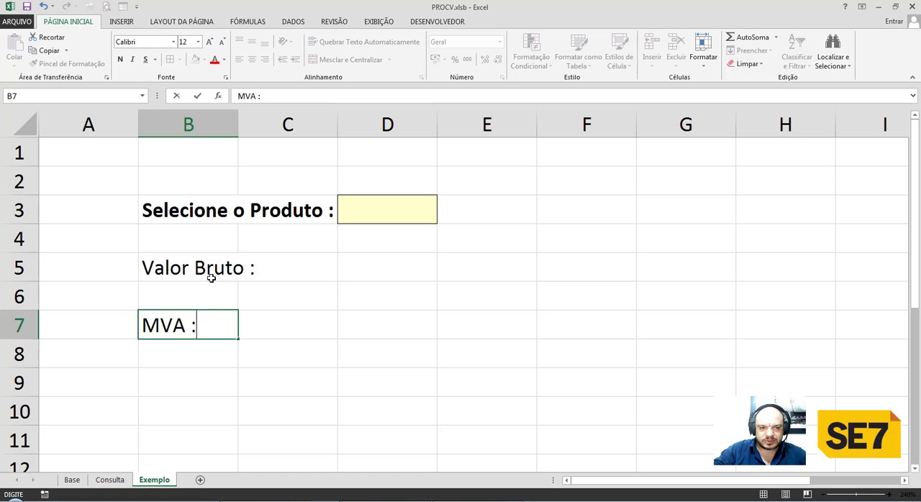
{"action": "key", "text": "Return"}
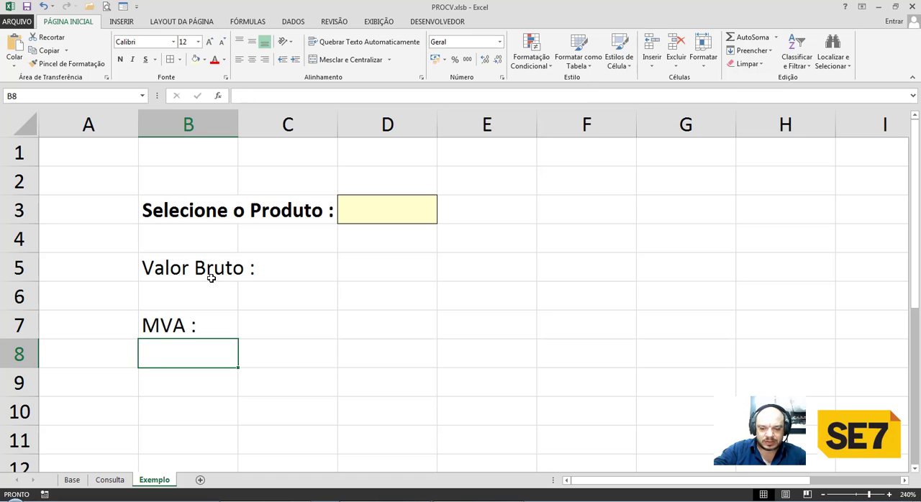
{"action": "type", "text": "IPI"}
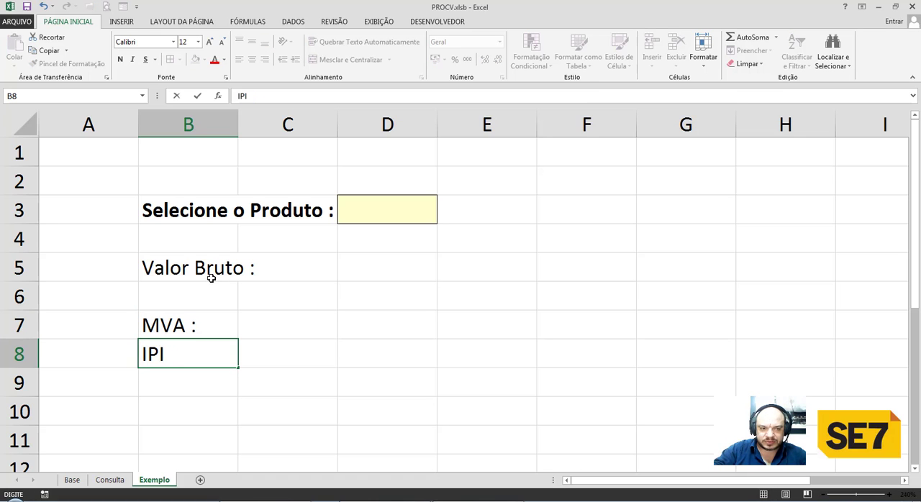
{"action": "type", "text": " :"}
{"action": "key", "text": "Return"}
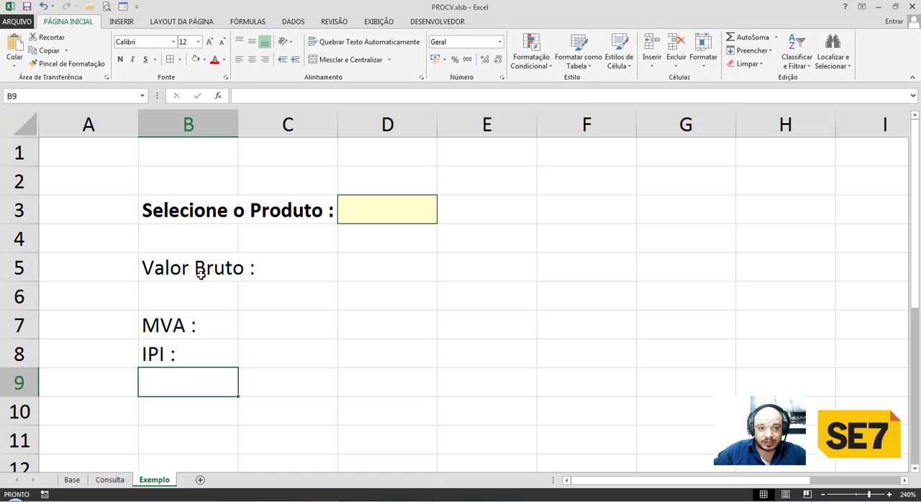
Merge columns B and C separately in rows 5, 7 and 8 with Mesclar através, and check each merged label cell.
{"action": "left_click_drag", "start_coordinate": [185, 270], "coordinate": [268, 270]}
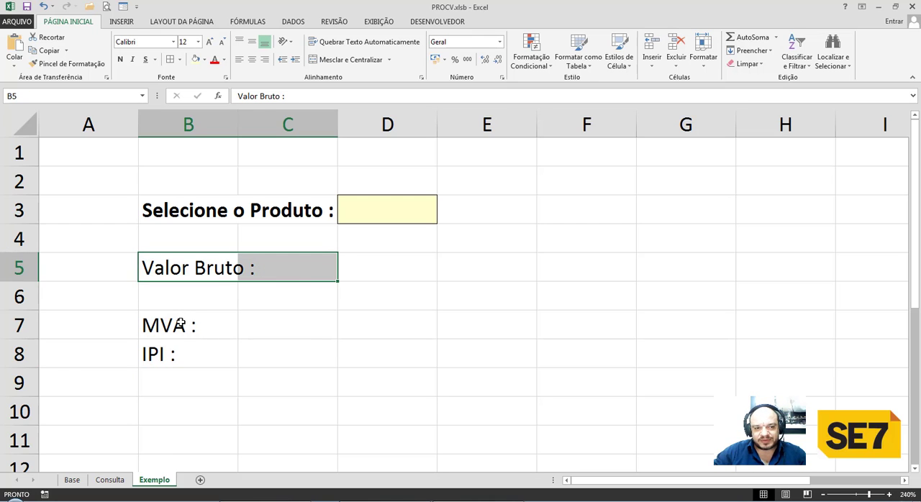
{"action": "left_click_drag", "start_coordinate": [171, 325], "coordinate": [244, 323], "text": "ctrl"}
{"action": "left_click_drag", "start_coordinate": [172, 350], "coordinate": [266, 358], "text": "ctrl"}
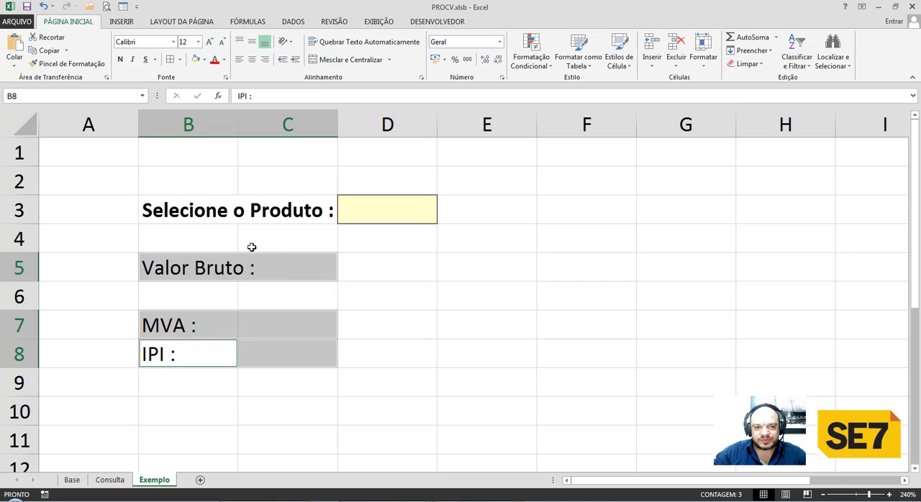
{"action": "left_click", "coordinate": [390, 62]}
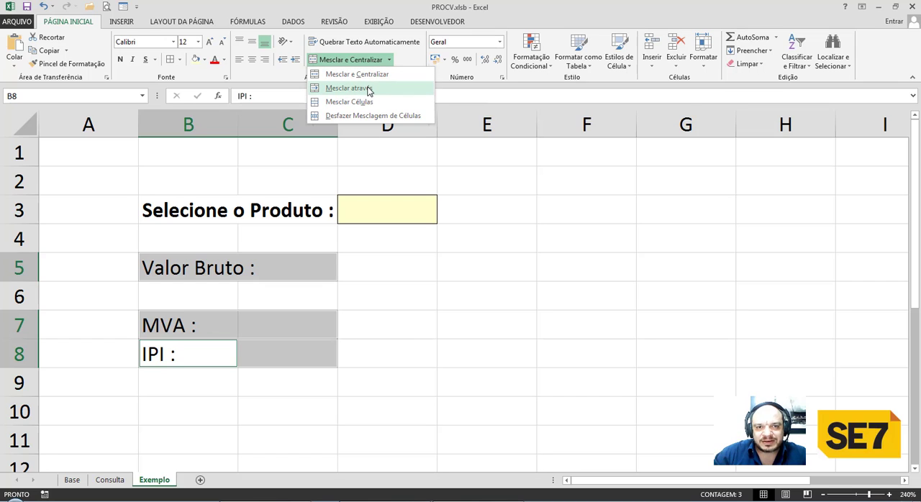
{"action": "left_click", "coordinate": [369, 89]}
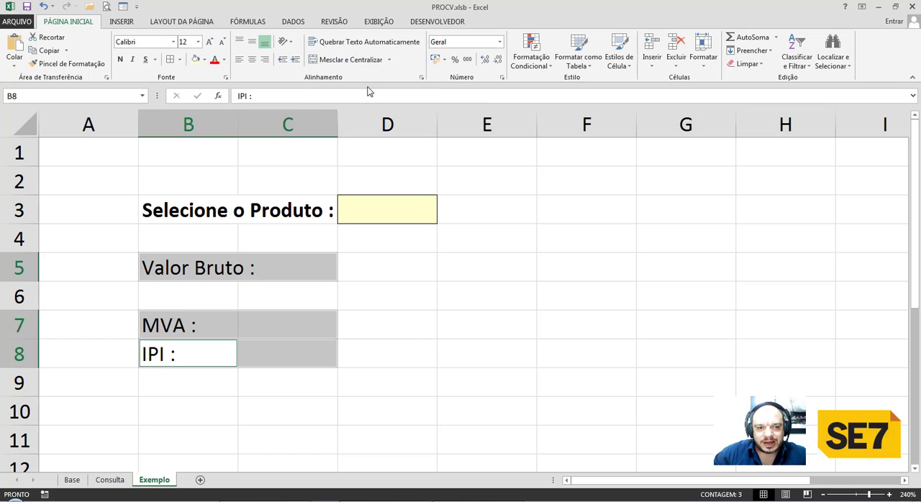
{"action": "left_click", "coordinate": [266, 279]}
{"action": "left_click", "coordinate": [251, 331]}
{"action": "left_click", "coordinate": [251, 354]}
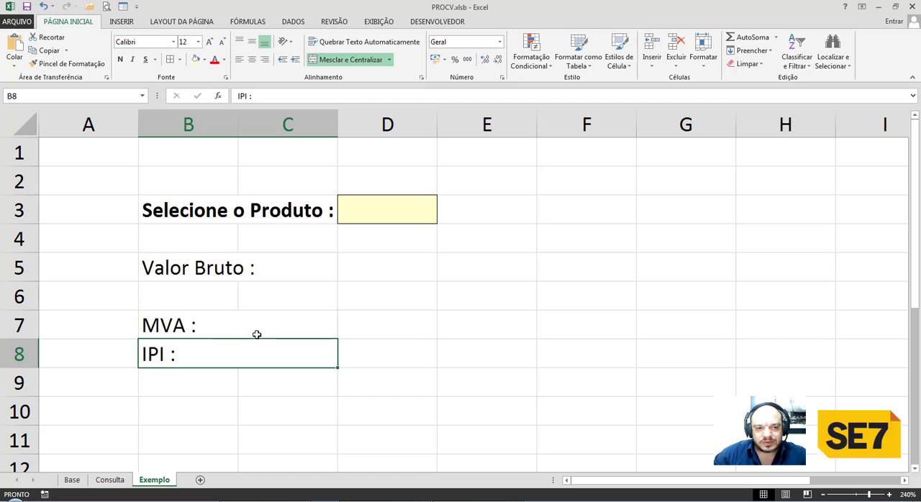
{"action": "left_click", "coordinate": [257, 331]}
{"action": "left_click", "coordinate": [267, 274]}
{"action": "left_click", "coordinate": [260, 320]}
Make the Valor Bruto, MVA and IPI labels bold.
{"action": "left_click", "coordinate": [255, 269]}
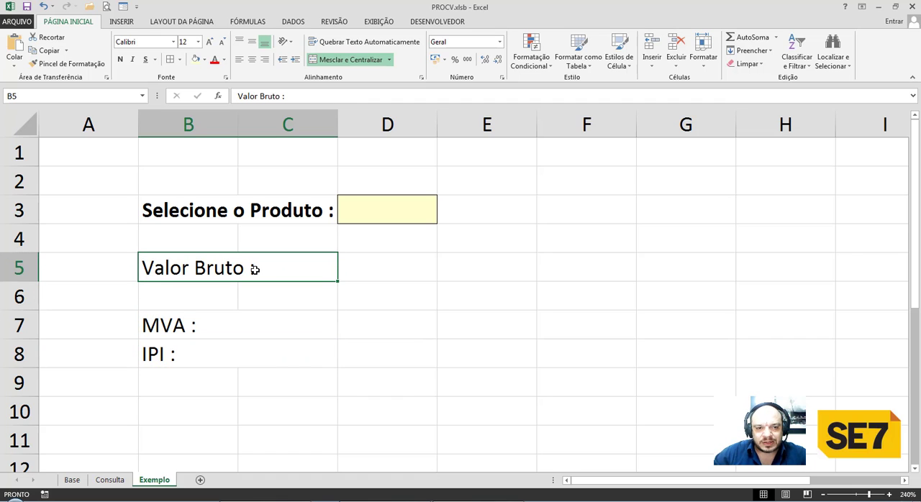
{"action": "key", "text": "ctrl+n"}
{"action": "key", "text": "Down"}
{"action": "key", "text": "Down"}
{"action": "key", "text": "shift+Down"}
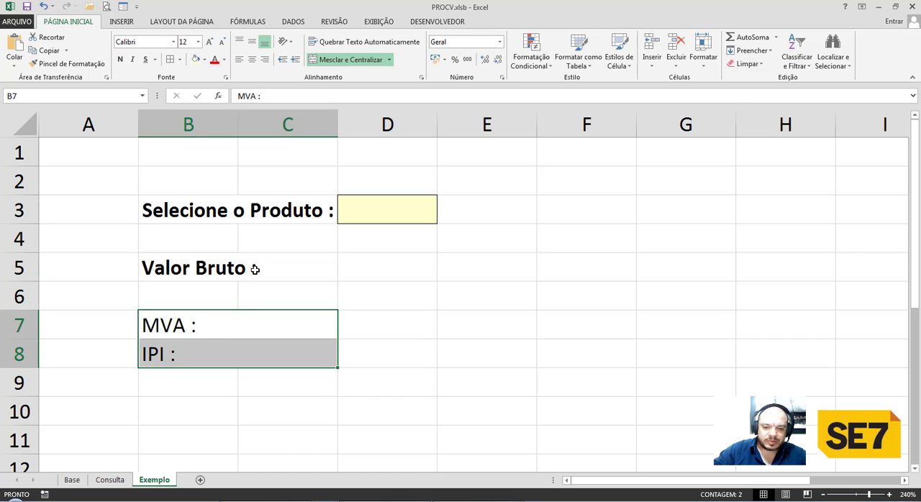
{"action": "key", "text": "ctrl+n"}
Right-align the Valor Bruto, MVA and IPI labels in B5, B7 and B8.
{"action": "left_click", "coordinate": [259, 270]}
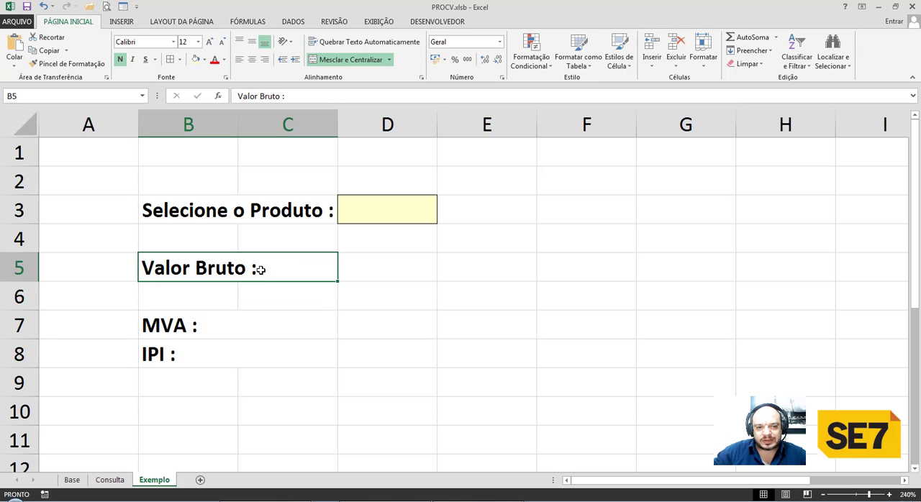
{"action": "left_click_drag", "start_coordinate": [257, 323], "coordinate": [257, 339], "text": "ctrl"}
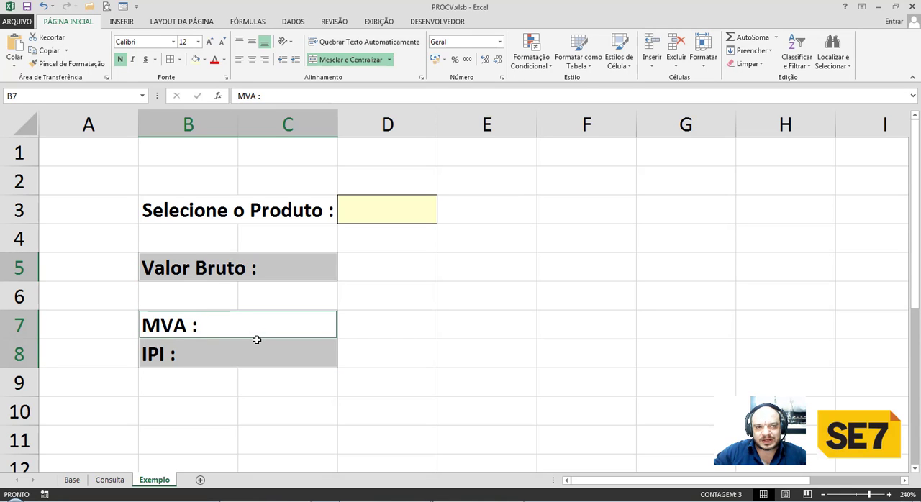
{"action": "left_click", "coordinate": [264, 59]}
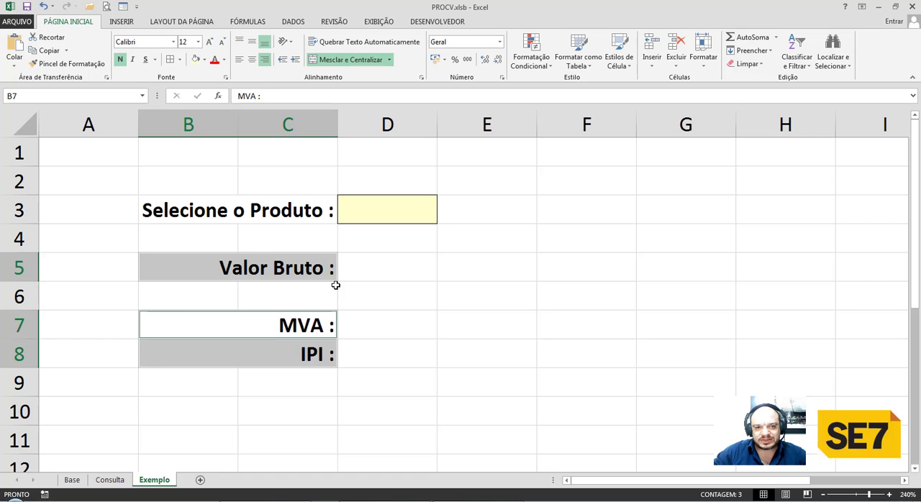
Give cells D5, D7 and D8 the same light yellow fill and thin borders as the product selection cell.
{"action": "left_click", "coordinate": [379, 273]}
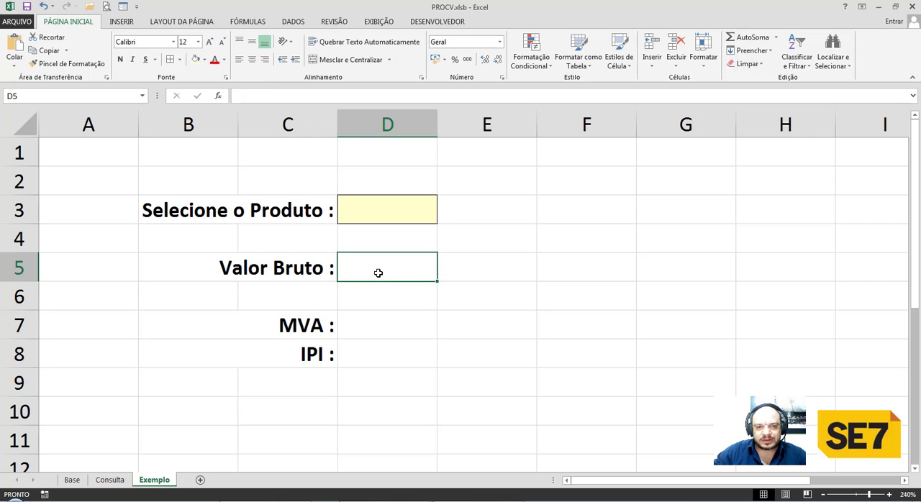
{"action": "left_click", "coordinate": [195, 59]}
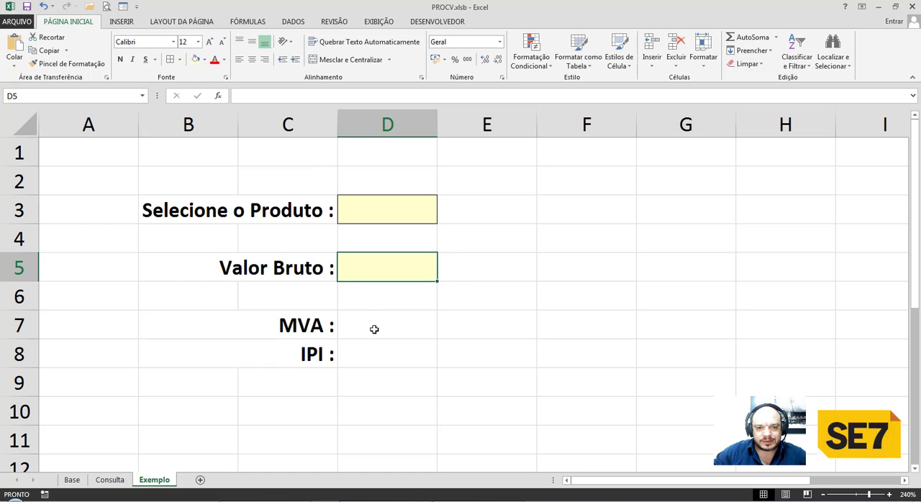
{"action": "left_click_drag", "start_coordinate": [374, 329], "coordinate": [378, 351]}
{"action": "left_click", "coordinate": [195, 60]}
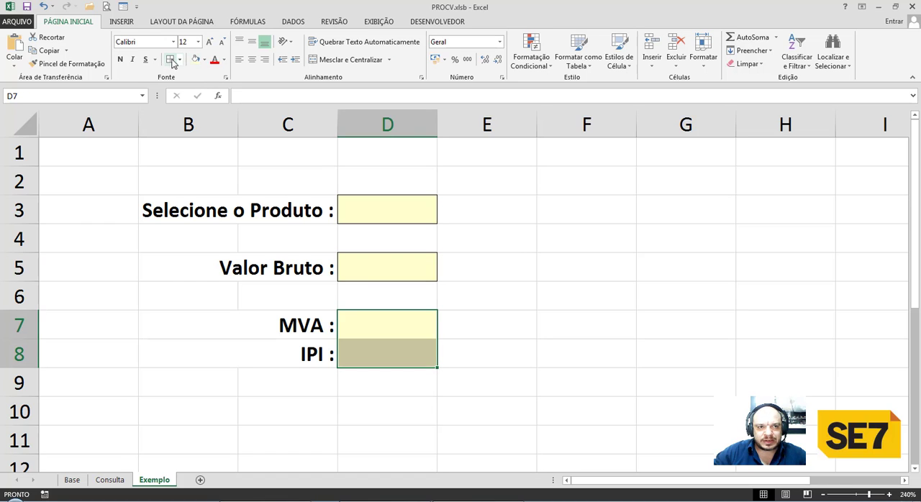
{"action": "left_click", "coordinate": [510, 324]}
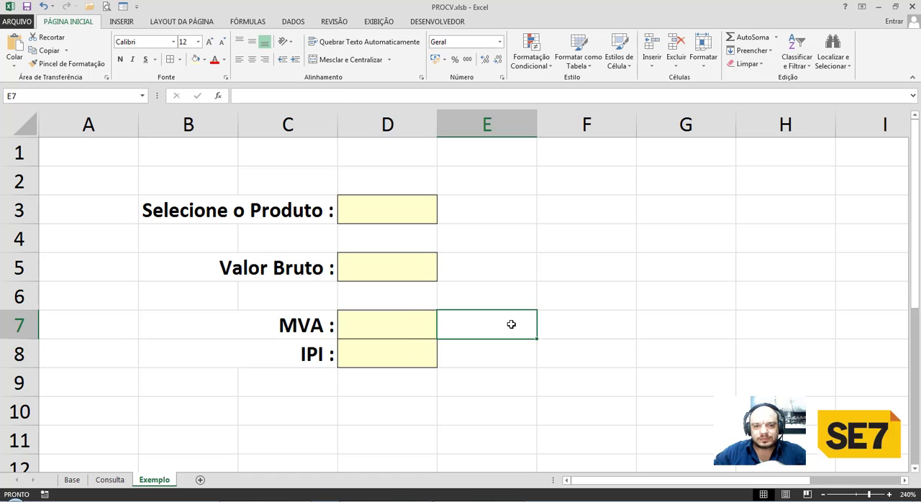
{"action": "left_click", "coordinate": [526, 278]}
{"action": "left_click", "coordinate": [576, 331]}
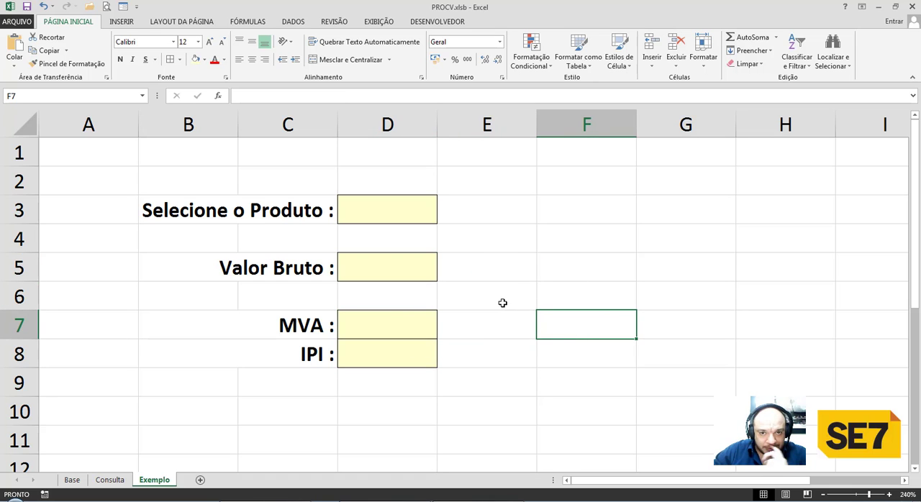
Open data validation for the product selection cell D3 and set the allowed type to Lista.
{"action": "left_click", "coordinate": [397, 211]}
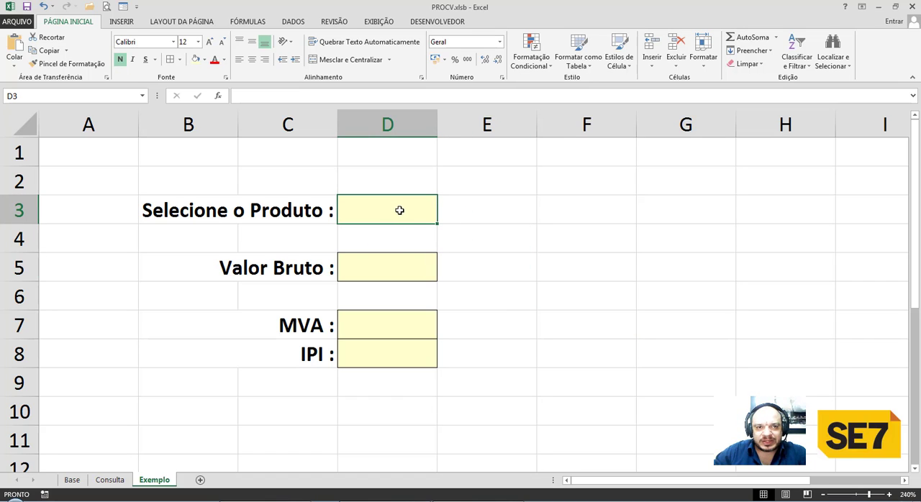
{"action": "left_click", "coordinate": [301, 23]}
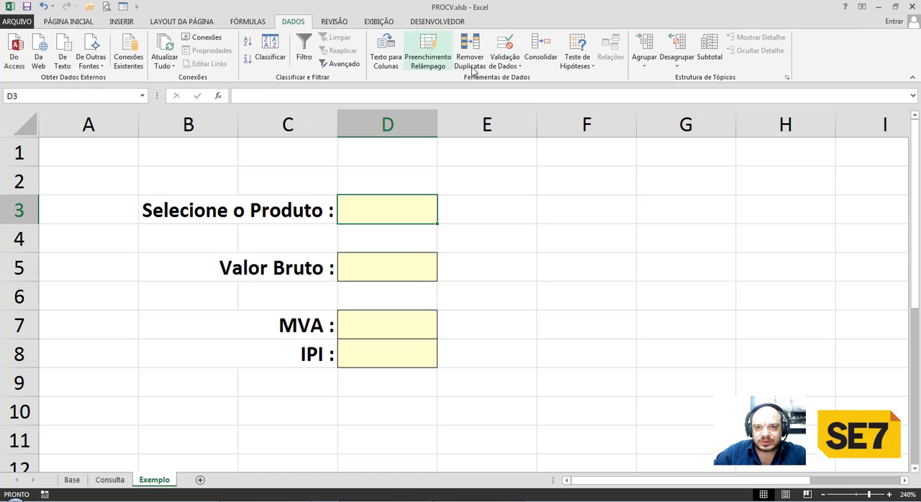
{"action": "left_click", "coordinate": [503, 45]}
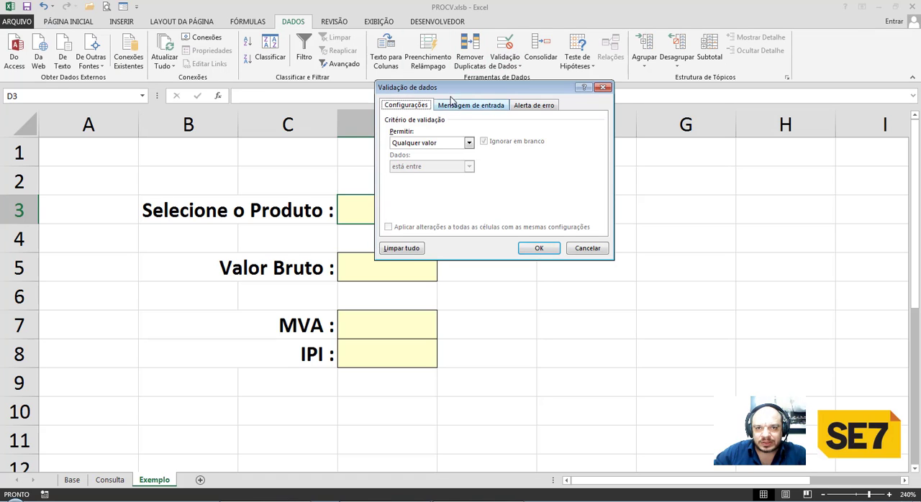
{"action": "left_click_drag", "start_coordinate": [450, 97], "coordinate": [525, 153]}
{"action": "left_click", "coordinate": [509, 198]}
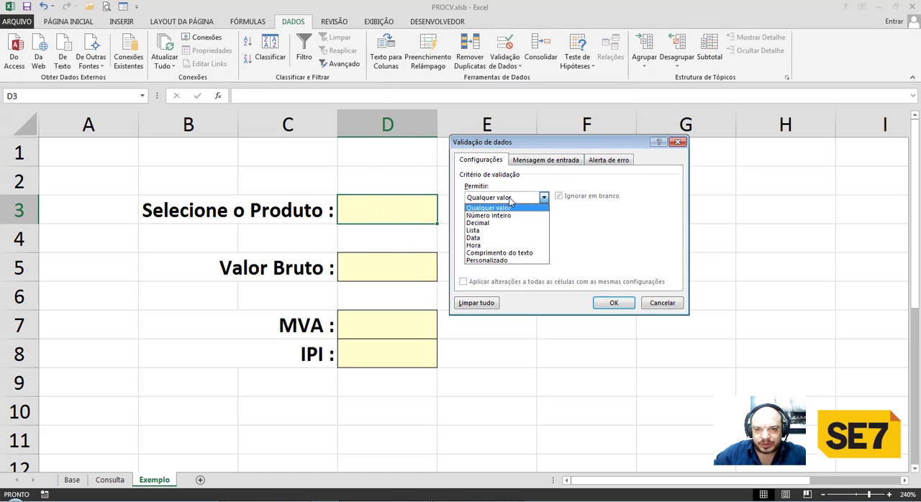
{"action": "left_click", "coordinate": [480, 230]}
{"action": "left_click", "coordinate": [488, 245]}
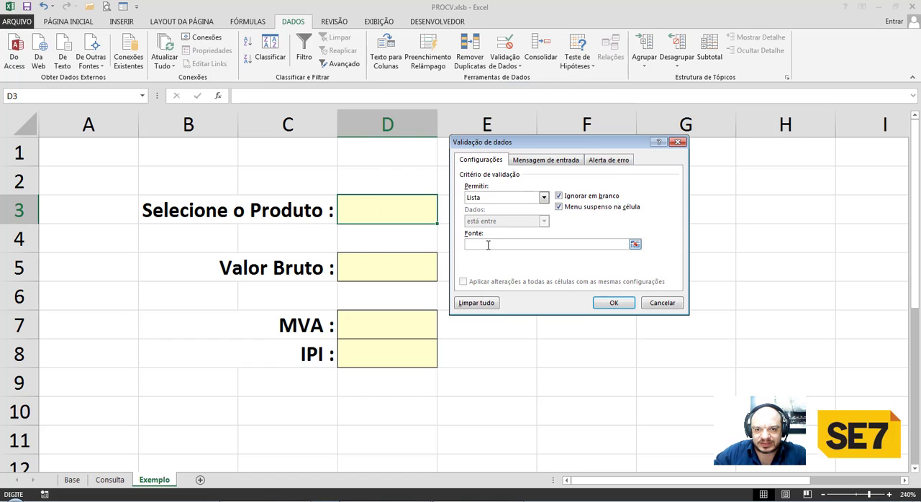
Set the validation list source to the product names in =Base!$B$4:$B$10 and apply it.
{"action": "left_click", "coordinate": [634, 245]}
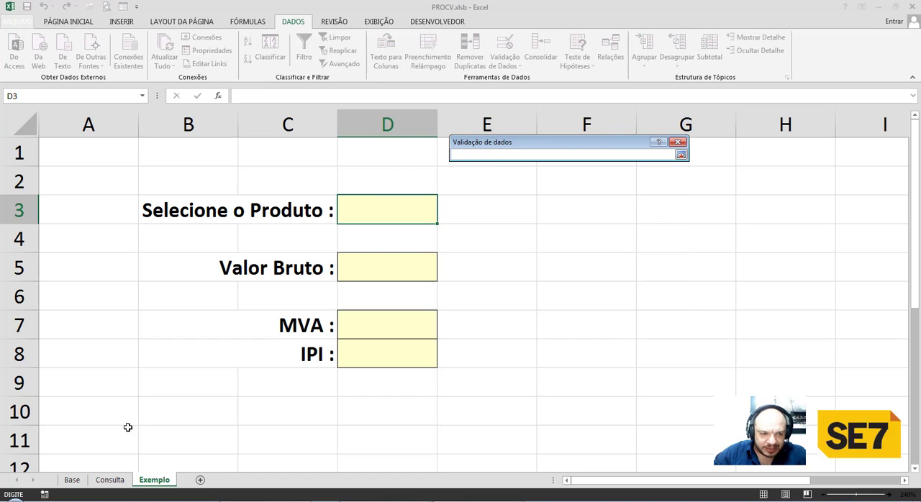
{"action": "left_click", "coordinate": [72, 480]}
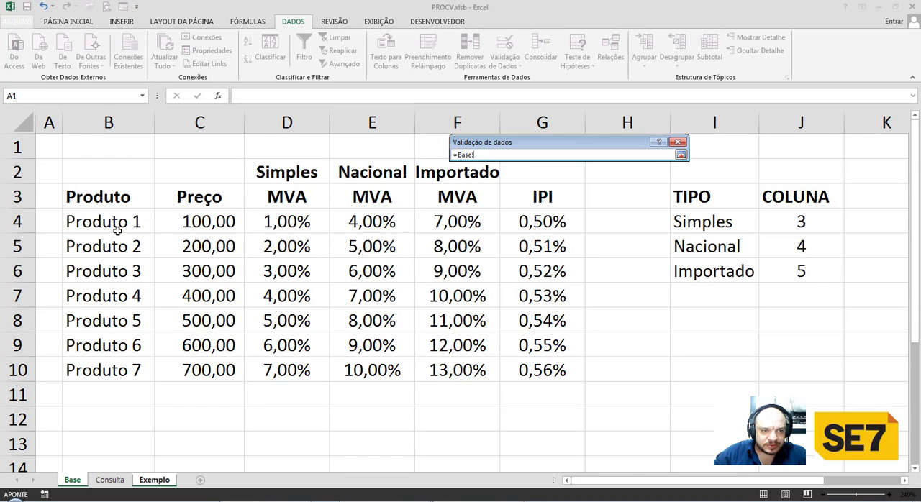
{"action": "left_click_drag", "start_coordinate": [117, 229], "coordinate": [111, 353]}
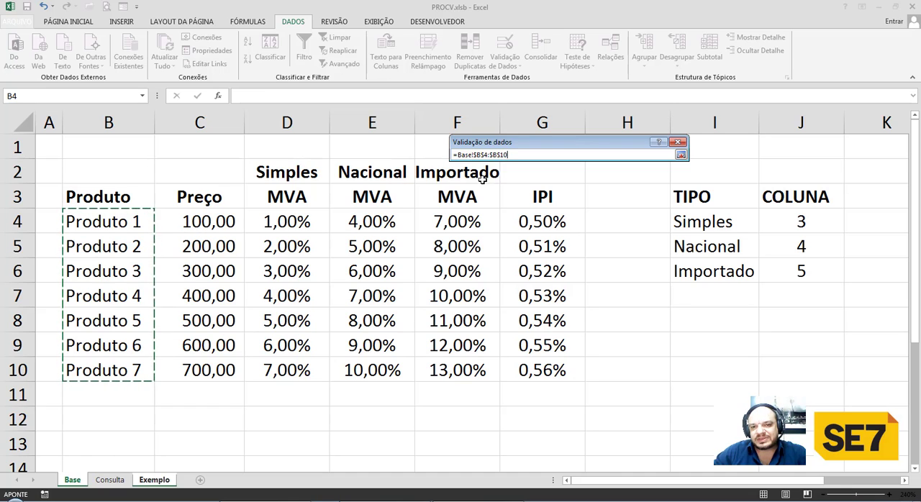
{"action": "left_click_drag", "start_coordinate": [509, 145], "coordinate": [512, 165]}
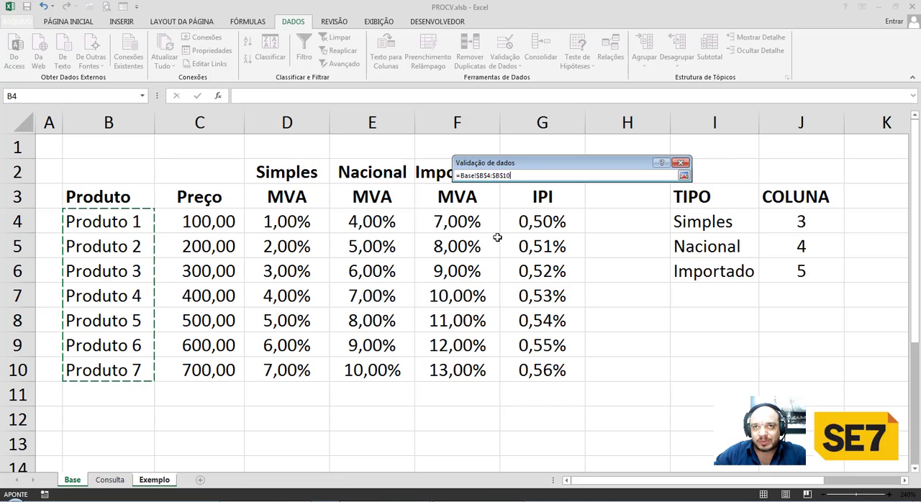
{"action": "key", "text": "Return"}
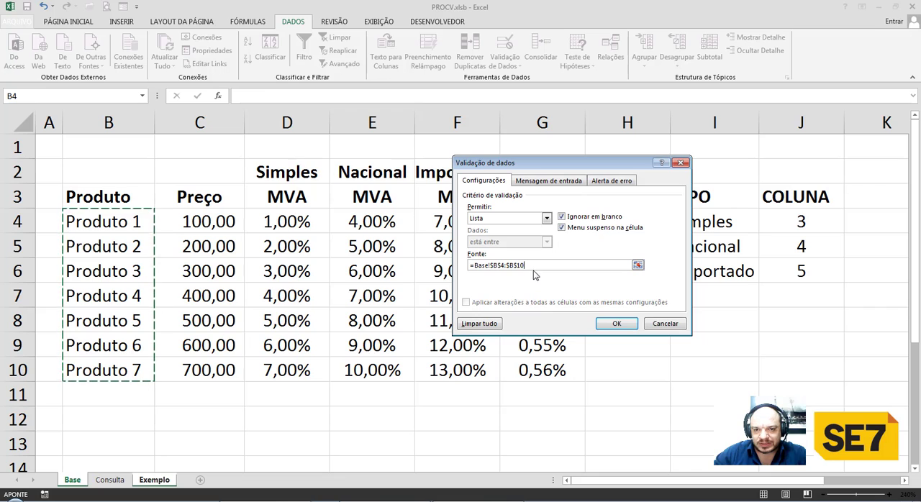
{"action": "left_click", "coordinate": [606, 325]}
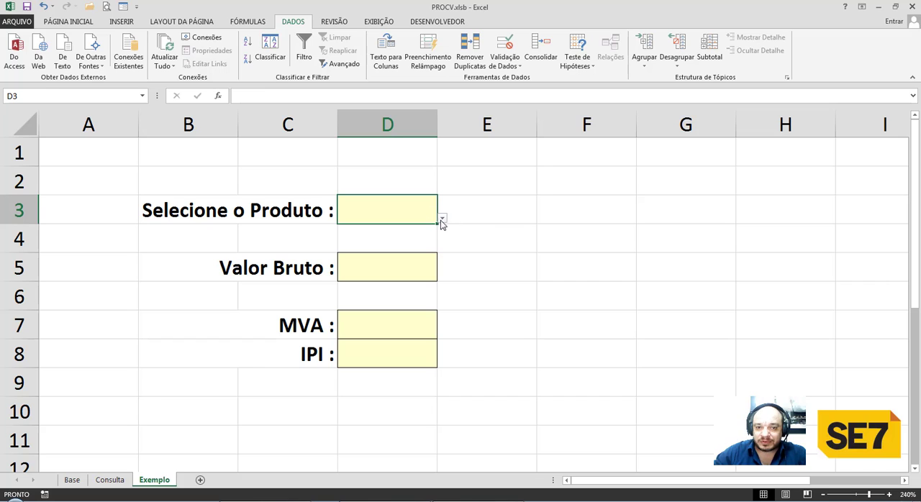
Test the D3 dropdown by choosing Produto 1, Produto 2 and Produto 3 in turn.
{"action": "left_click", "coordinate": [442, 219]}
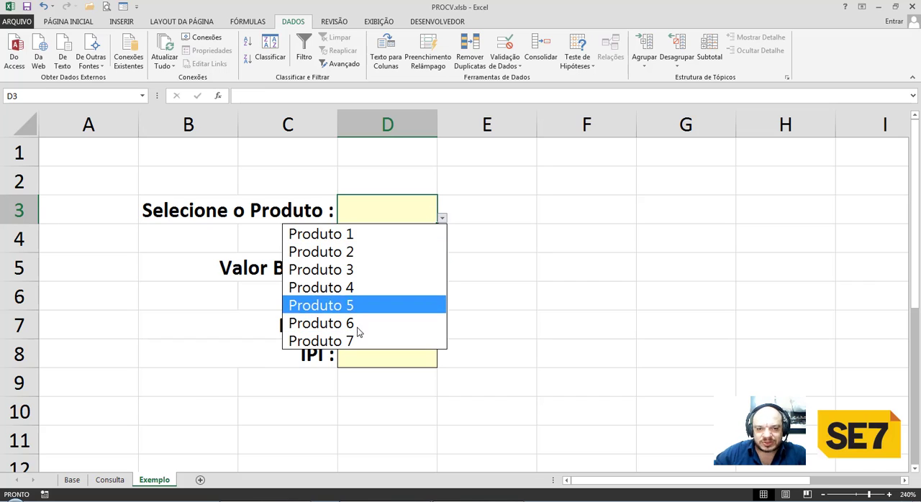
{"action": "left_click", "coordinate": [366, 238]}
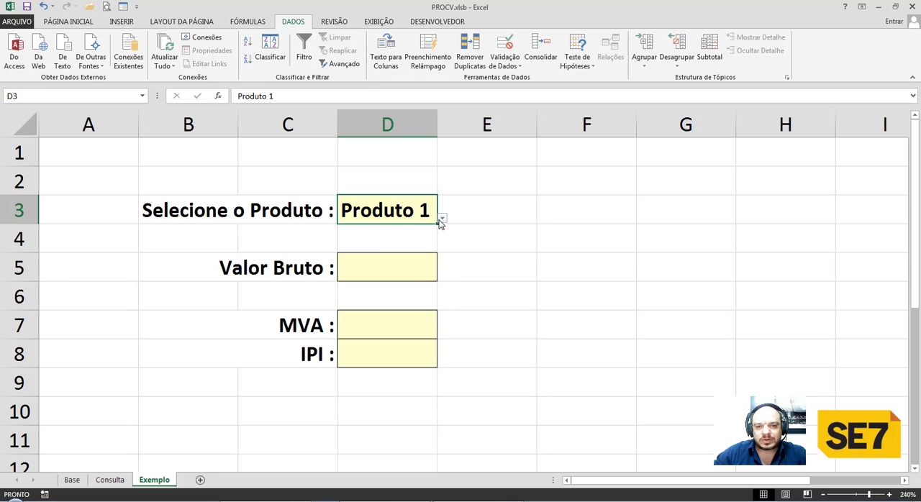
{"action": "left_click", "coordinate": [443, 218]}
{"action": "left_click", "coordinate": [394, 254]}
{"action": "left_click", "coordinate": [443, 219]}
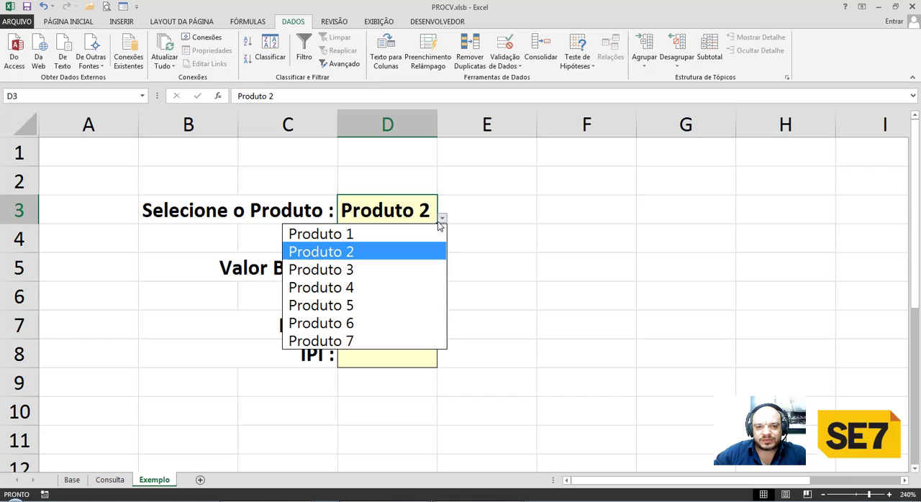
{"action": "left_click", "coordinate": [401, 266]}
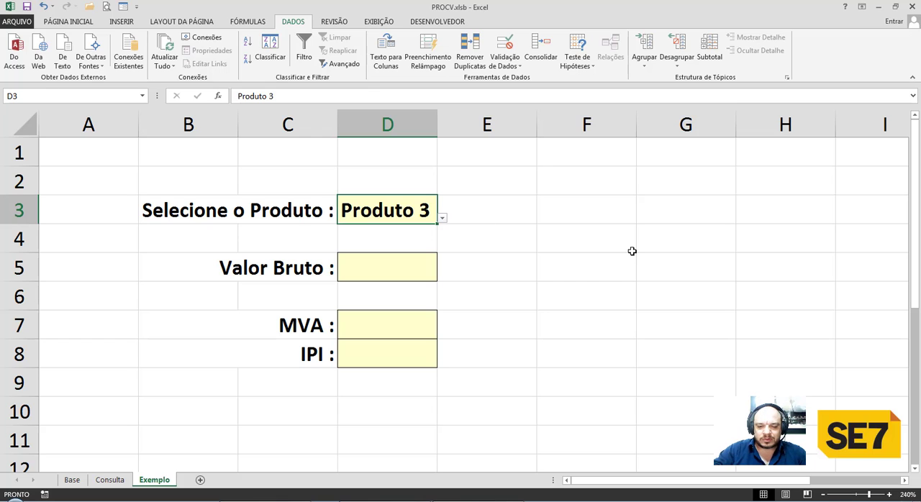
Try entering an unlisted first name in D3, and replace it with Produto 2 from the list.
{"action": "type", "text": "Silvio"}
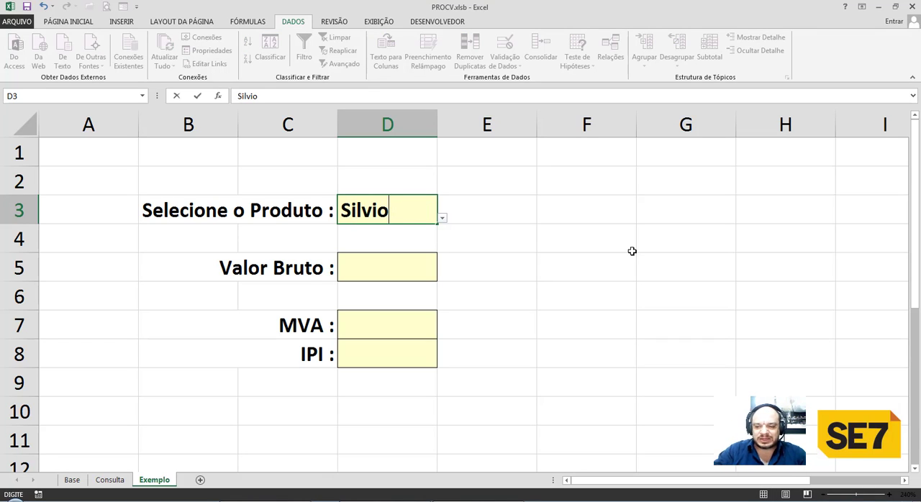
{"action": "key", "text": "Return"}
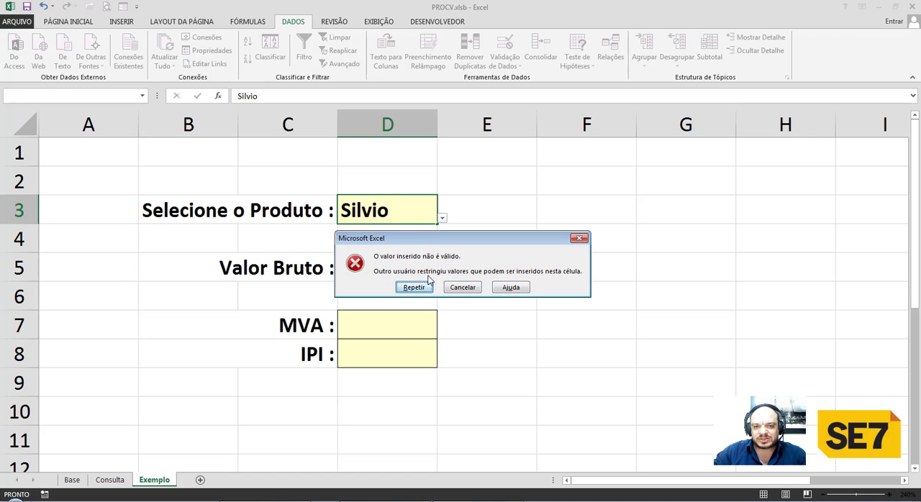
{"action": "left_click", "coordinate": [415, 287]}
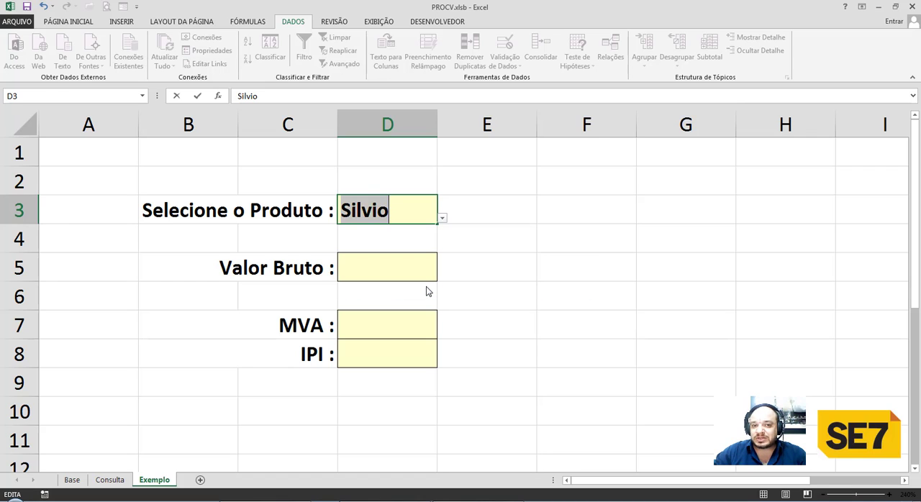
{"action": "key", "text": "BackSpace"}
{"action": "left_click", "coordinate": [442, 217]}
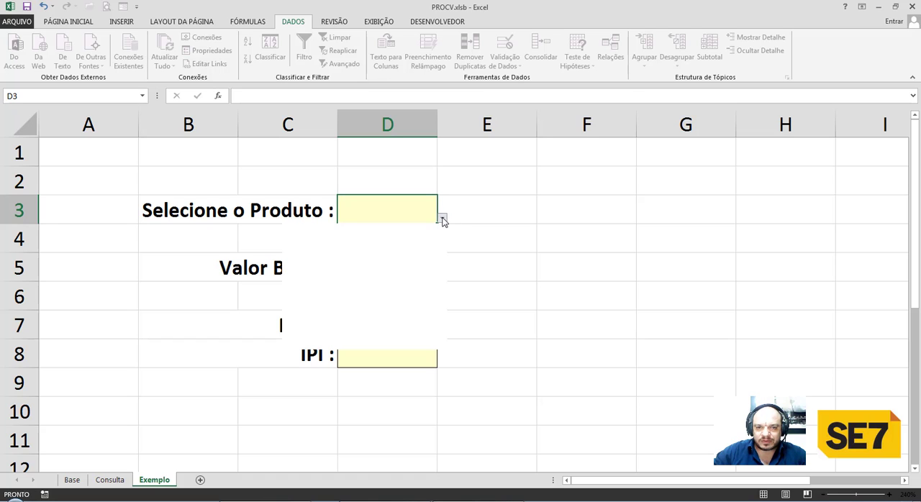
{"action": "left_click", "coordinate": [401, 251]}
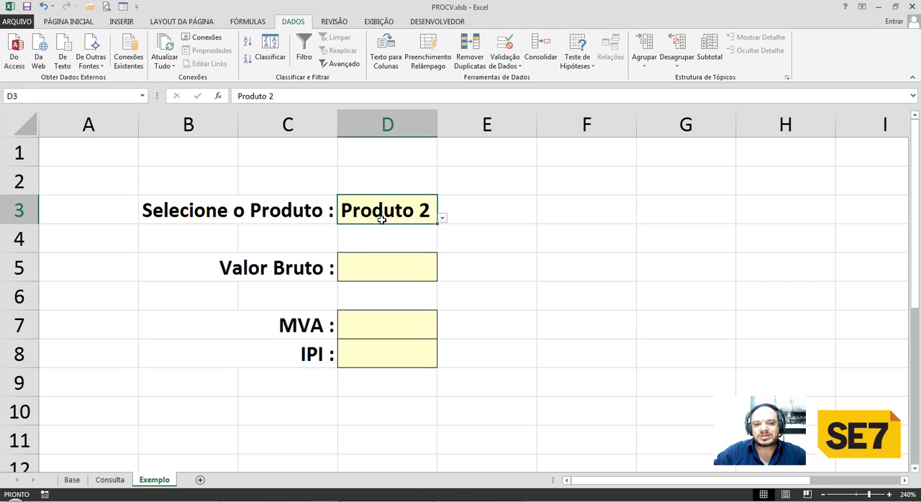
Select the product table B4:G10 on the Base sheet and confirm BASE_DE_DADOS as its range name.
{"action": "left_click", "coordinate": [381, 268]}
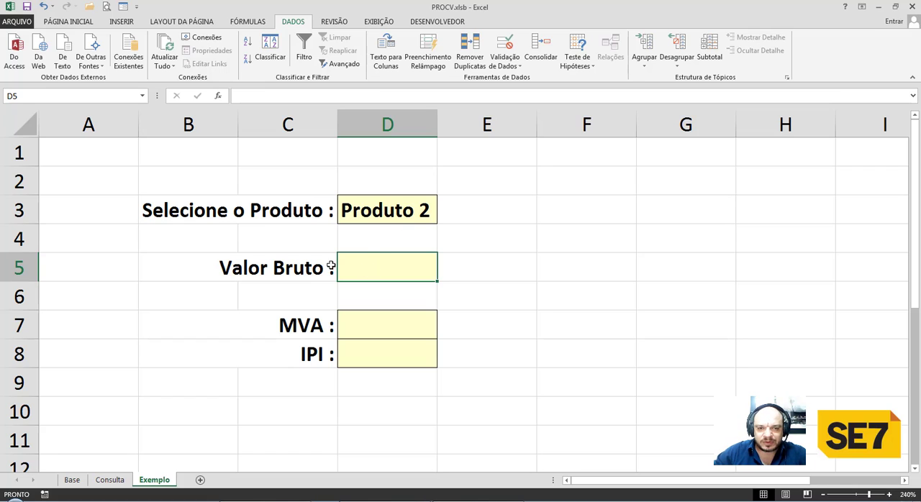
{"action": "left_click", "coordinate": [72, 480]}
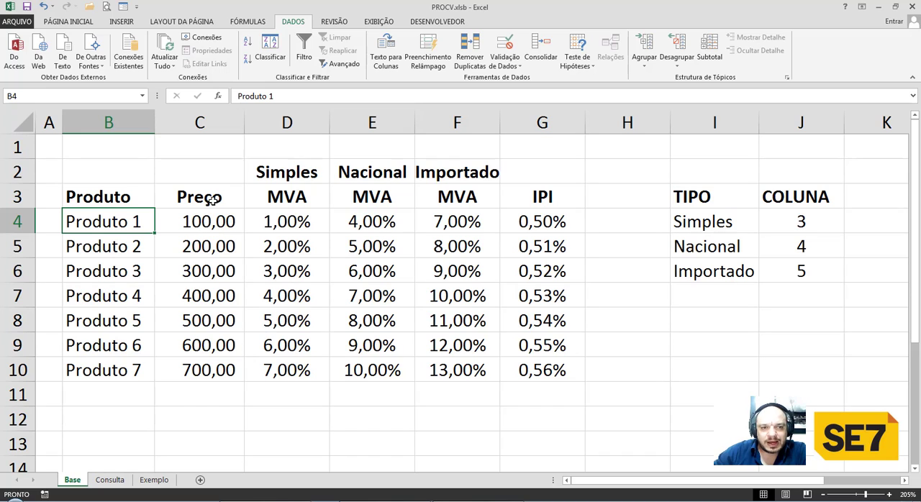
{"action": "left_click_drag", "start_coordinate": [213, 219], "coordinate": [210, 371]}
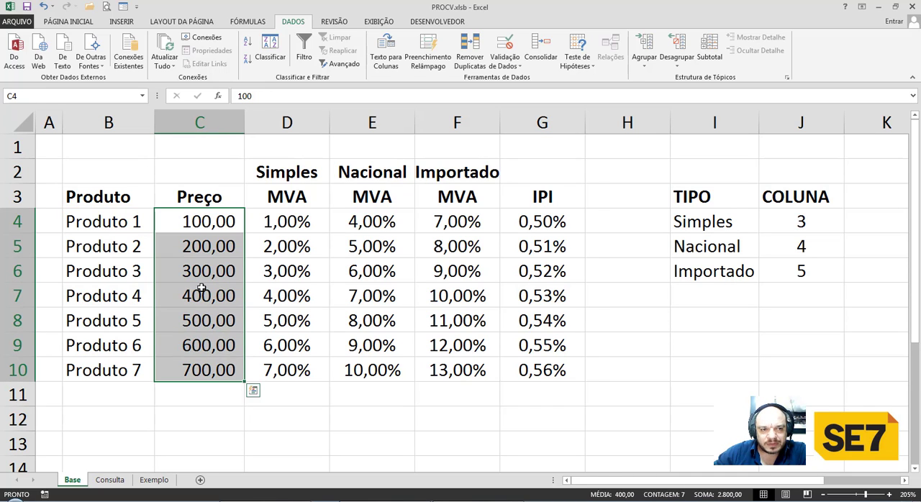
{"action": "left_click_drag", "start_coordinate": [101, 224], "coordinate": [512, 374]}
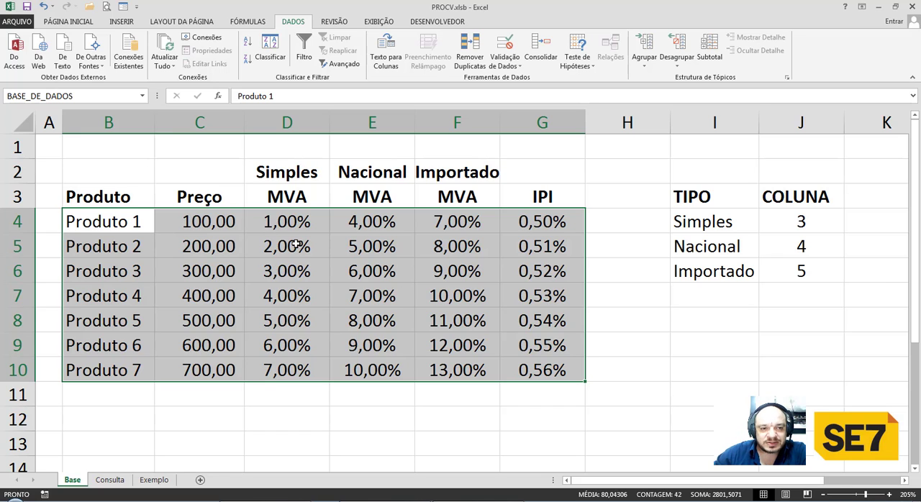
{"action": "left_click", "coordinate": [116, 221]}
{"action": "left_click_drag", "start_coordinate": [108, 221], "coordinate": [513, 372]}
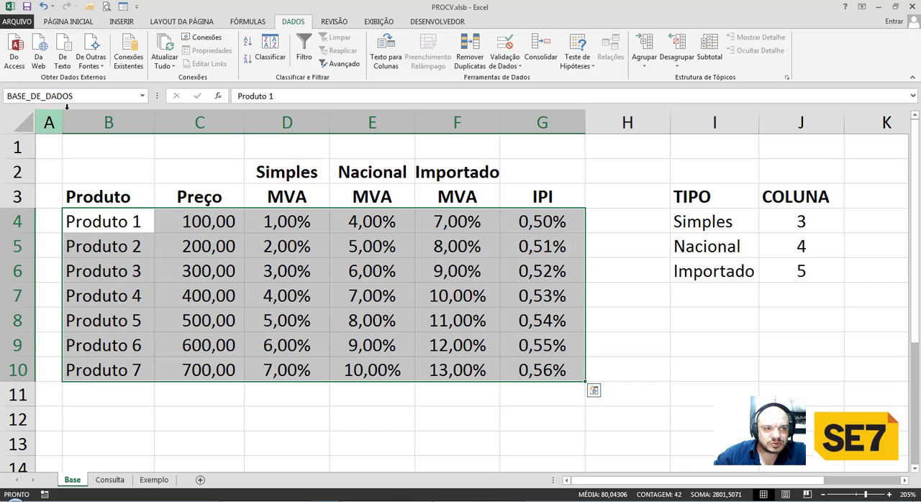
{"action": "left_click", "coordinate": [103, 96]}
{"action": "left_click", "coordinate": [102, 96]}
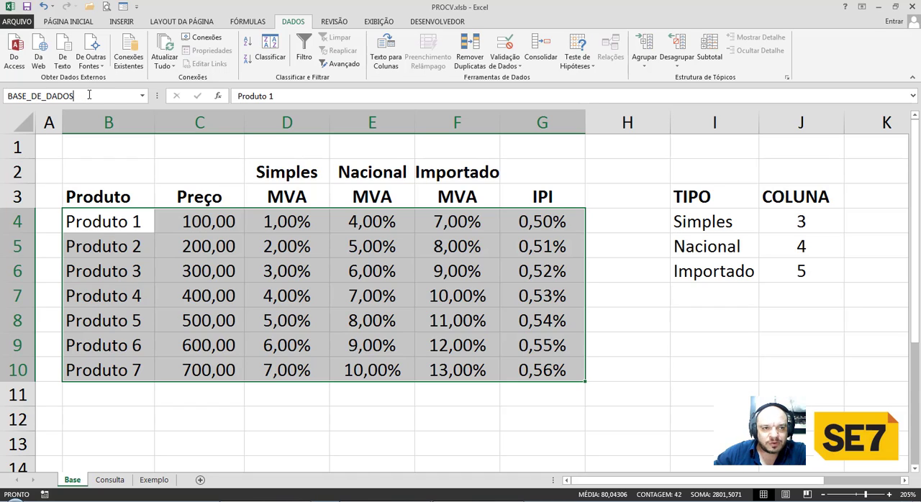
{"action": "key", "text": "Return"}
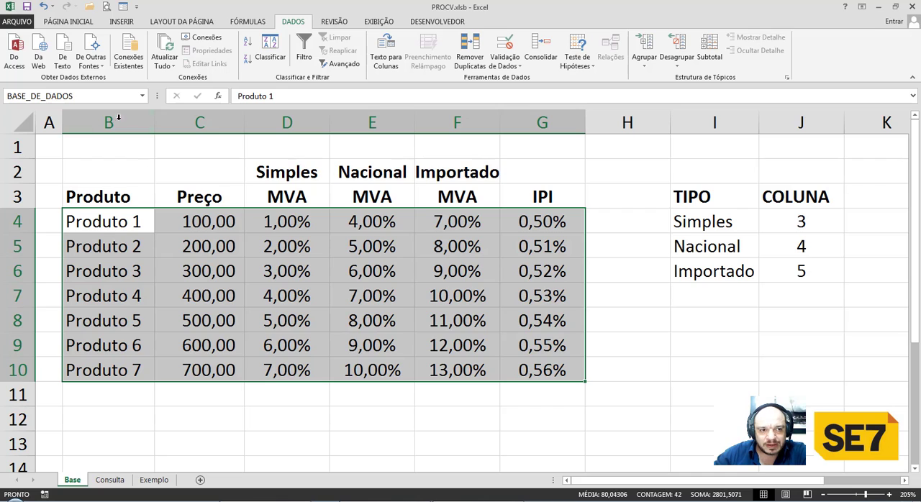
Start a PROCV formula in the Valor Bruto cell D5 on the Exemplo sheet, with absolute $D$3 as the lookup value.
{"action": "left_click", "coordinate": [117, 478]}
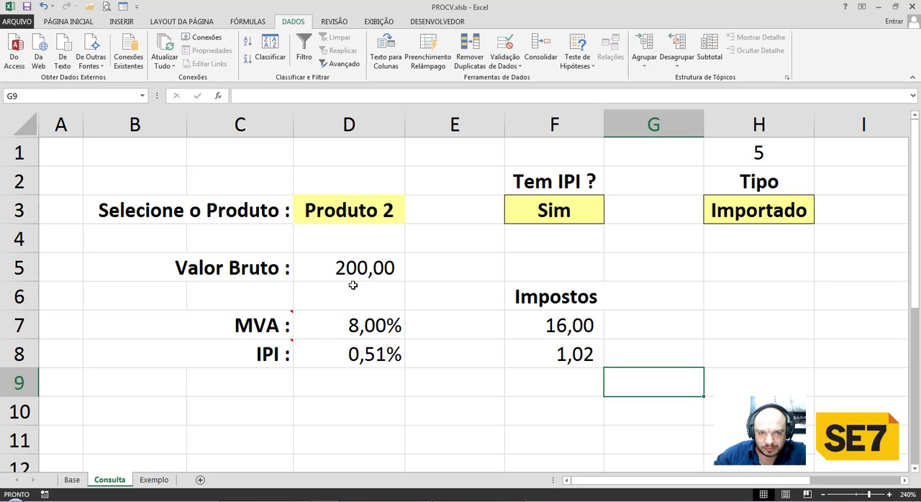
{"action": "left_click", "coordinate": [160, 481]}
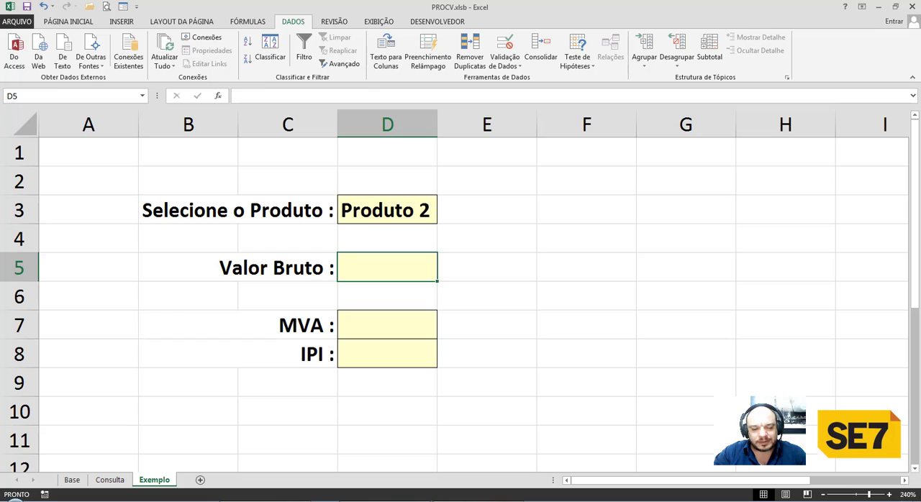
{"action": "type", "text": "=procv"}
{"action": "key", "text": "Tab"}
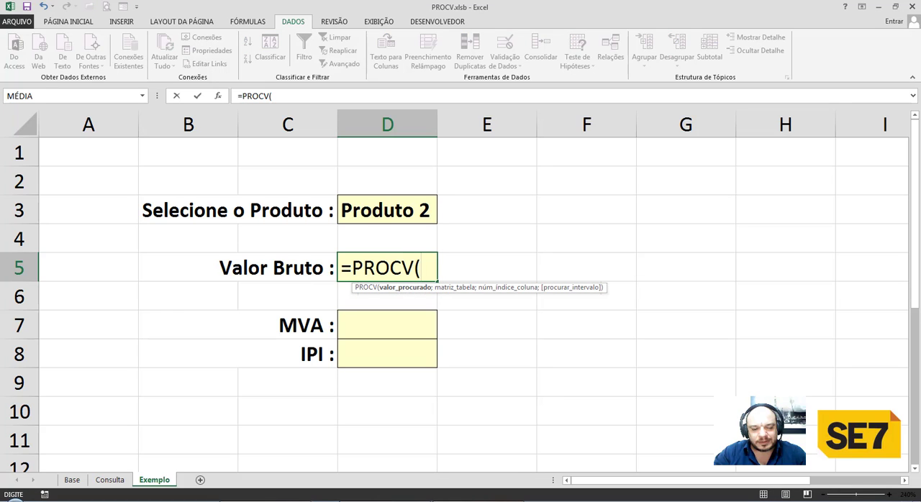
{"action": "left_click", "coordinate": [380, 214]}
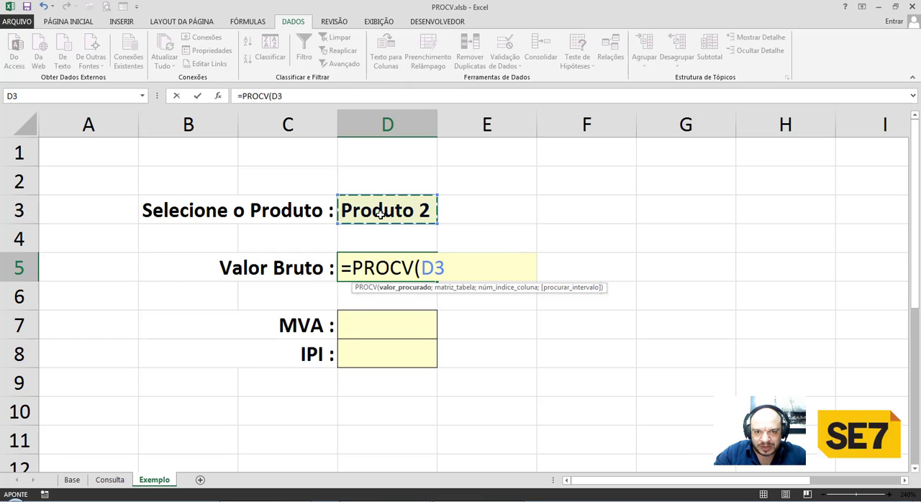
{"action": "key", "text": "F4"}
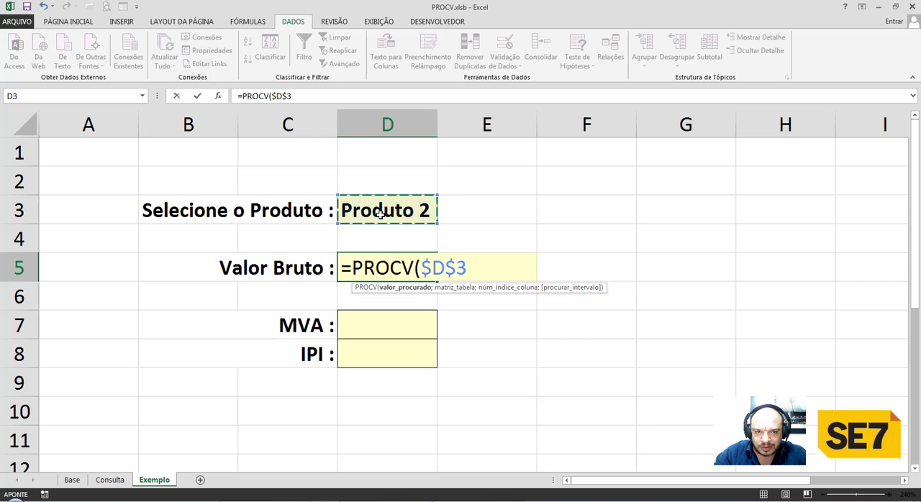
{"action": "type", "text": ";"}
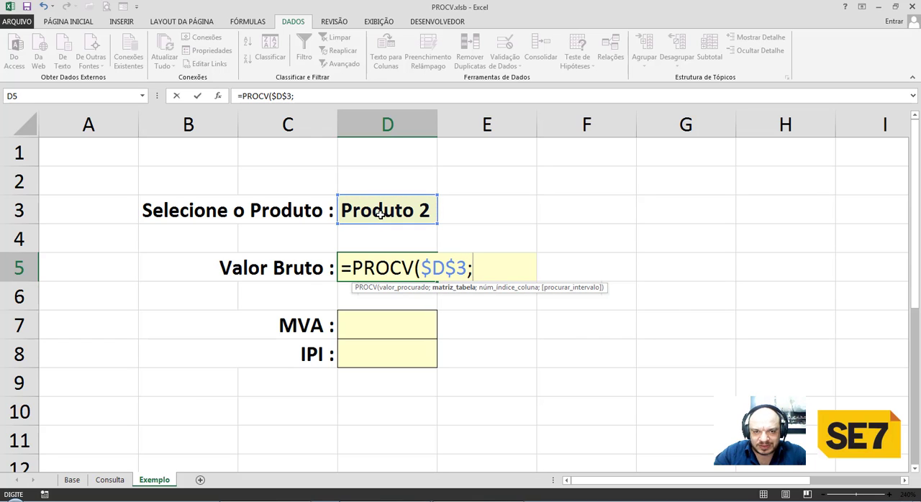
{"action": "type", "text": "base"}
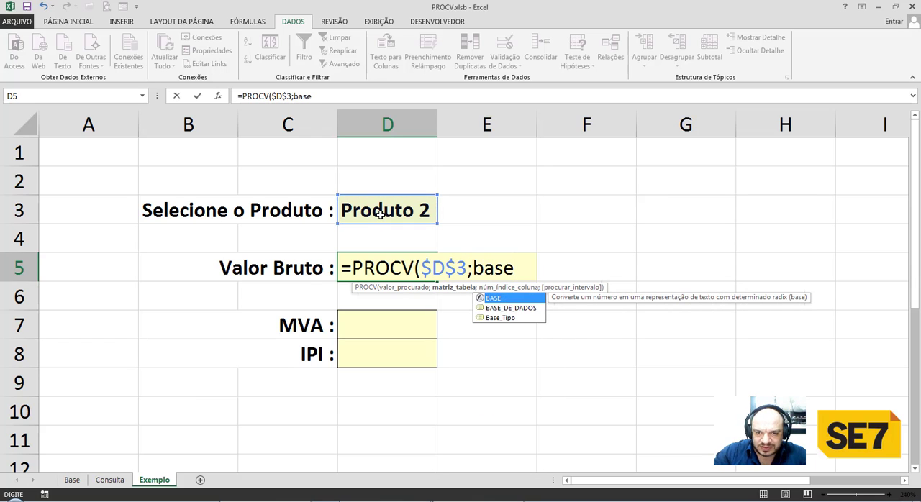
Complete the D5 formula with BASE_DE_DADOS as the table, column index 2 and FALSO for an exact match.
{"action": "key", "text": "Down"}
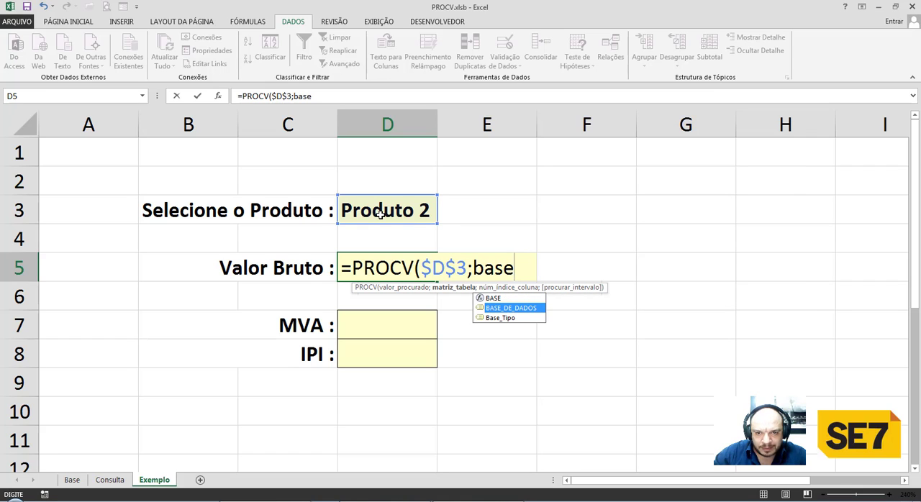
{"action": "key", "text": "Tab"}
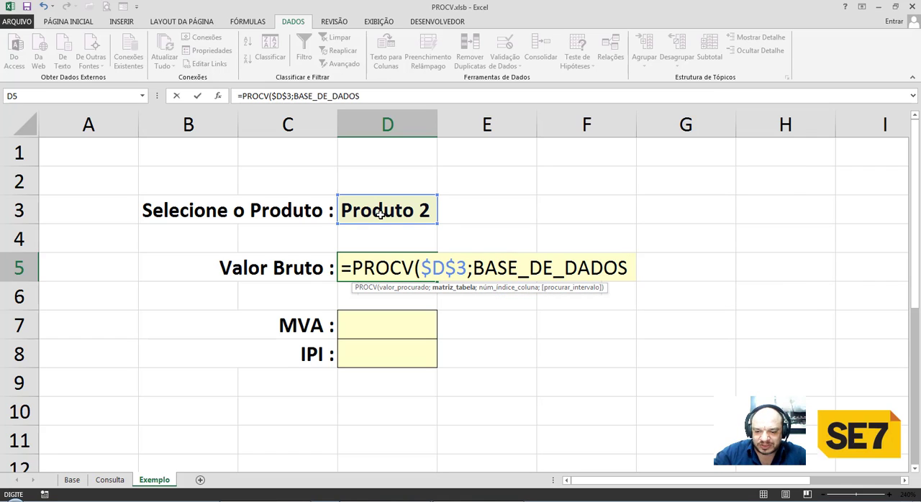
{"action": "type", "text": ";2"}
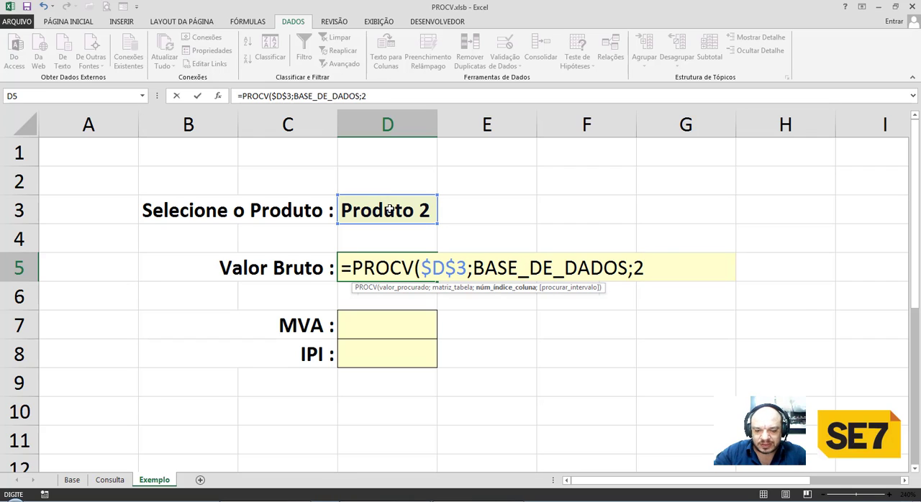
{"action": "type", "text": ";falso"}
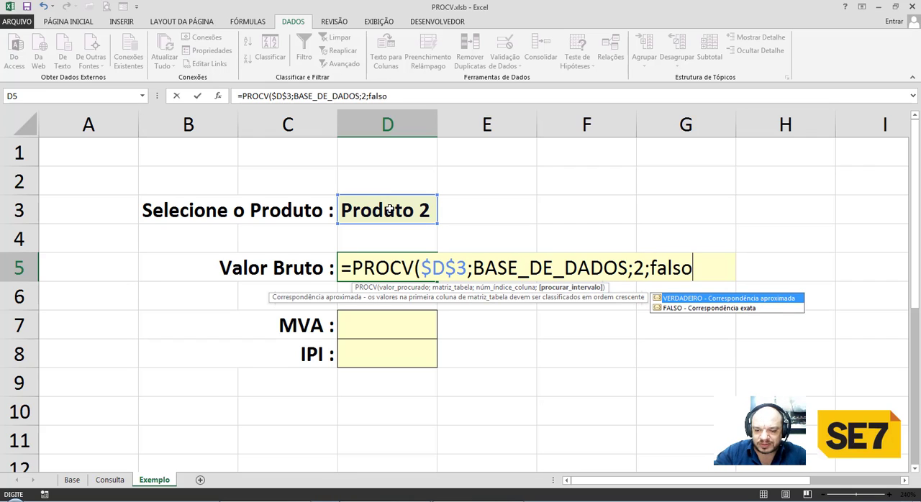
{"action": "type", "text": ")"}
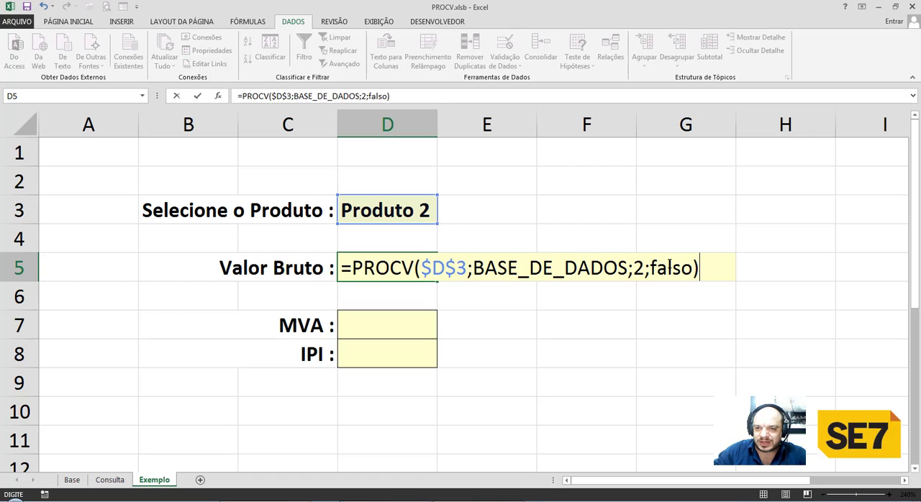
{"action": "left_click_drag", "start_coordinate": [649, 267], "coordinate": [694, 267]}
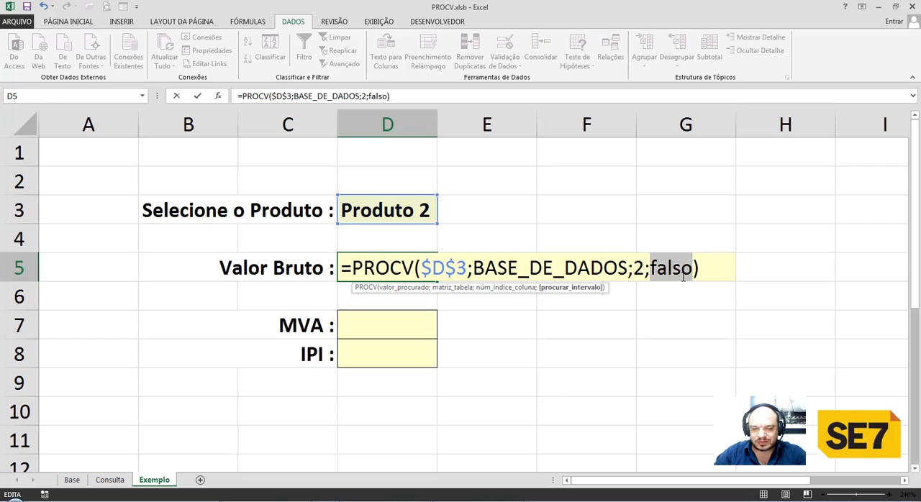
{"action": "key", "text": "Return"}
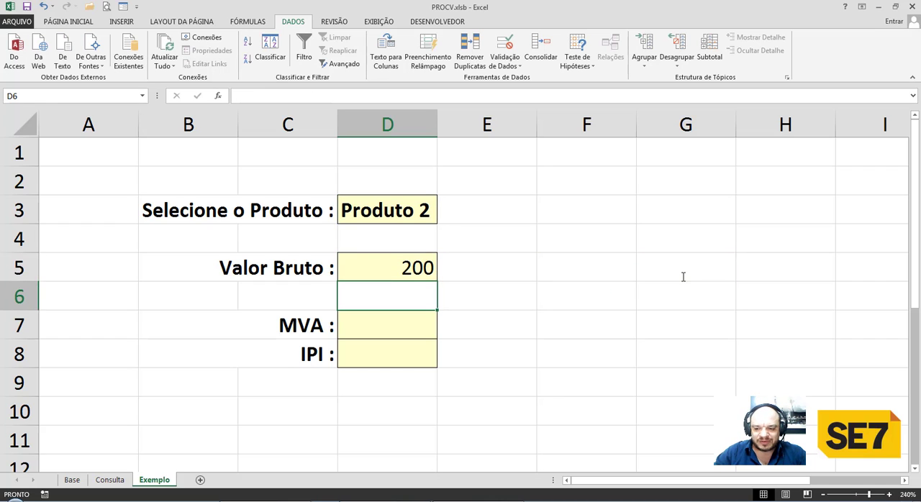
Apply the thousands separator number format to the Valor Bruto result in D5.
{"action": "key", "text": "Up"}
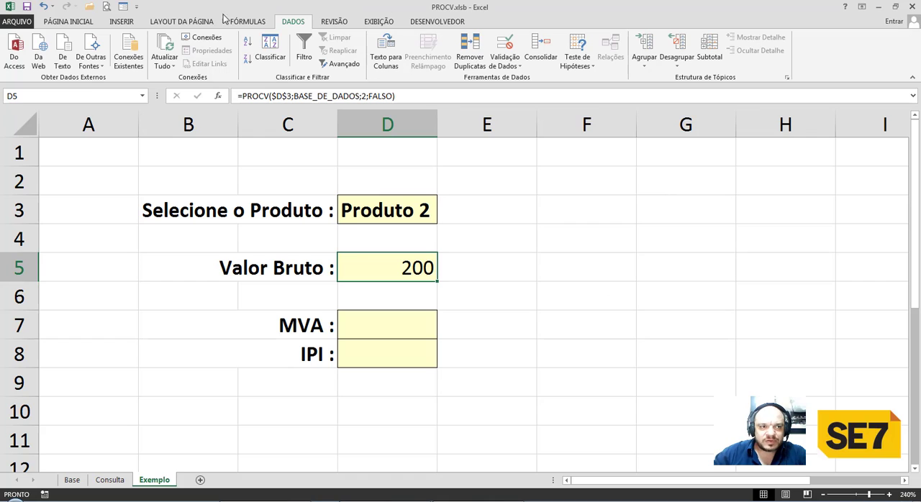
{"action": "left_click", "coordinate": [84, 22]}
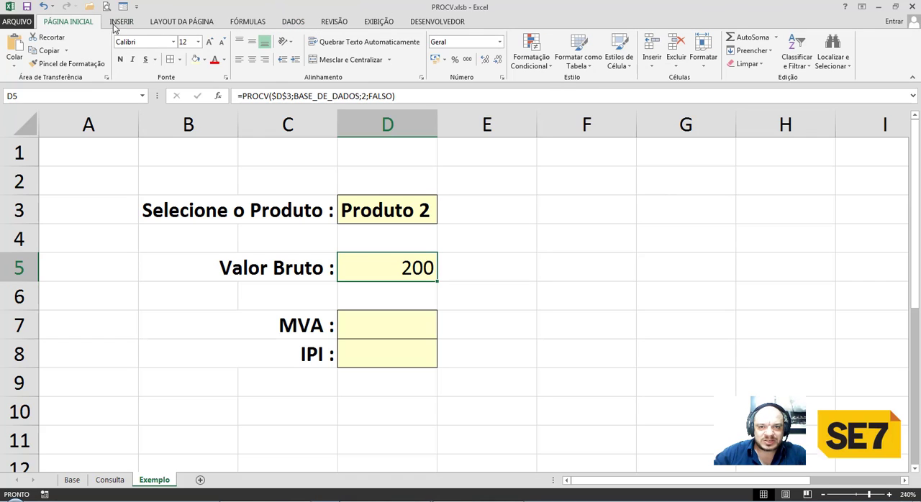
{"action": "left_click", "coordinate": [466, 60]}
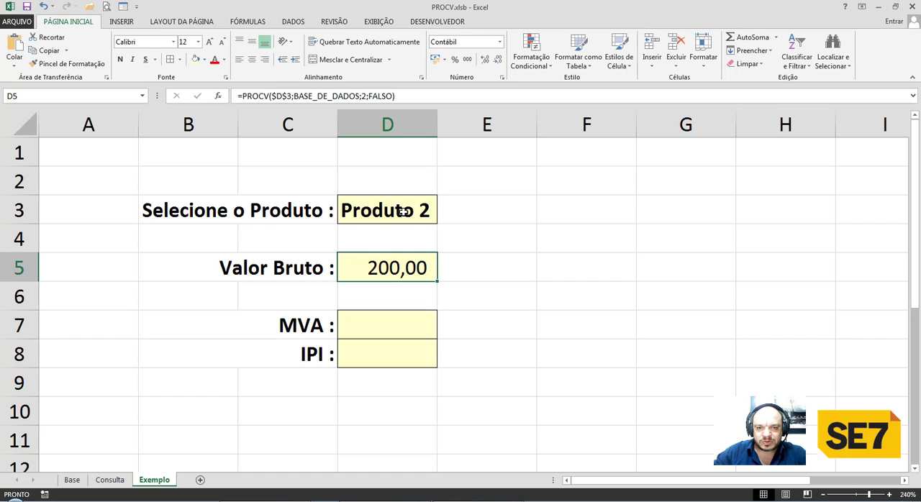
Check the price of Produto 2 in the product table on the Base sheet.
{"action": "left_click", "coordinate": [72, 480]}
{"action": "left_click", "coordinate": [133, 248]}
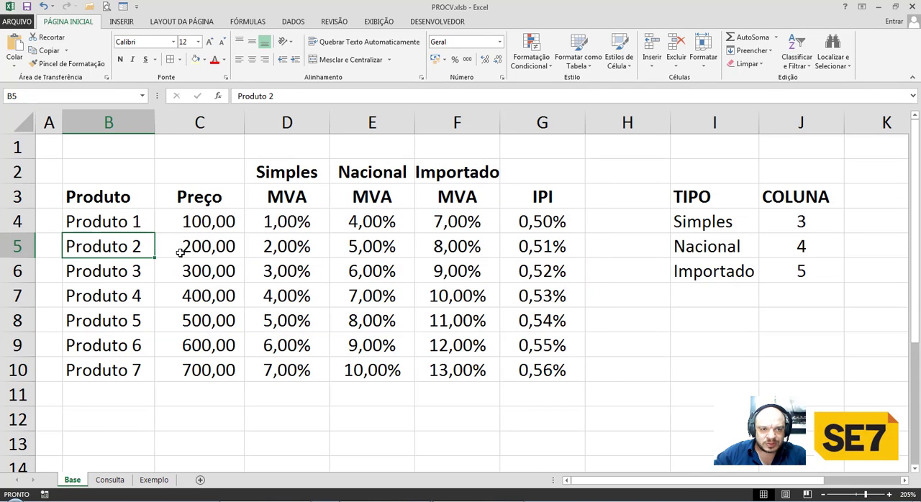
{"action": "left_click", "coordinate": [202, 252]}
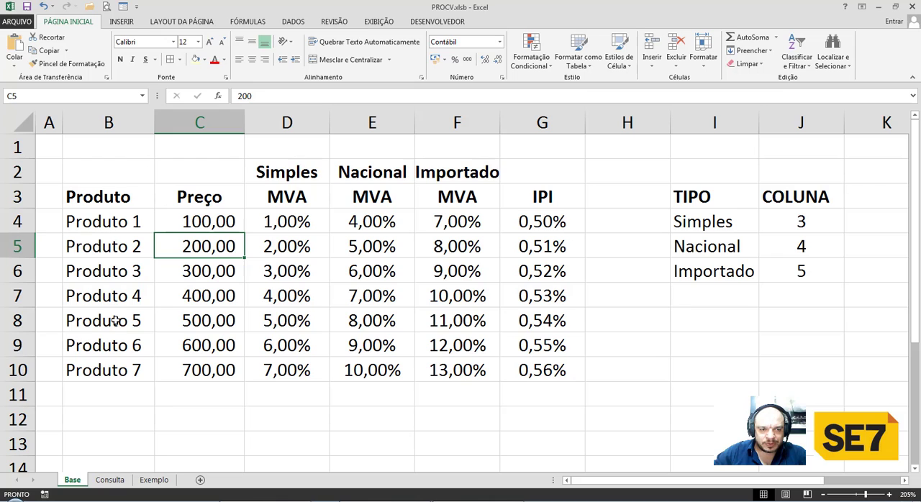
Choose Produto 5 in the D3 product dropdown on the Exemplo sheet to test the Valor Bruto lookup.
{"action": "left_click", "coordinate": [153, 480]}
{"action": "left_click", "coordinate": [432, 210]}
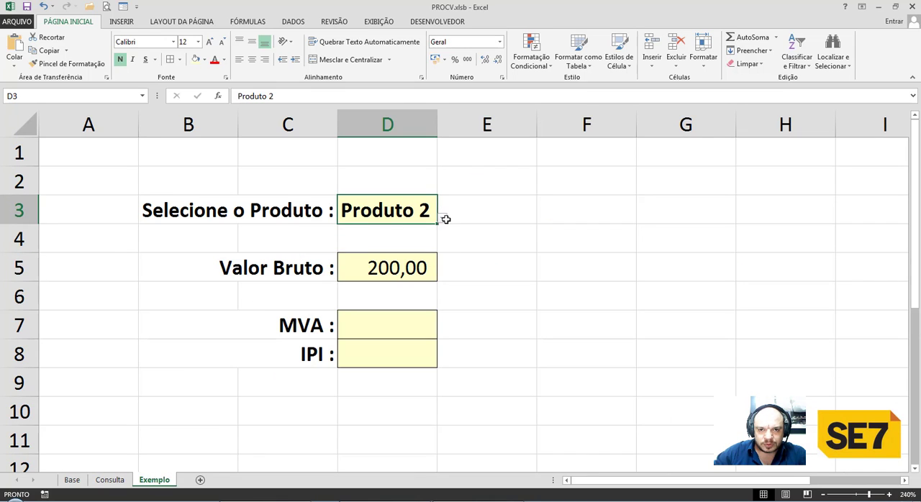
{"action": "left_click", "coordinate": [443, 218]}
{"action": "left_click", "coordinate": [360, 305]}
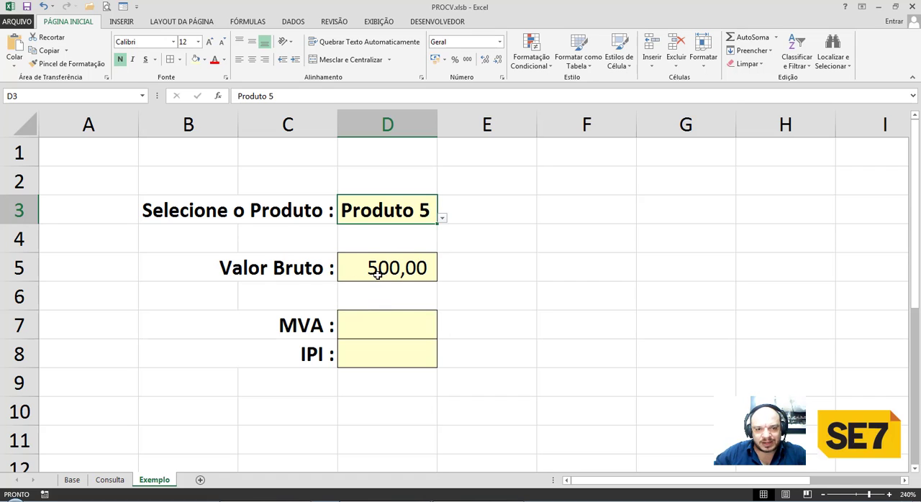
{"action": "left_click", "coordinate": [378, 326]}
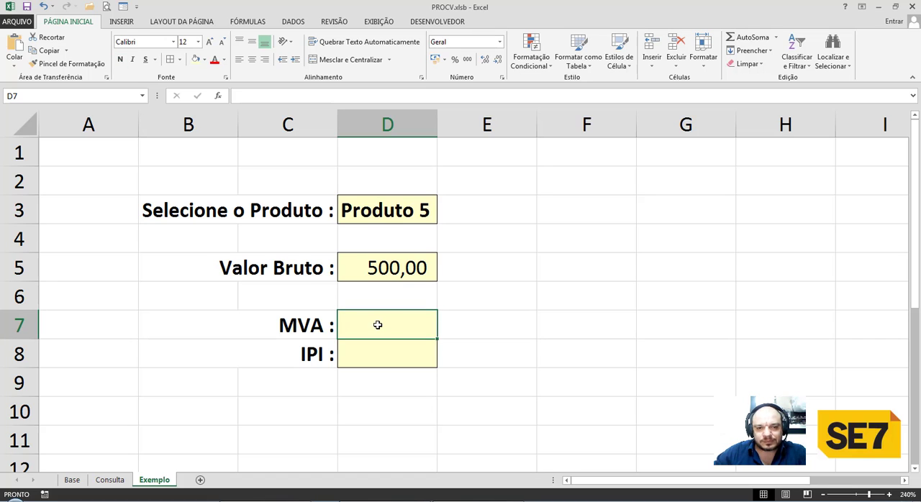
{"action": "left_click", "coordinate": [371, 354]}
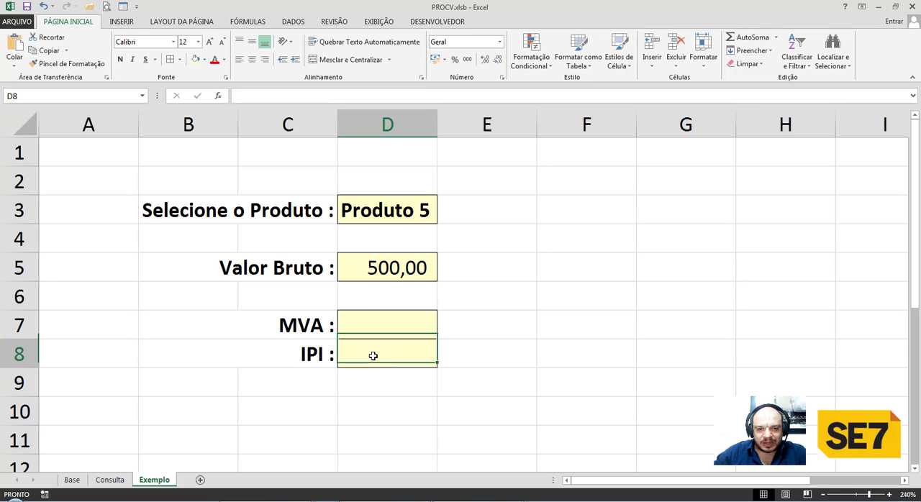
{"action": "left_click", "coordinate": [382, 328]}
{"action": "left_click", "coordinate": [385, 358]}
{"action": "left_click", "coordinate": [385, 327]}
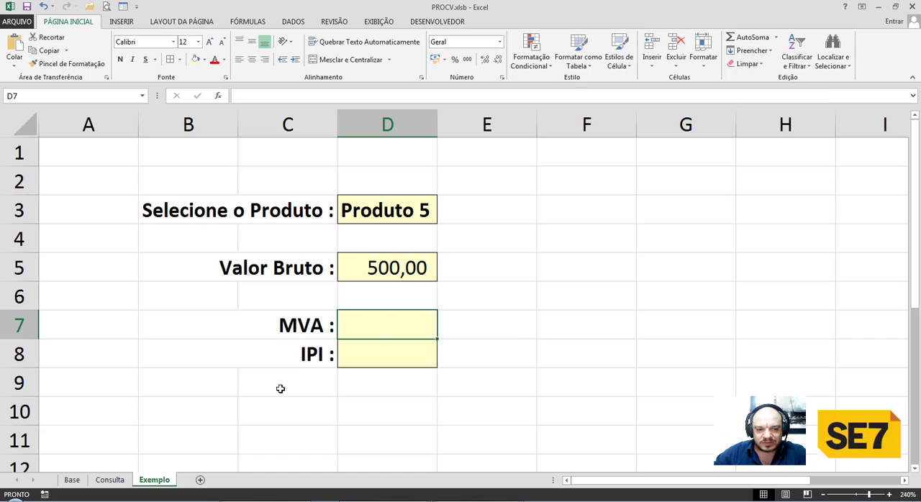
Examine the Simples, Nacional and Importado MVA columns, the IPI column and the full product range on the Base sheet.
{"action": "left_click", "coordinate": [72, 480]}
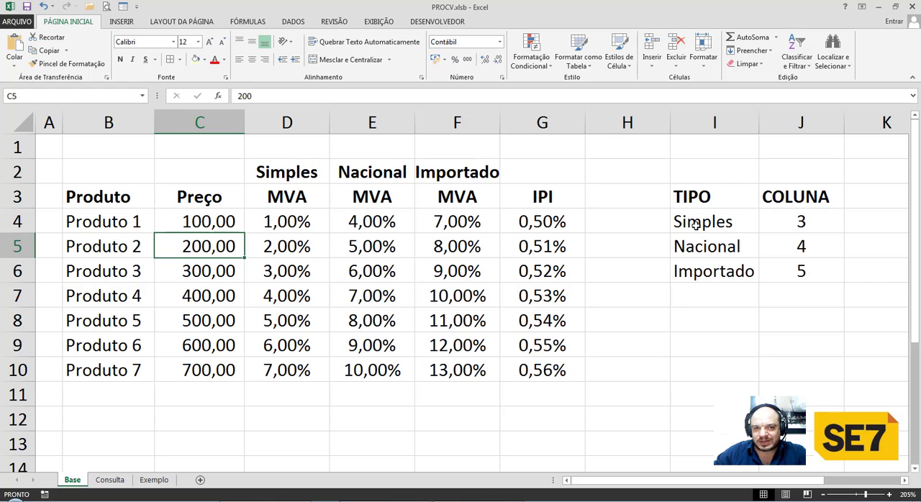
{"action": "left_click", "coordinate": [299, 200]}
{"action": "left_click", "coordinate": [360, 200]}
{"action": "left_click", "coordinate": [443, 199]}
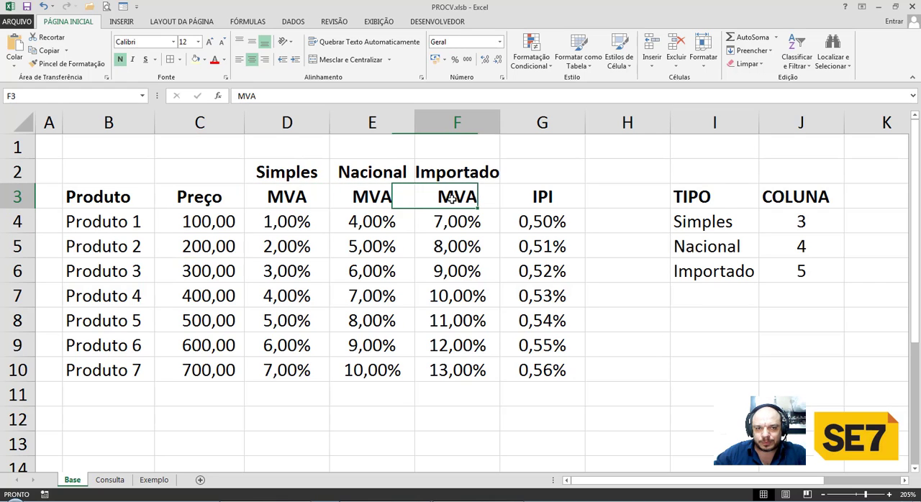
{"action": "left_click", "coordinate": [299, 197]}
{"action": "left_click", "coordinate": [356, 197]}
{"action": "left_click", "coordinate": [292, 196]}
{"action": "left_click", "coordinate": [360, 199]}
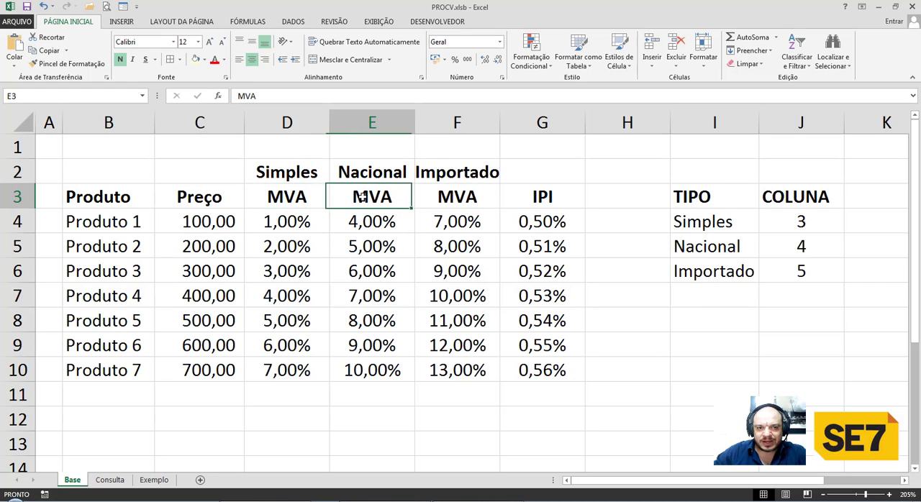
{"action": "left_click", "coordinate": [306, 169]}
{"action": "left_click", "coordinate": [379, 178]}
{"action": "left_click", "coordinate": [432, 176]}
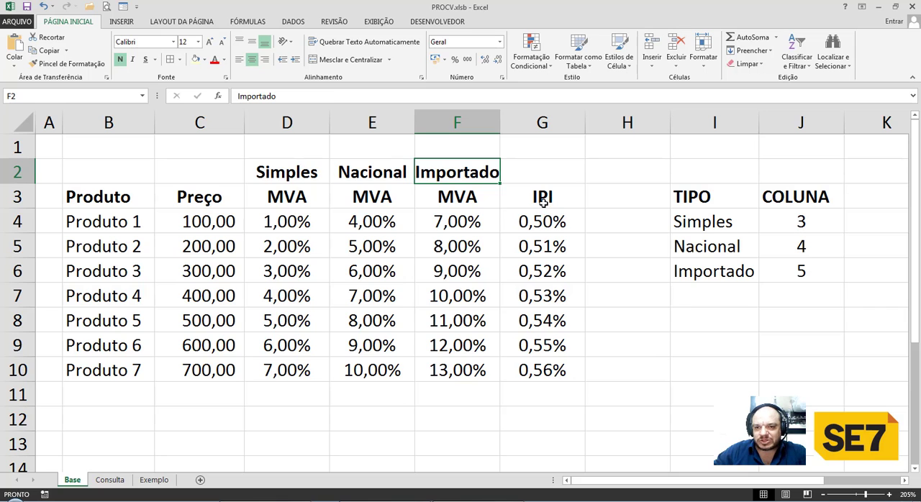
{"action": "left_click_drag", "start_coordinate": [538, 224], "coordinate": [539, 371]}
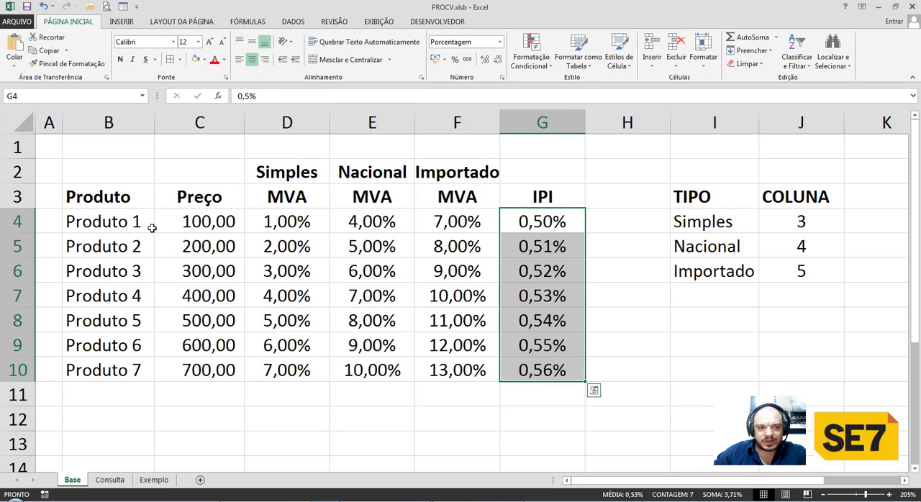
{"action": "left_click_drag", "start_coordinate": [139, 219], "coordinate": [514, 366]}
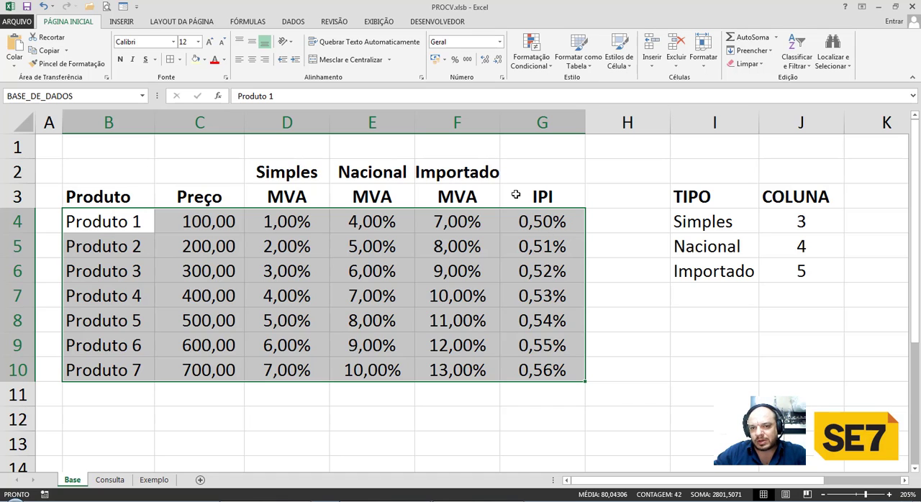
Enter the IPI lookup =PROCV($D$3;BASE_DE_DADOS;6;FALSO) in D8 on the Exemplo sheet.
{"action": "left_click", "coordinate": [154, 481]}
{"action": "left_click", "coordinate": [362, 354]}
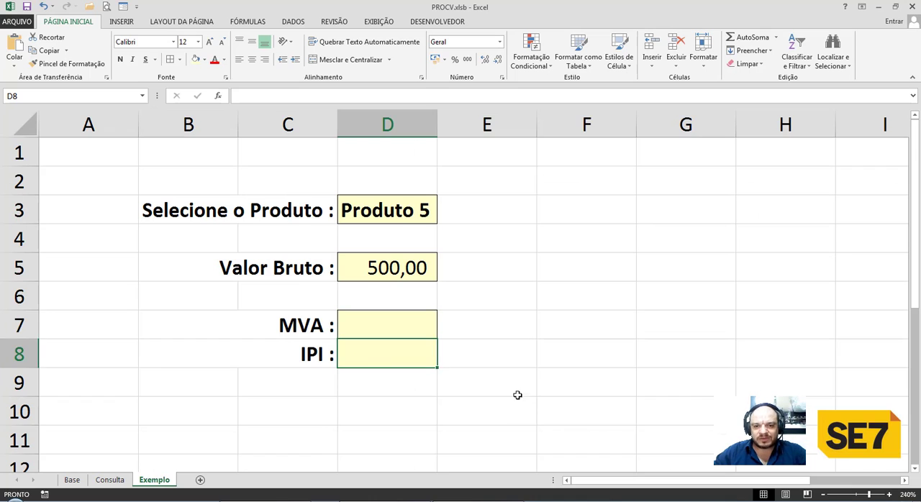
{"action": "type", "text": "=procv"}
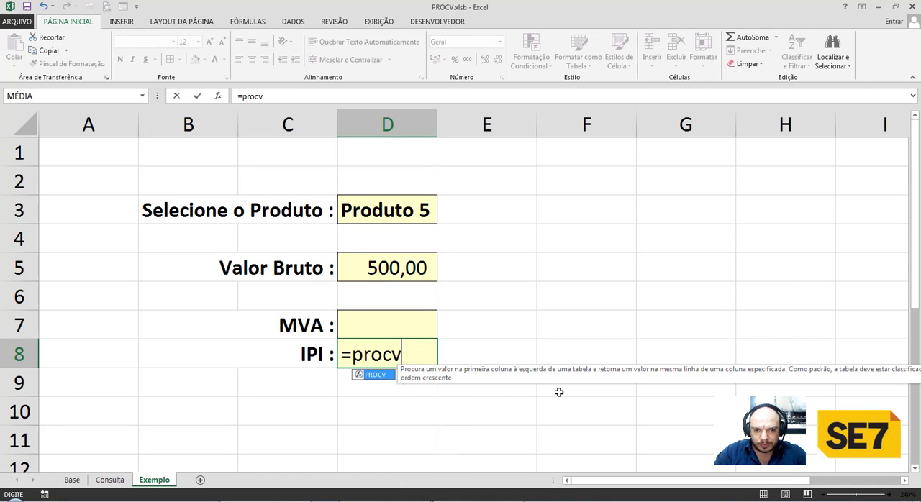
{"action": "key", "text": "Tab"}
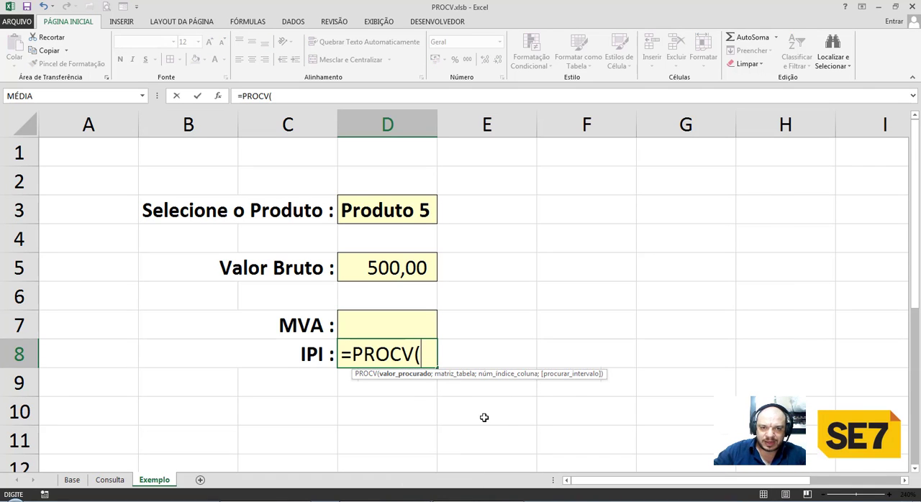
{"action": "left_click", "coordinate": [383, 212]}
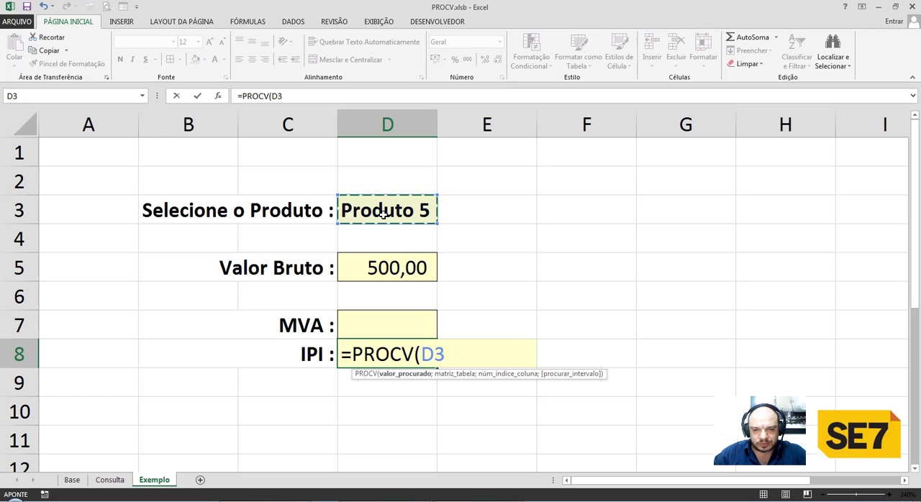
{"action": "key", "text": "F4"}
{"action": "type", "text": ";"}
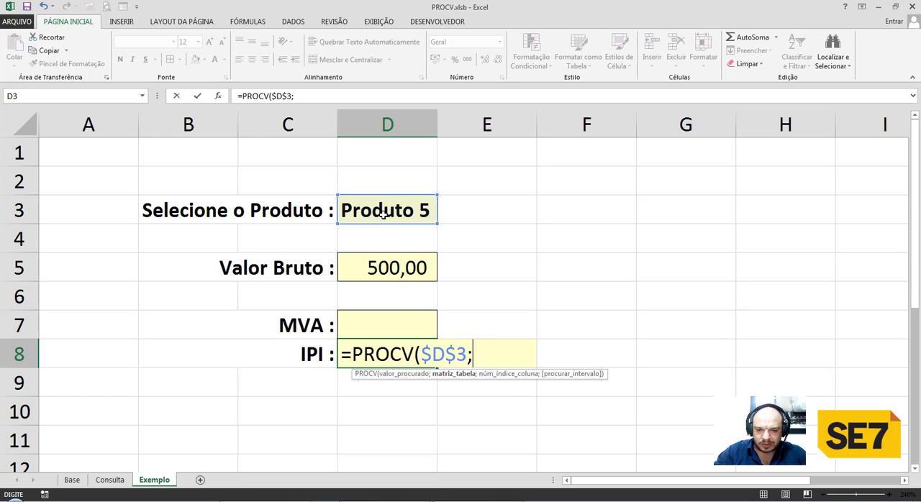
{"action": "type", "text": "base"}
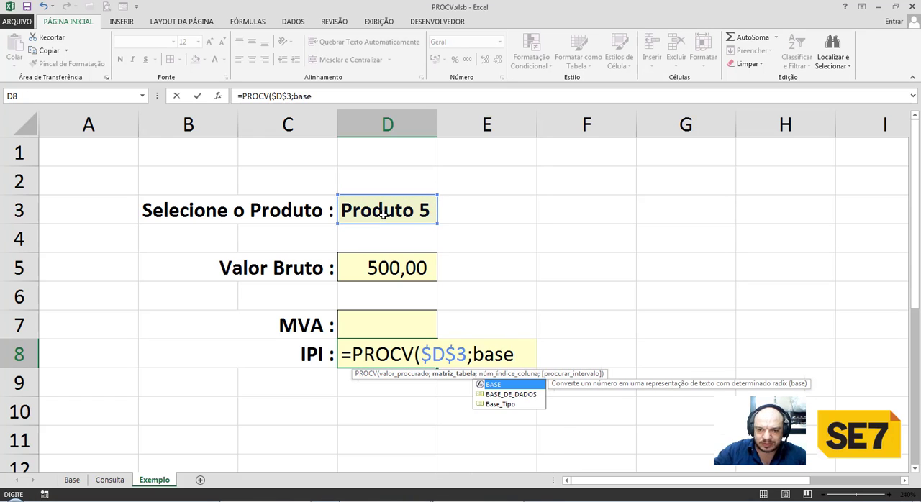
{"action": "key", "text": "Down"}
{"action": "key", "text": "Tab"}
{"action": "type", "text": ";"}
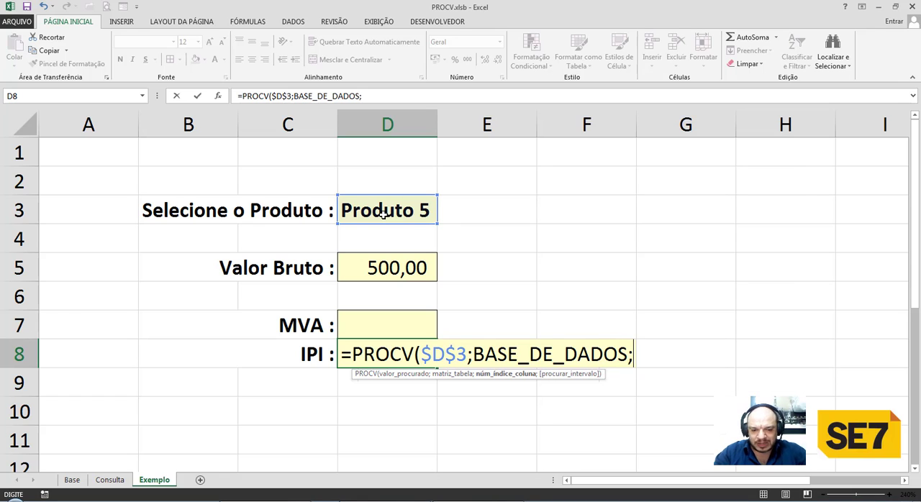
{"action": "type", "text": "6"}
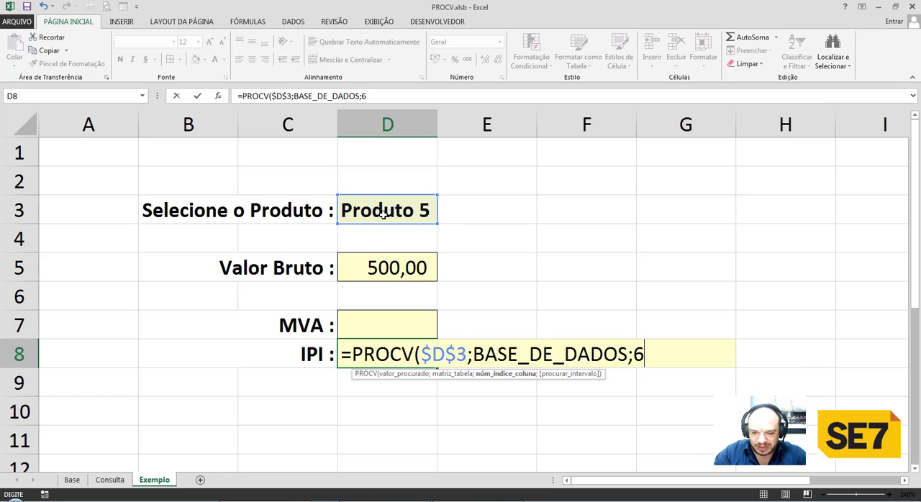
{"action": "type", "text": ";falso"}
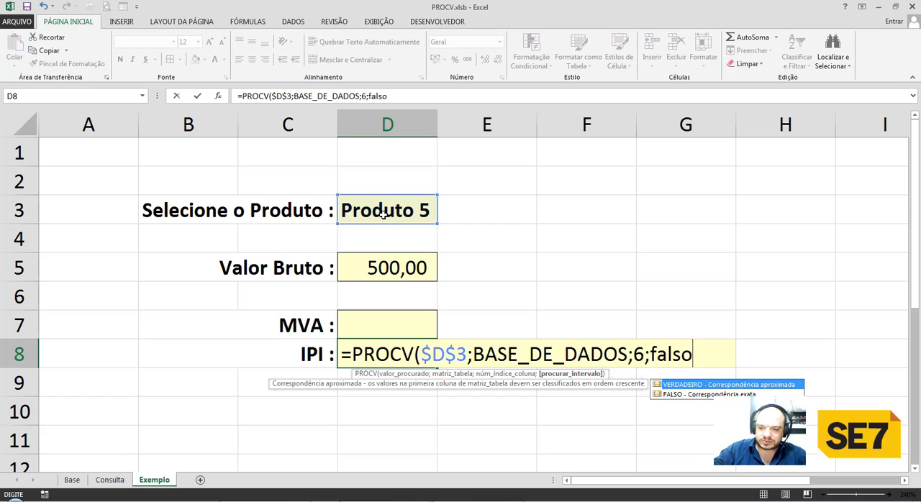
{"action": "key", "text": "Return"}
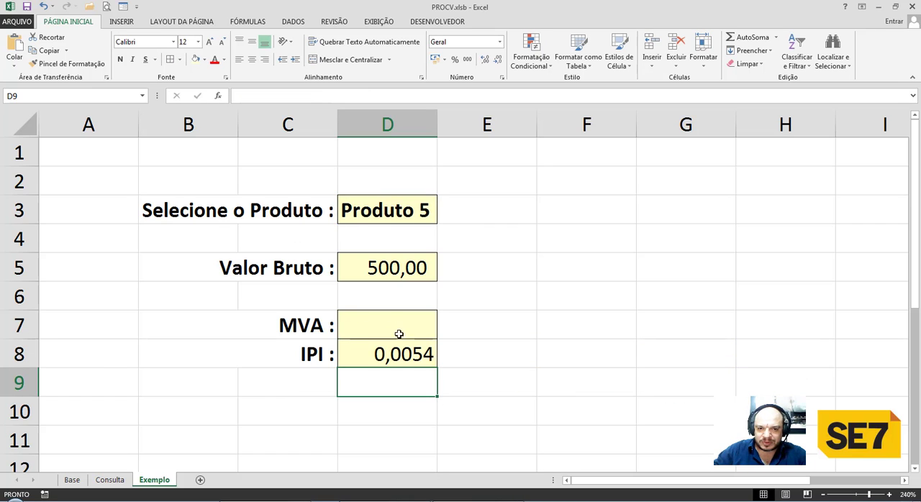
Format the IPI result in D8 as a percentage with two decimal places.
{"action": "left_click", "coordinate": [403, 356]}
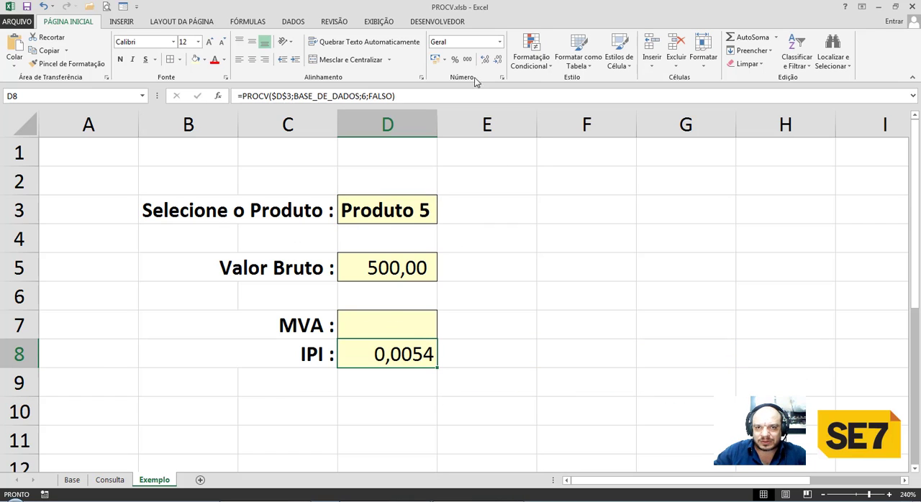
{"action": "left_click", "coordinate": [455, 60]}
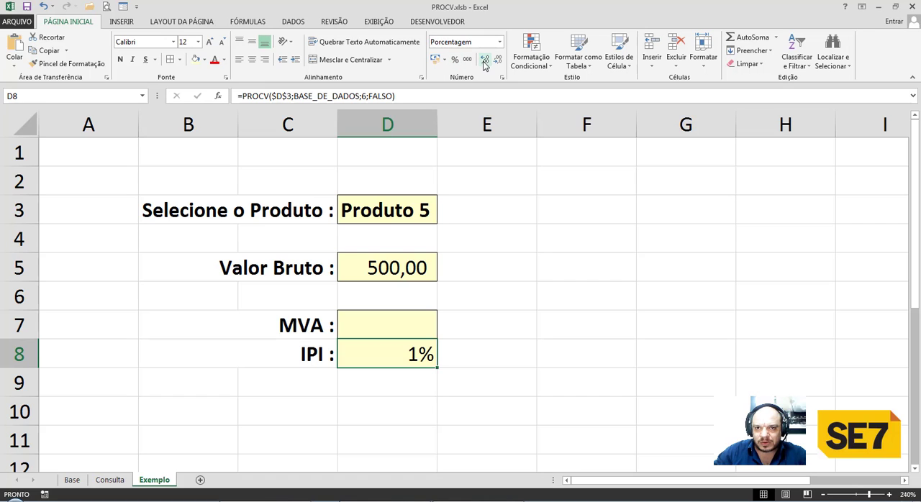
{"action": "left_click", "coordinate": [485, 62]}
{"action": "left_click", "coordinate": [485, 62]}
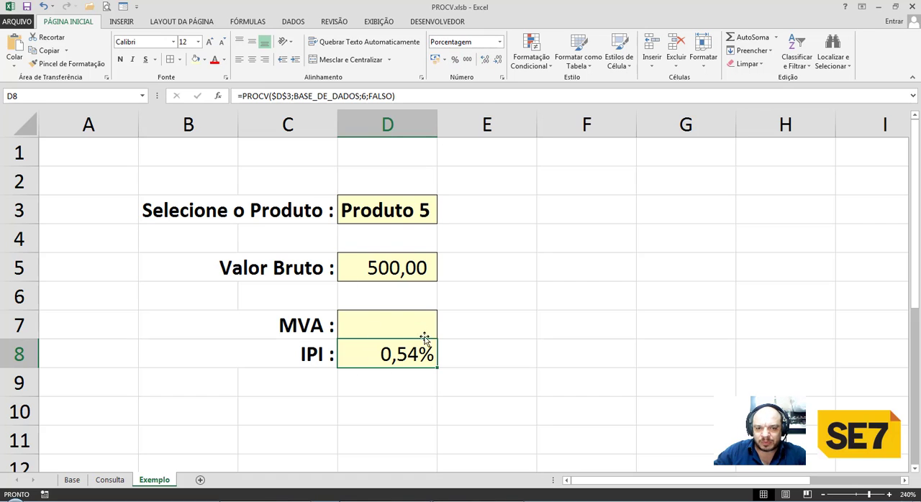
Check the Produto 5 row across to its IPI rate in the product table on the Base sheet.
{"action": "left_click", "coordinate": [74, 481]}
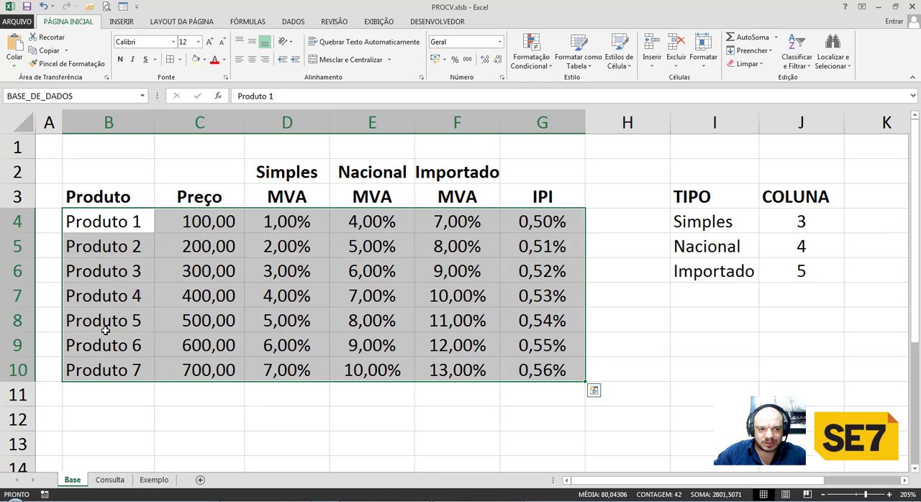
{"action": "left_click", "coordinate": [105, 325]}
{"action": "left_click_drag", "start_coordinate": [105, 325], "coordinate": [515, 327]}
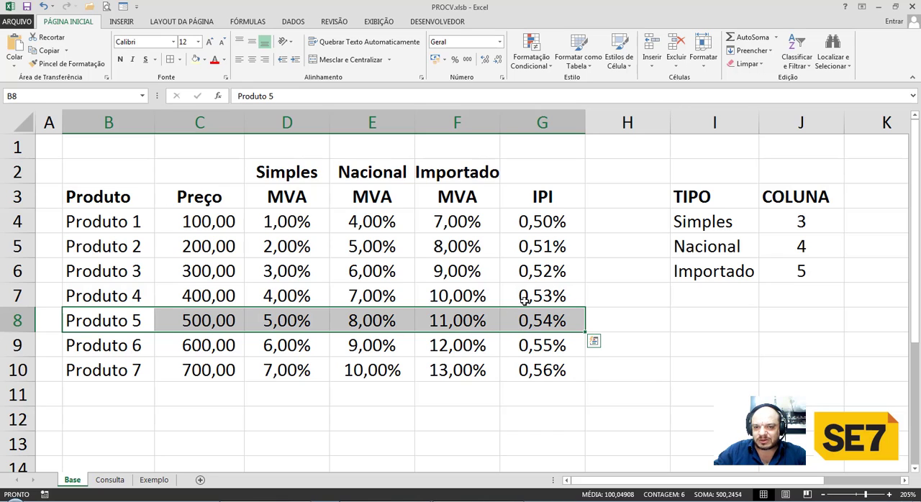
Choose Produto 1 in the D3 product dropdown on the Exemplo sheet to test the IPI lookup.
{"action": "left_click", "coordinate": [150, 480]}
{"action": "left_click", "coordinate": [426, 218]}
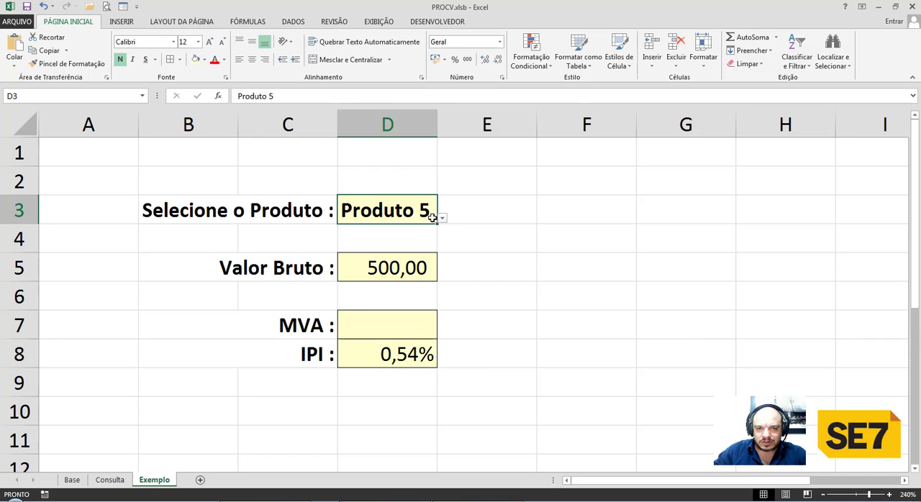
{"action": "left_click", "coordinate": [442, 220]}
{"action": "left_click", "coordinate": [338, 233]}
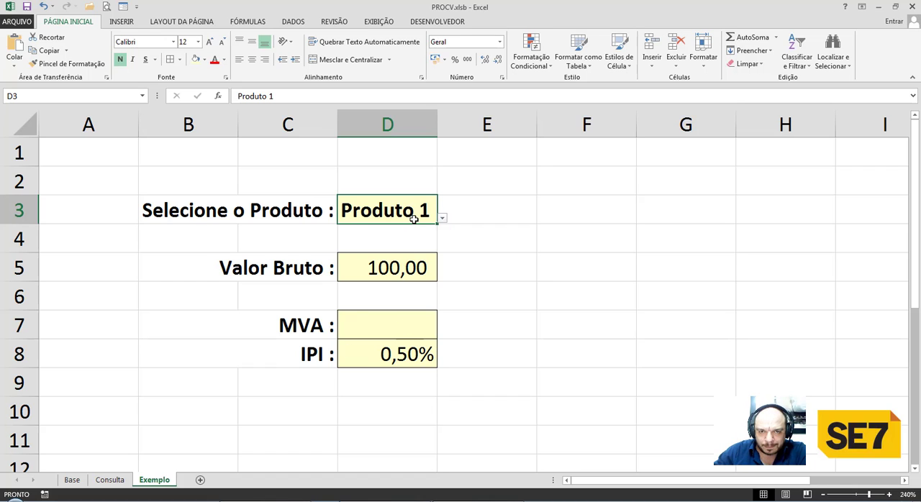
Check the layout of the Consulta sheet and enter the label "Tem IPI ?" in F2 on the Exemplo sheet.
{"action": "left_click", "coordinate": [110, 481]}
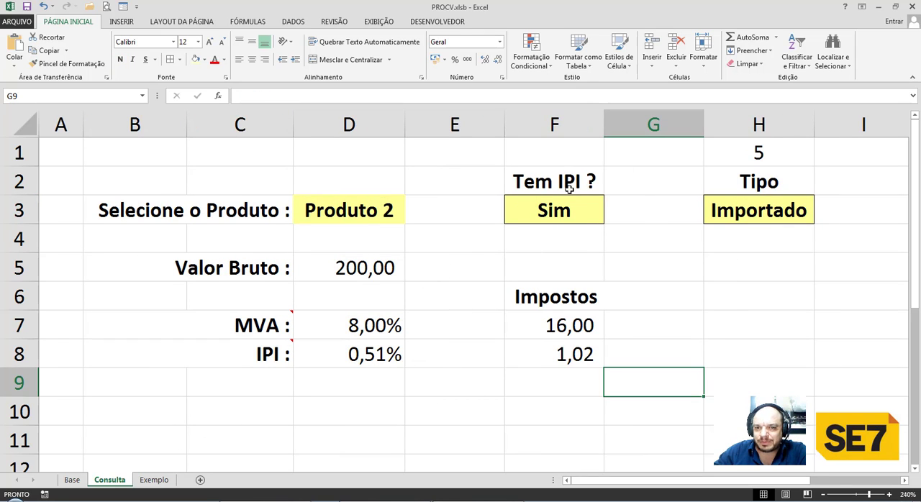
{"action": "left_click", "coordinate": [155, 480]}
{"action": "left_click", "coordinate": [559, 183]}
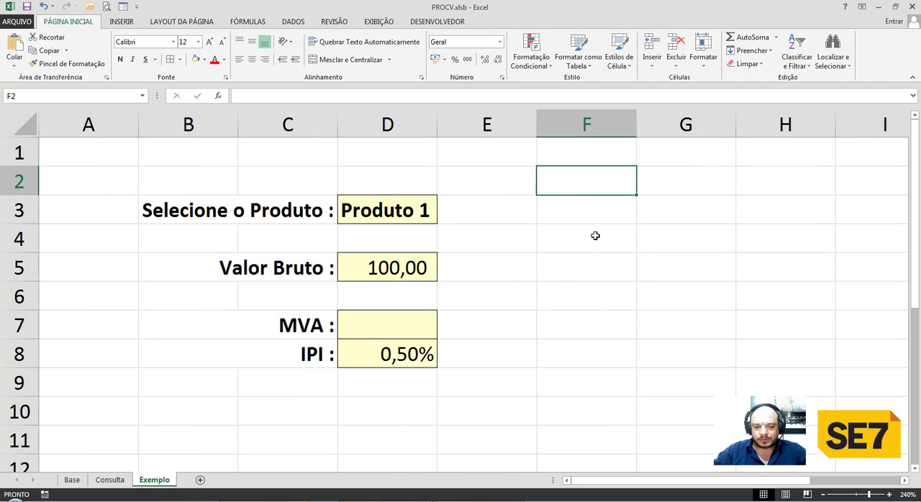
{"action": "type", "text": "Tem IPI "}
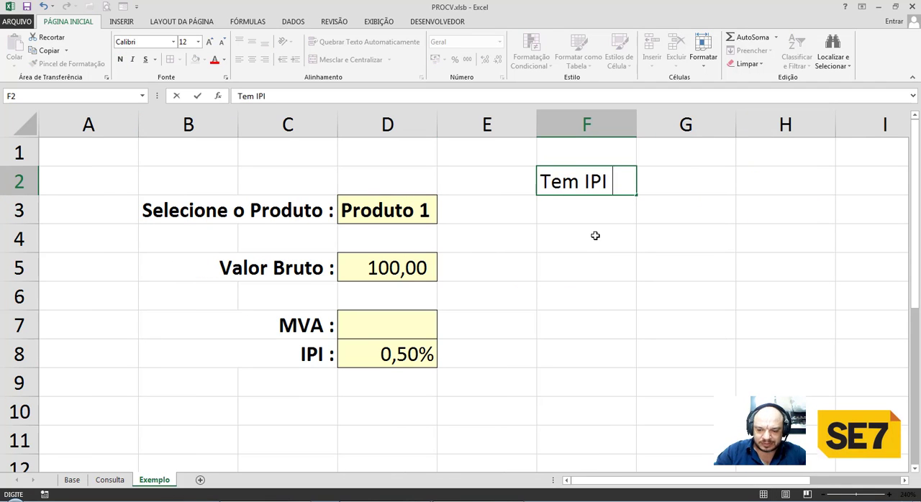
{"action": "type", "text": "?"}
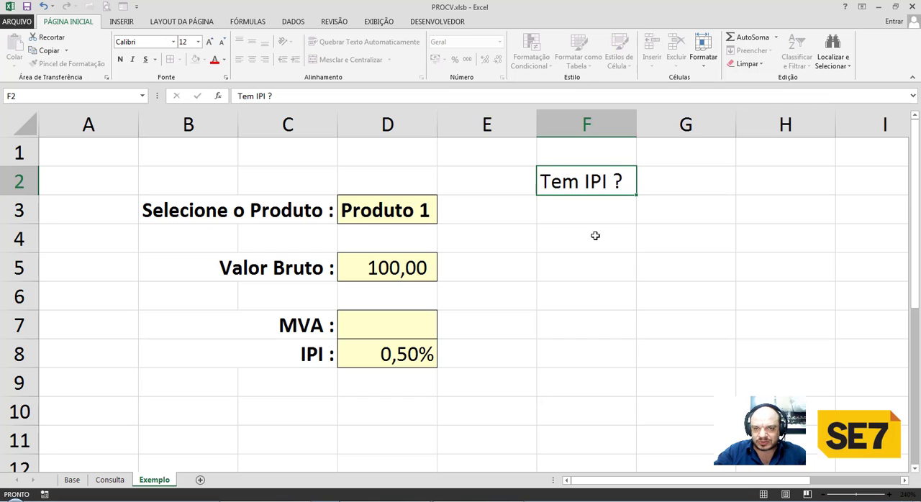
{"action": "key", "text": "Return"}
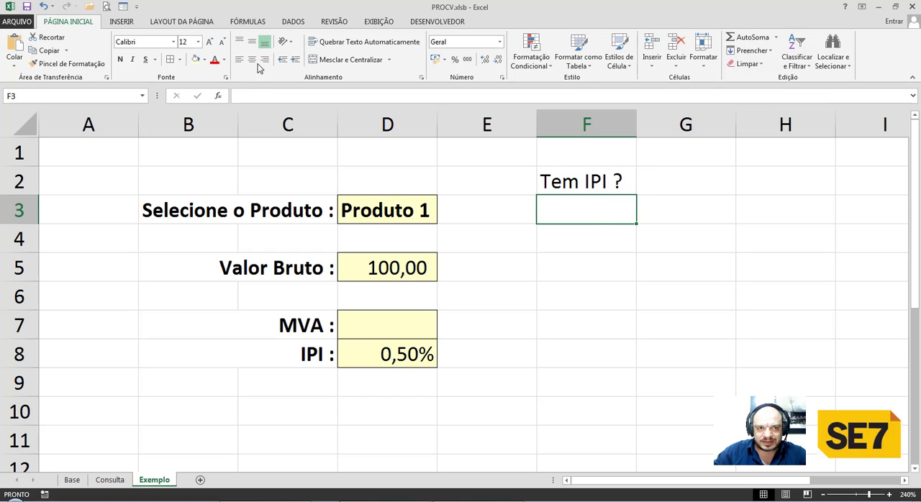
Format F3 as an input cell with light yellow fill, a thin border, bold text and centred alignment.
{"action": "left_click", "coordinate": [195, 59]}
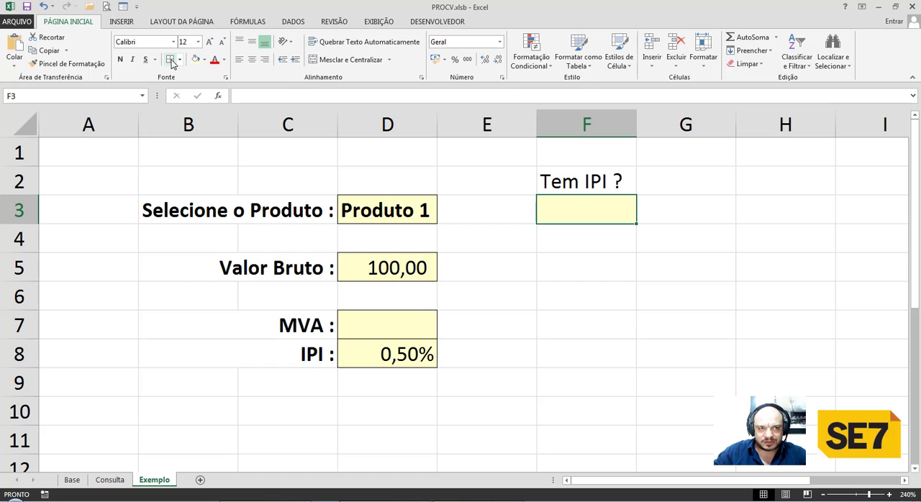
{"action": "left_click", "coordinate": [120, 59]}
{"action": "left_click", "coordinate": [252, 62]}
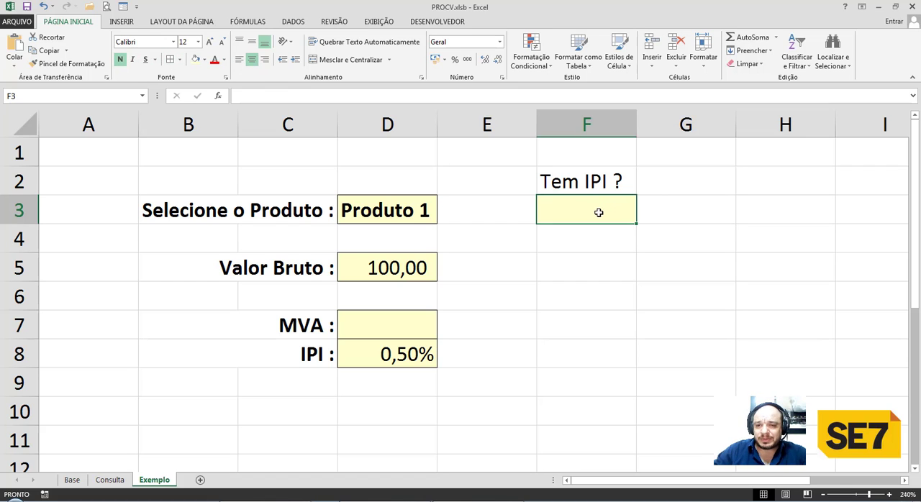
Look at the options offered by the product dropdown in D3 as a model for the new list.
{"action": "left_click", "coordinate": [415, 209]}
{"action": "left_click", "coordinate": [442, 219]}
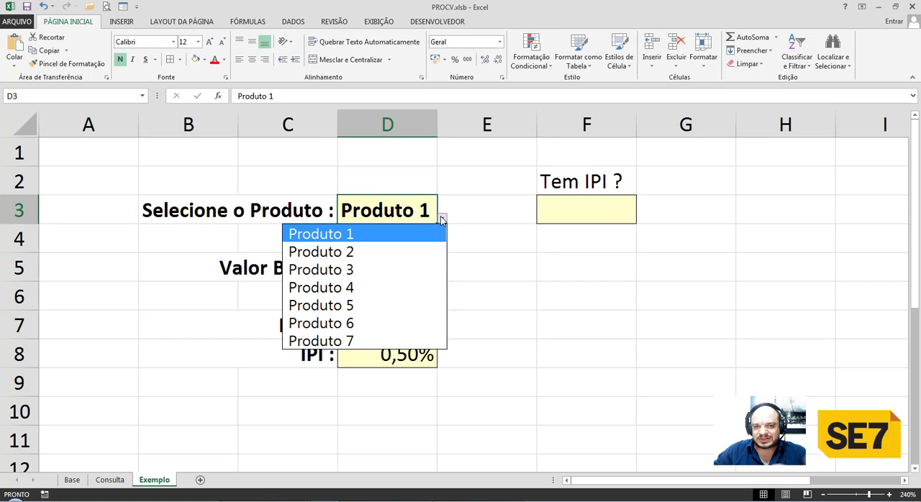
{"action": "left_click", "coordinate": [442, 219]}
Add a list data validation to F3 with the source Sim;Não.
{"action": "left_click", "coordinate": [581, 213]}
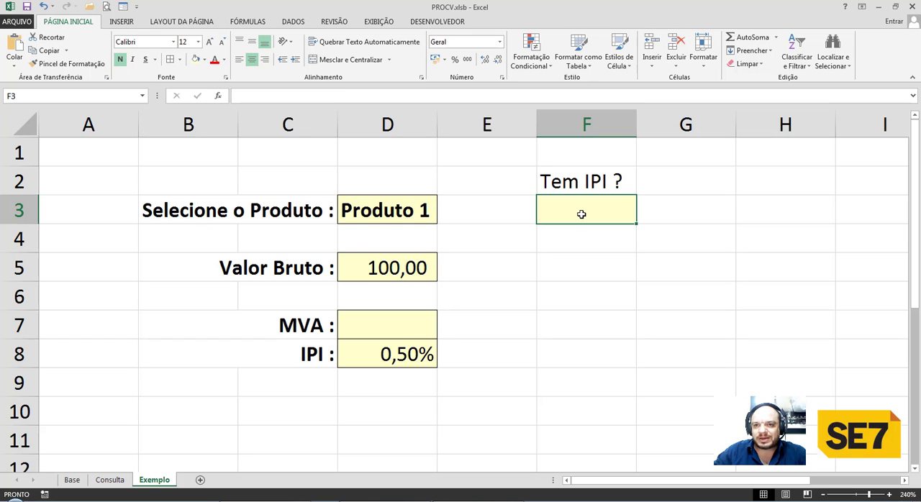
{"action": "left_click", "coordinate": [294, 22]}
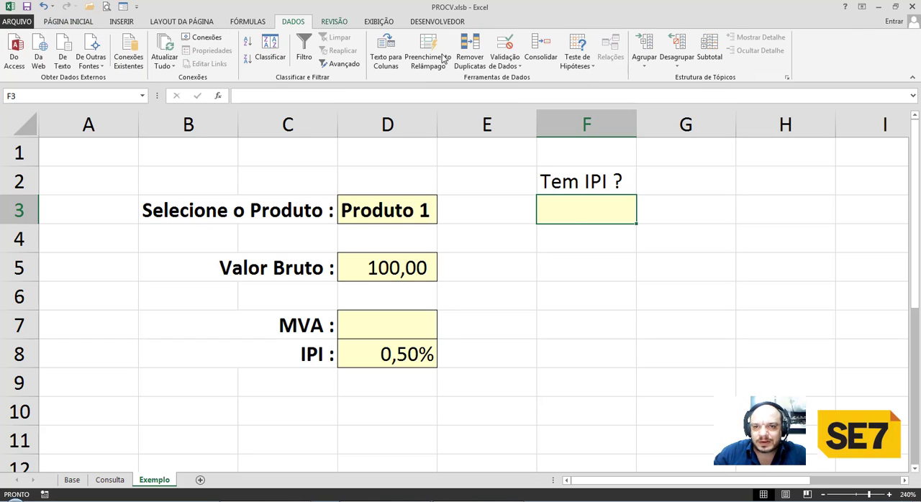
{"action": "left_click", "coordinate": [506, 46]}
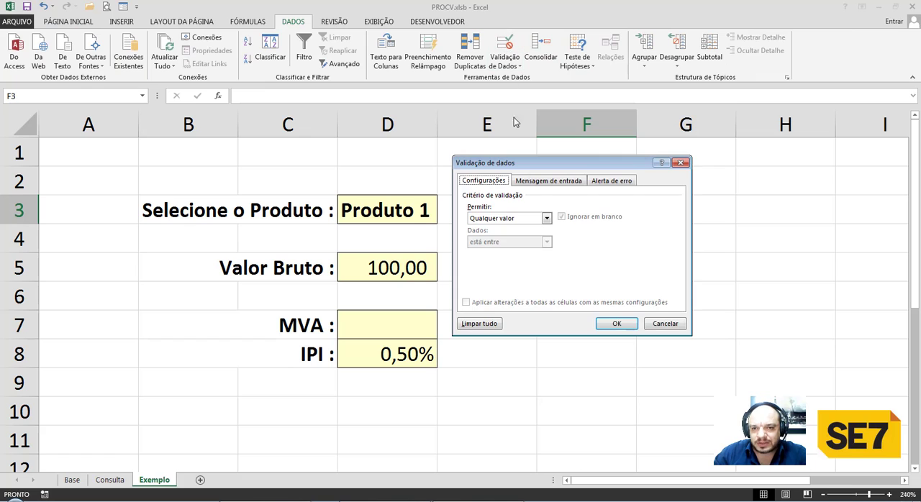
{"action": "left_click", "coordinate": [531, 218]}
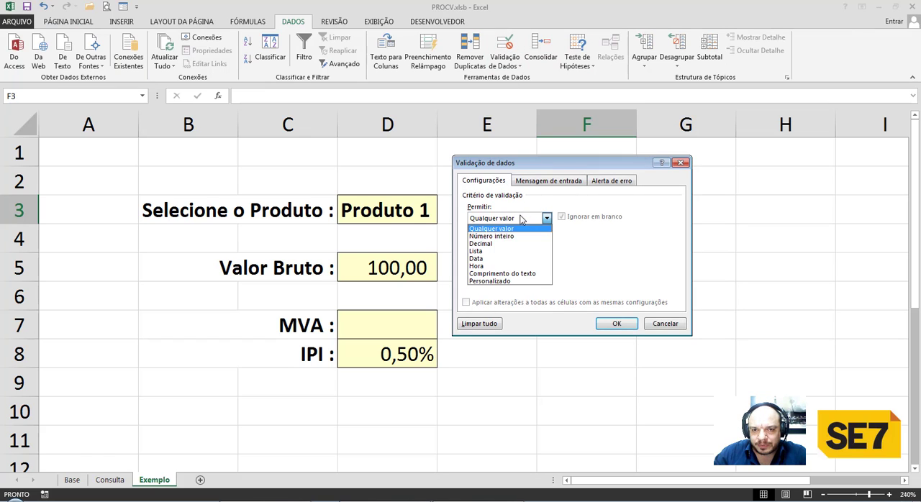
{"action": "left_click", "coordinate": [497, 251]}
{"action": "left_click", "coordinate": [494, 265]}
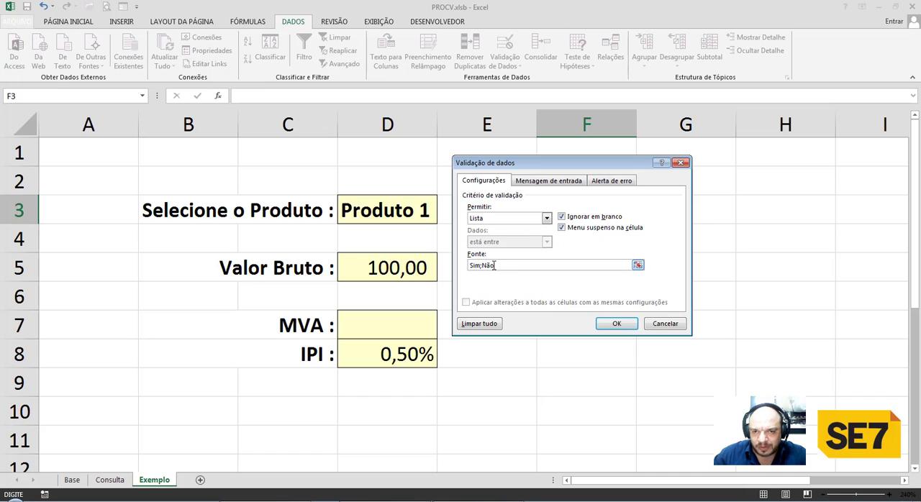
{"action": "left_click", "coordinate": [616, 324]}
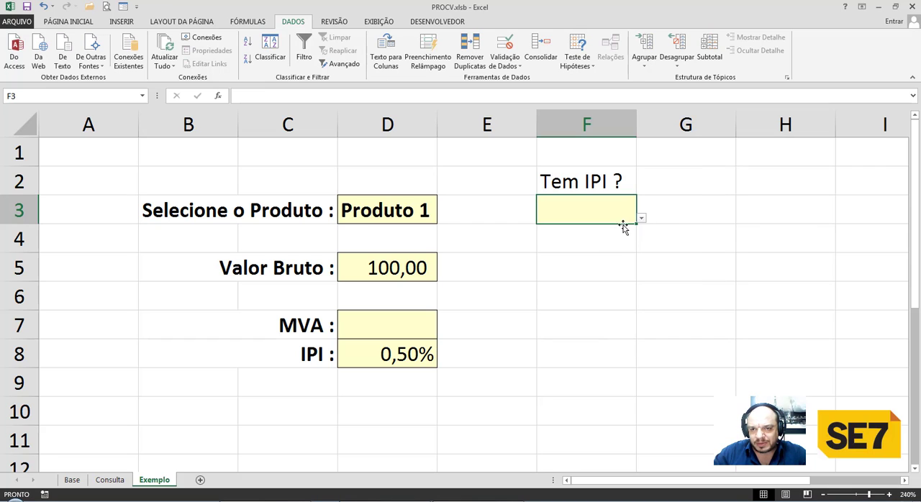
Test the Tem IPI dropdown in F3 with both Sim and Não, leaving Sim selected.
{"action": "left_click", "coordinate": [641, 218]}
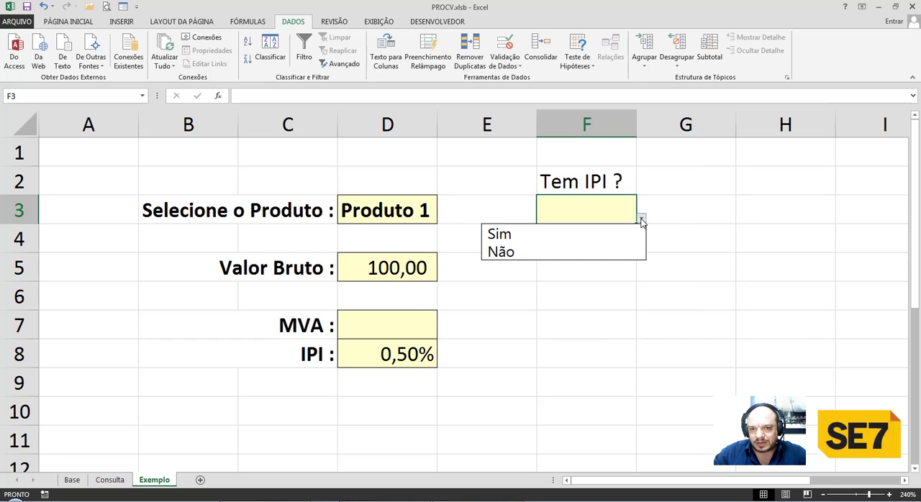
{"action": "left_click", "coordinate": [573, 232]}
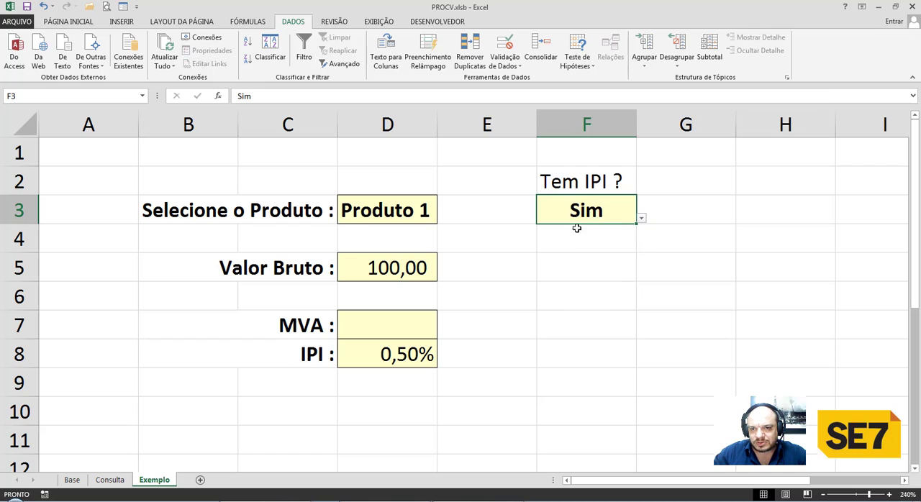
{"action": "left_click", "coordinate": [641, 219]}
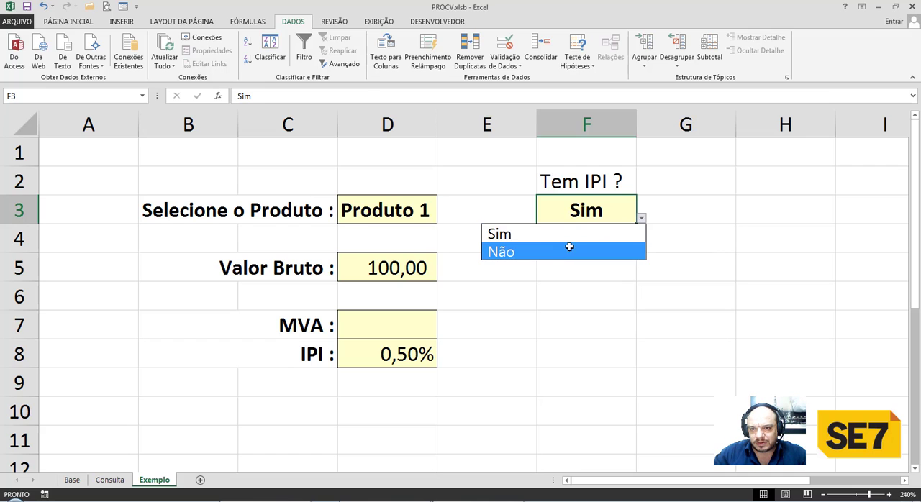
{"action": "left_click", "coordinate": [561, 250]}
{"action": "left_click", "coordinate": [641, 219]}
{"action": "left_click", "coordinate": [602, 233]}
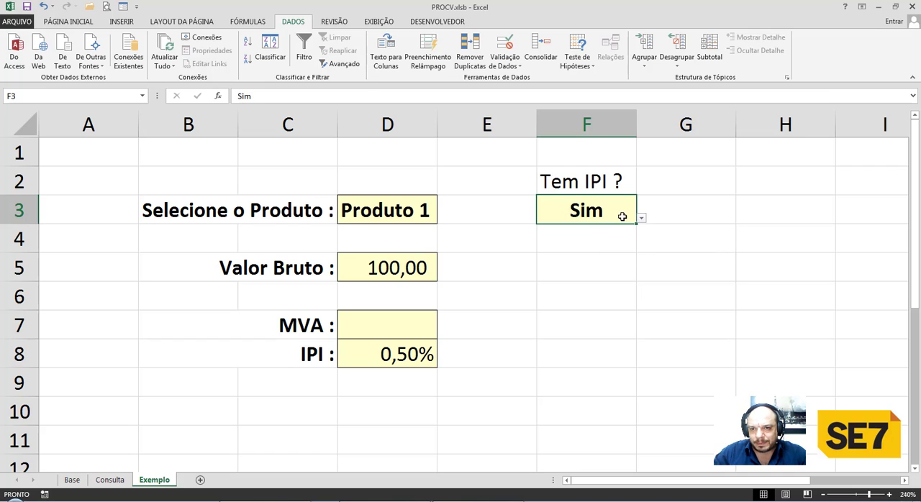
Review the IPI formula in D8 and the options of the Tem IPI dropdown in F3, keeping Sim selected.
{"action": "left_click", "coordinate": [414, 351]}
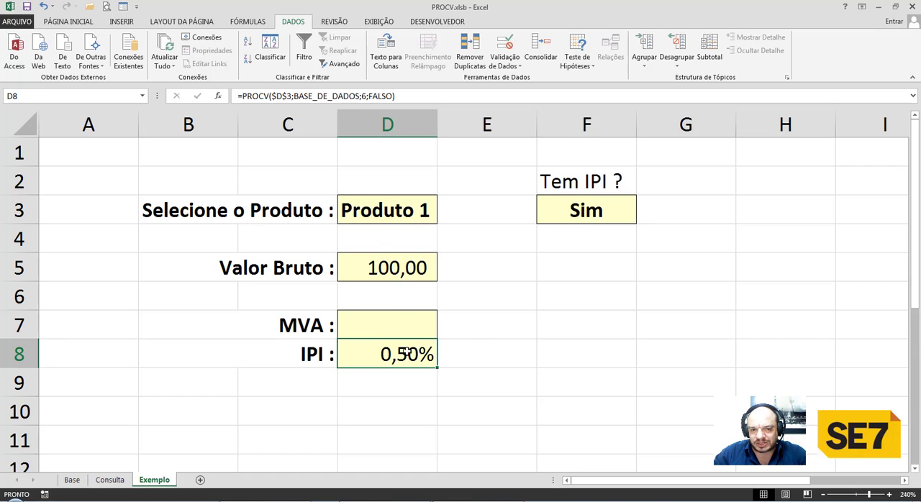
{"action": "left_click", "coordinate": [589, 217]}
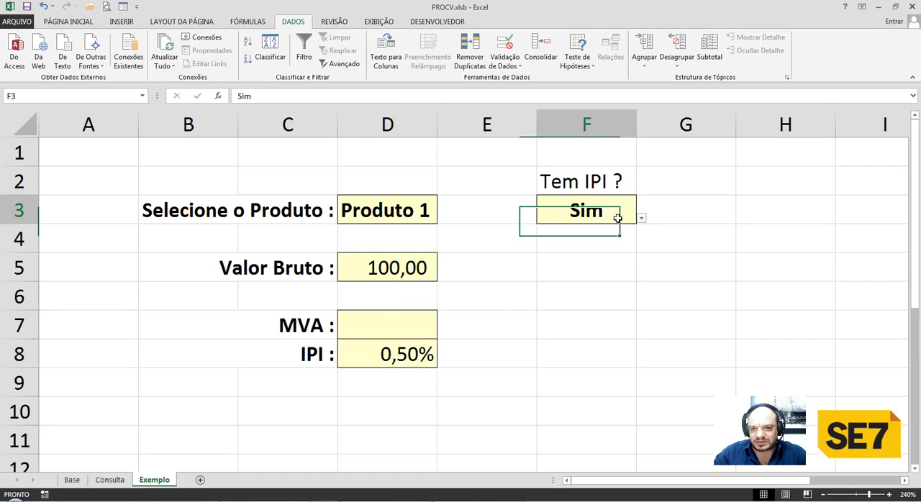
{"action": "left_click", "coordinate": [641, 222]}
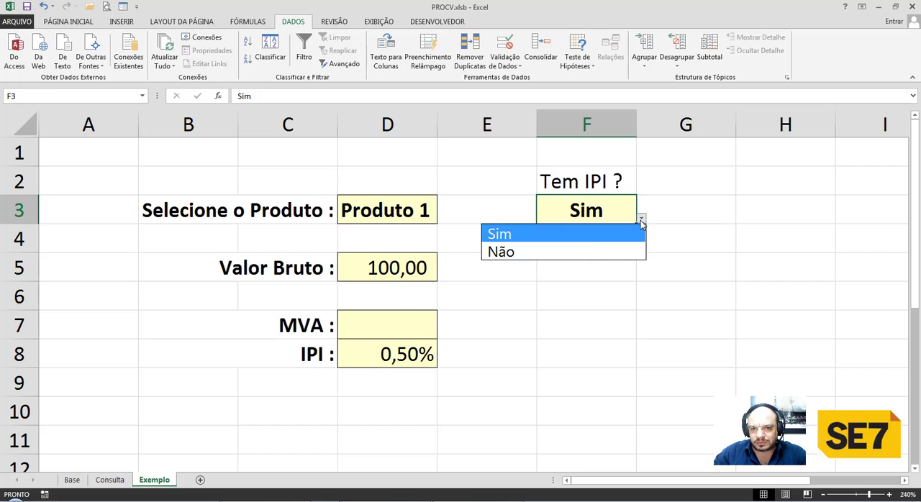
{"action": "left_click", "coordinate": [569, 232]}
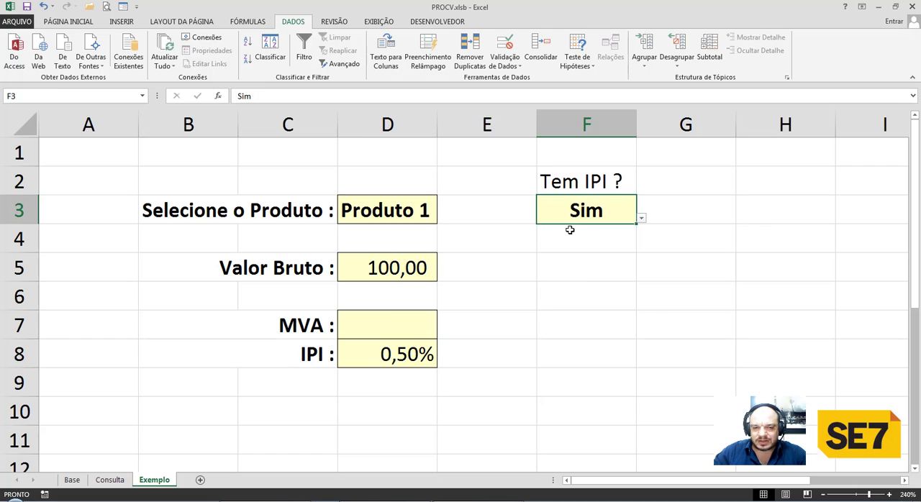
Wrap the IPI lookup in D8 in a condition: =SE(F3="Sim";PROCV($D$3;BASE_DE_DADOS;6;FALSO);0).
{"action": "left_click", "coordinate": [393, 353]}
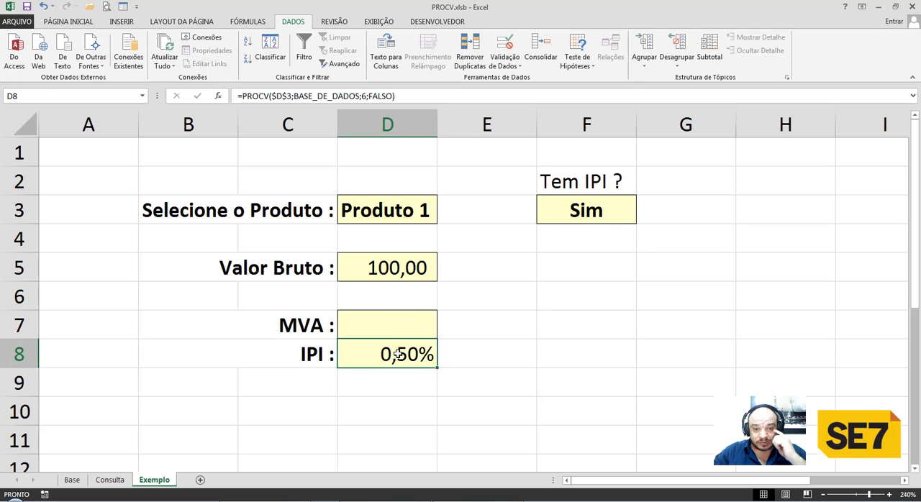
{"action": "double_click", "coordinate": [397, 356]}
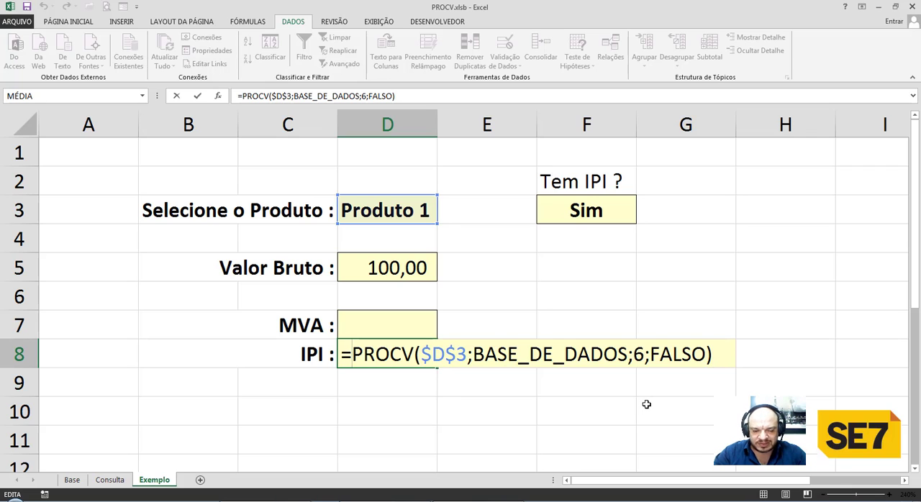
{"action": "type", "text": "SE("}
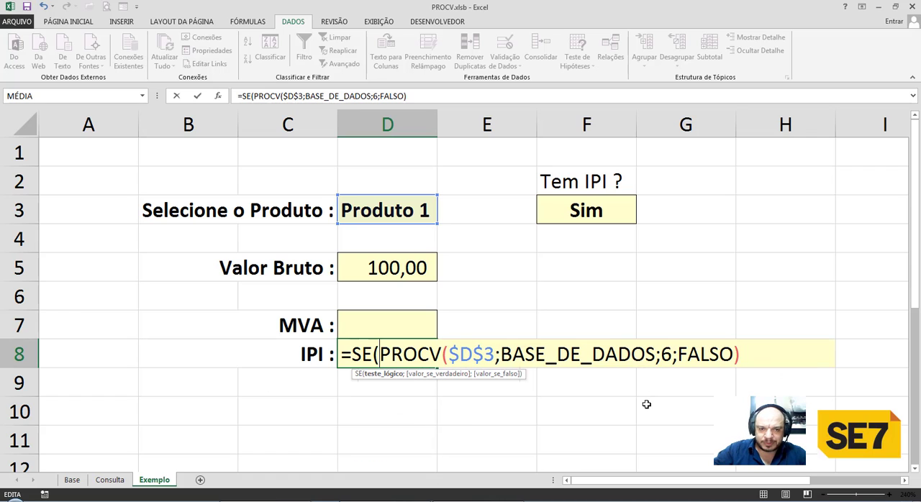
{"action": "left_click", "coordinate": [589, 209]}
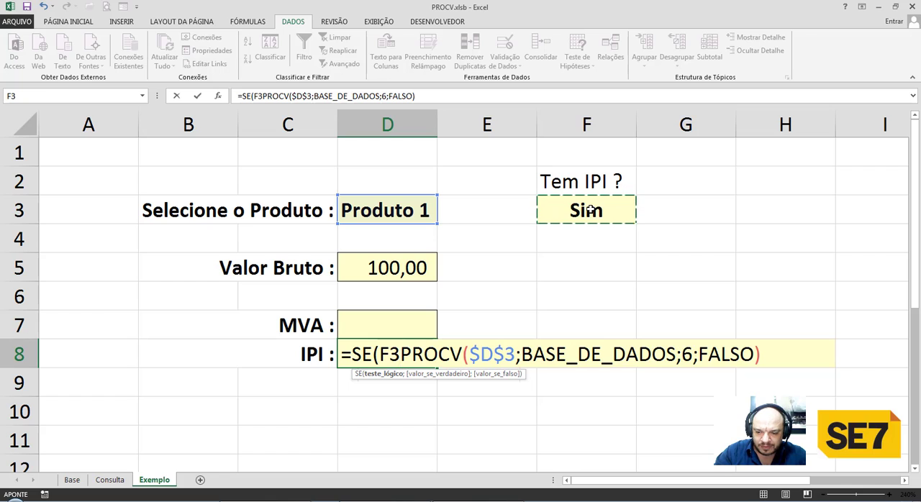
{"action": "type", "text": "=\""}
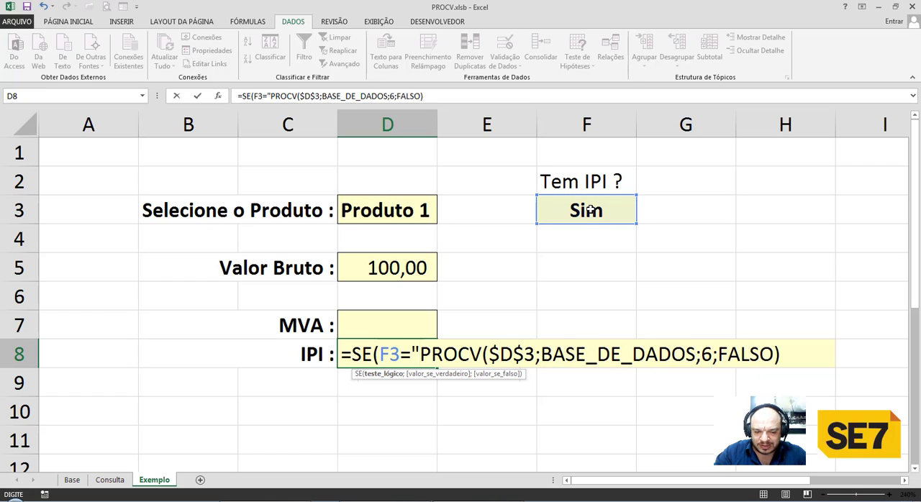
{"action": "type", "text": "Sim\""}
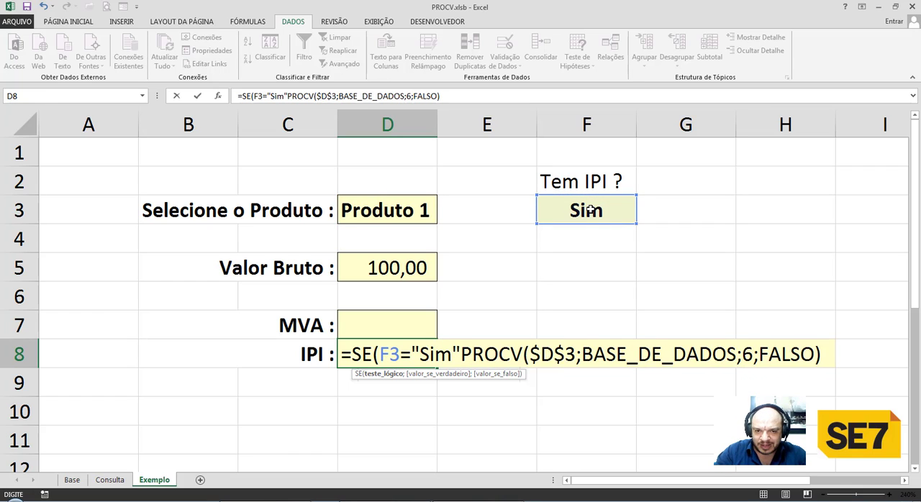
{"action": "type", "text": ";"}
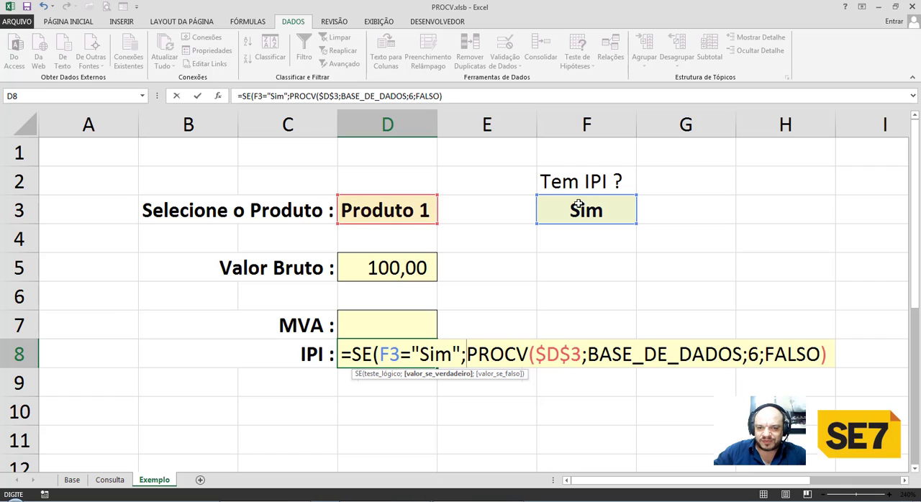
{"action": "left_click", "coordinate": [835, 353]}
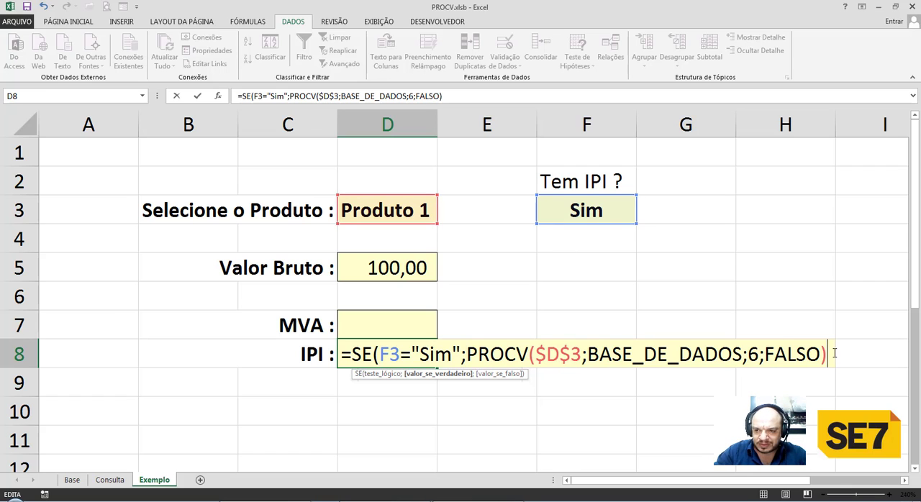
{"action": "type", "text": ";0"}
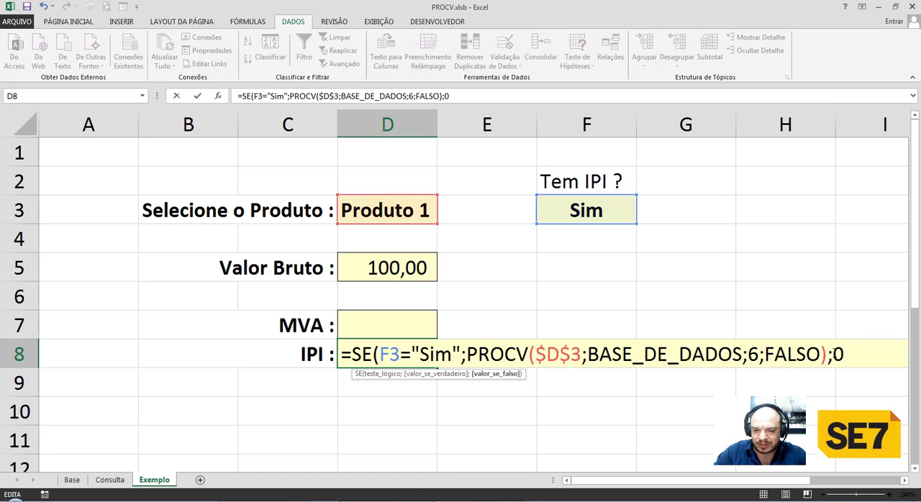
{"action": "type", "text": ")"}
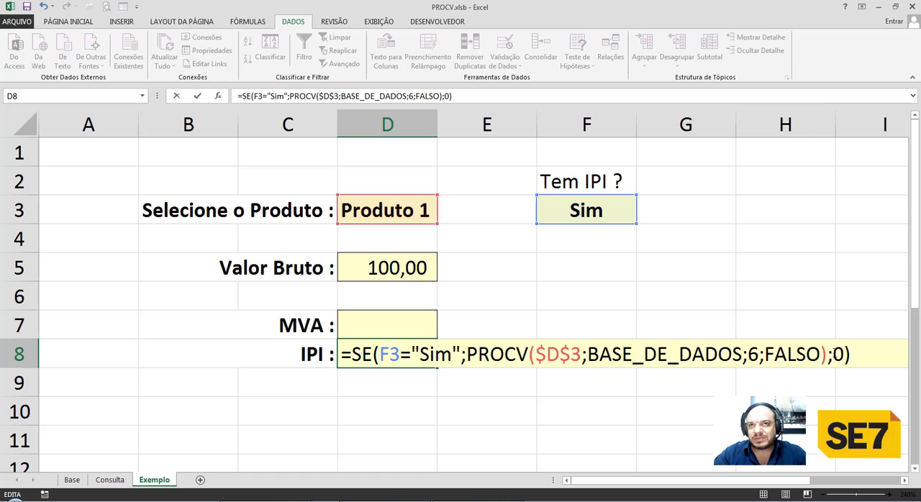
{"action": "key", "text": "Return"}
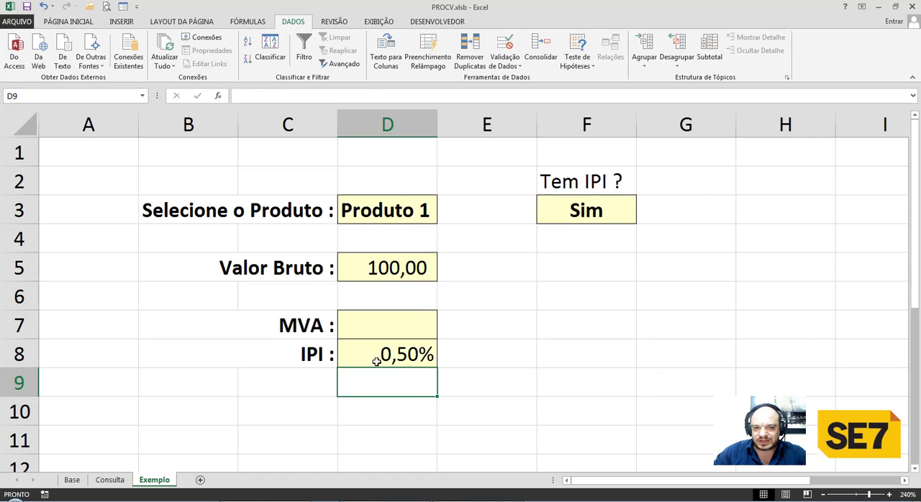
Set the Tem IPI dropdown in F3 to Não to test the conditional IPI formula.
{"action": "left_click", "coordinate": [585, 214]}
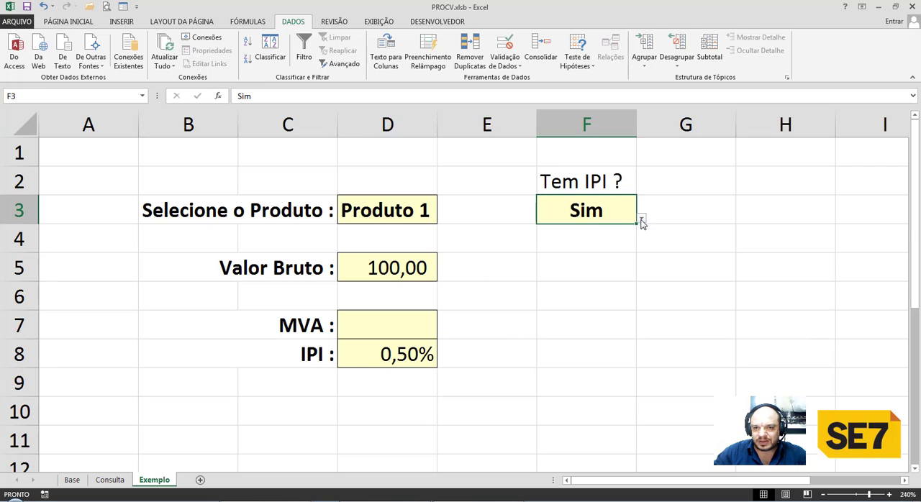
{"action": "left_click", "coordinate": [641, 218]}
{"action": "left_click", "coordinate": [587, 247]}
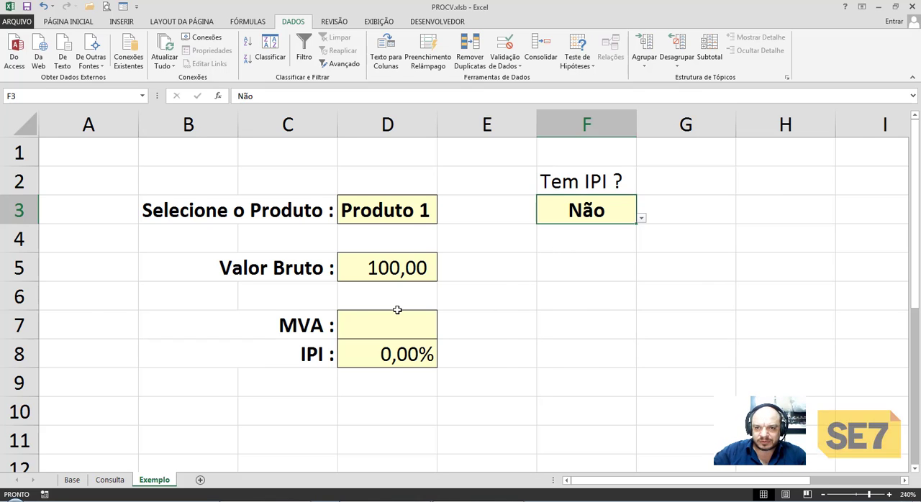
Examine the Impostos block and the Tipo dropdown options on the Consulta sheet, keeping Importado selected.
{"action": "key", "text": "ctrl+Page_Up"}
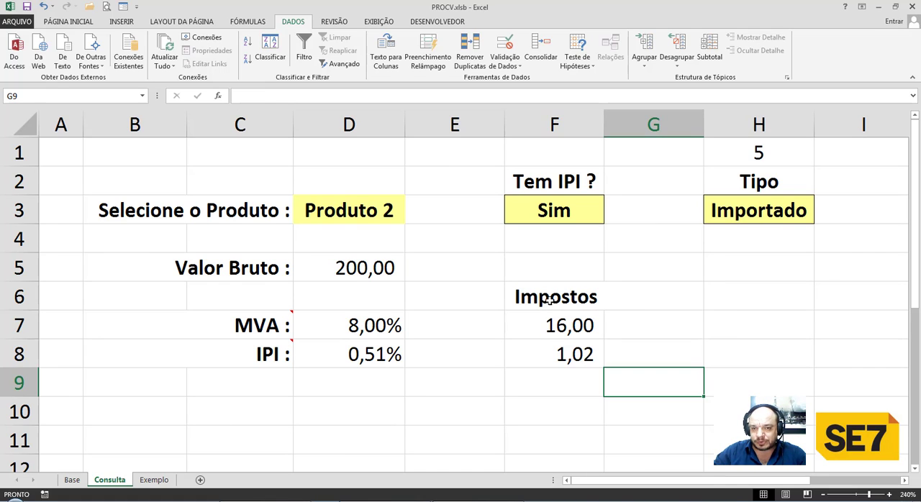
{"action": "left_click_drag", "start_coordinate": [549, 302], "coordinate": [549, 355]}
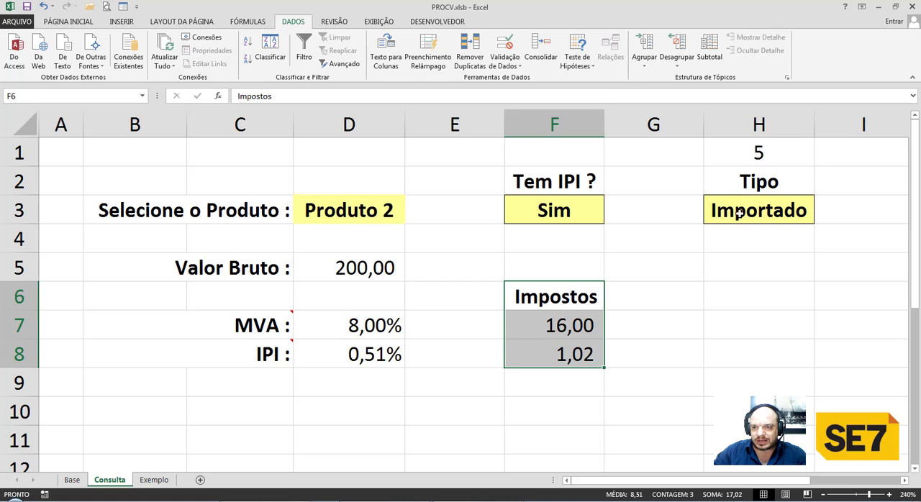
{"action": "left_click", "coordinate": [748, 215]}
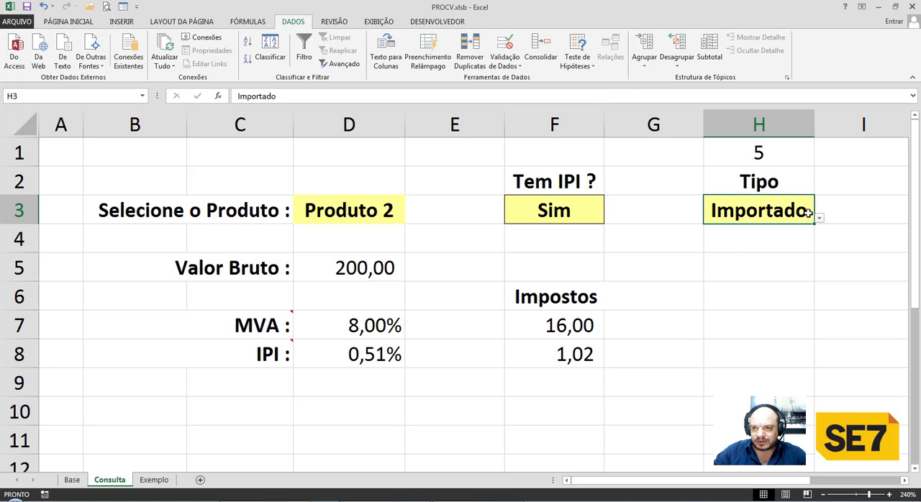
{"action": "left_click", "coordinate": [819, 221]}
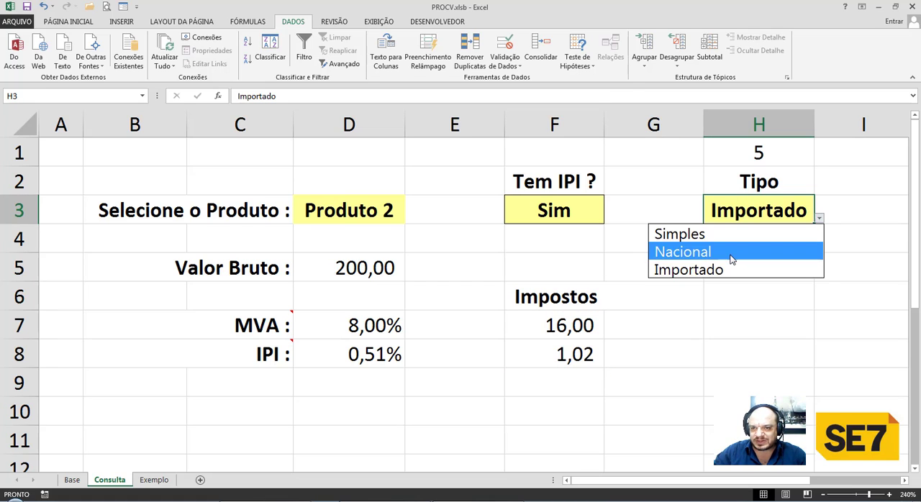
{"action": "left_click", "coordinate": [728, 271]}
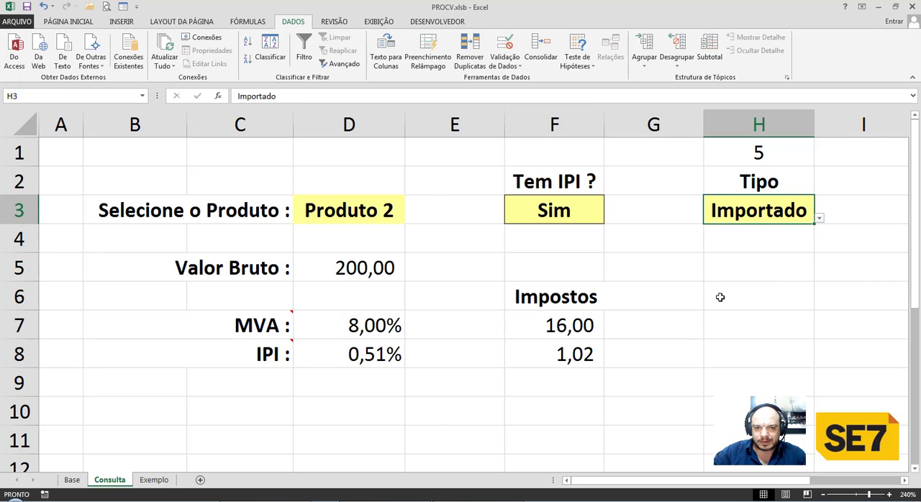
Enter the label Tipo in H2 on the Exemplo sheet.
{"action": "key", "text": "ctrl+Page_Down"}
{"action": "left_click", "coordinate": [751, 180]}
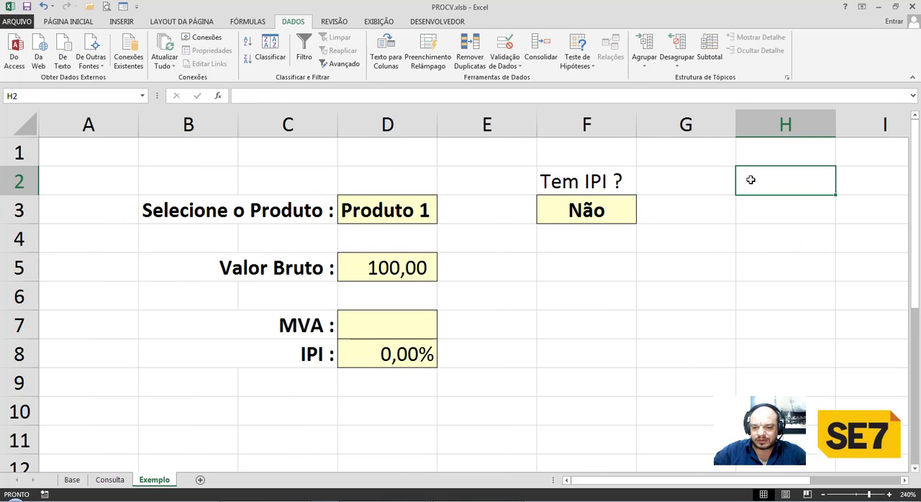
{"action": "type", "text": "Tipo"}
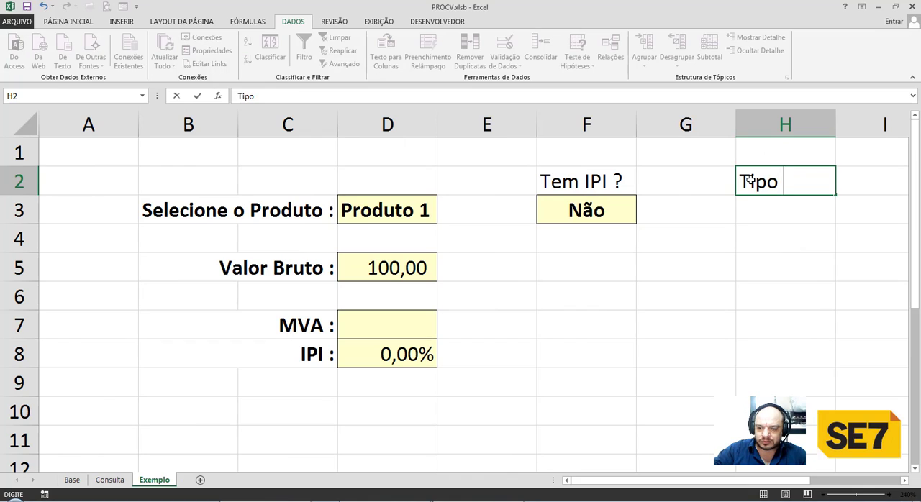
{"action": "key", "text": "Return"}
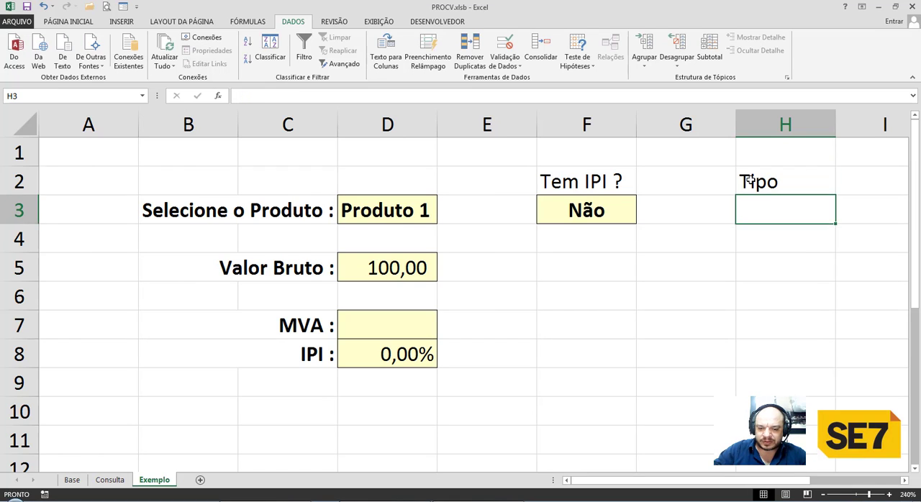
Make the Tipo and Tem IPI ? labels in H2 and F2 bold and centre the Tipo label.
{"action": "left_click", "coordinate": [750, 180]}
{"action": "key", "text": "ctrl+n"}
{"action": "key", "text": "Left"}
{"action": "key", "text": "Left"}
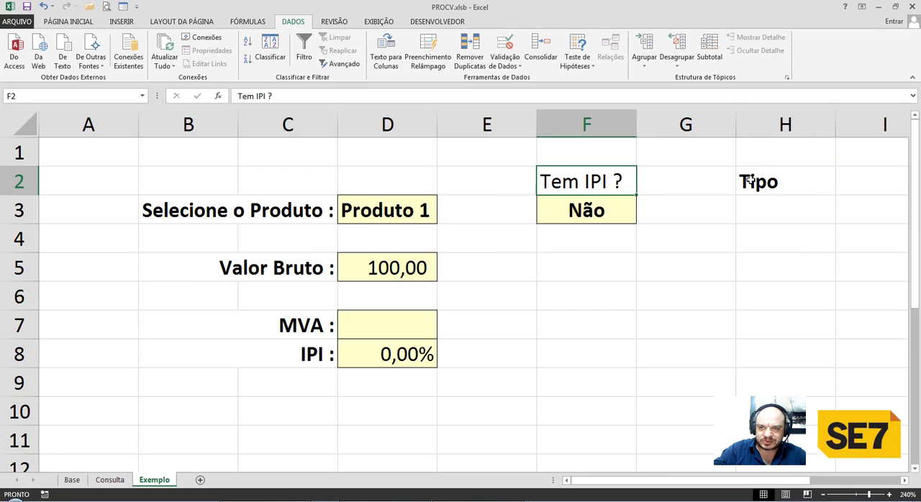
{"action": "key", "text": "ctrl+n"}
{"action": "left_click", "coordinate": [750, 179]}
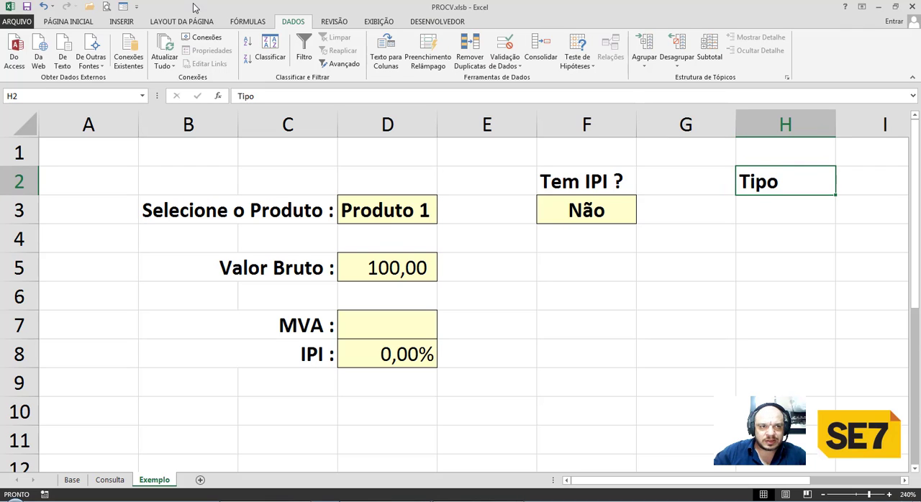
{"action": "left_click", "coordinate": [86, 22]}
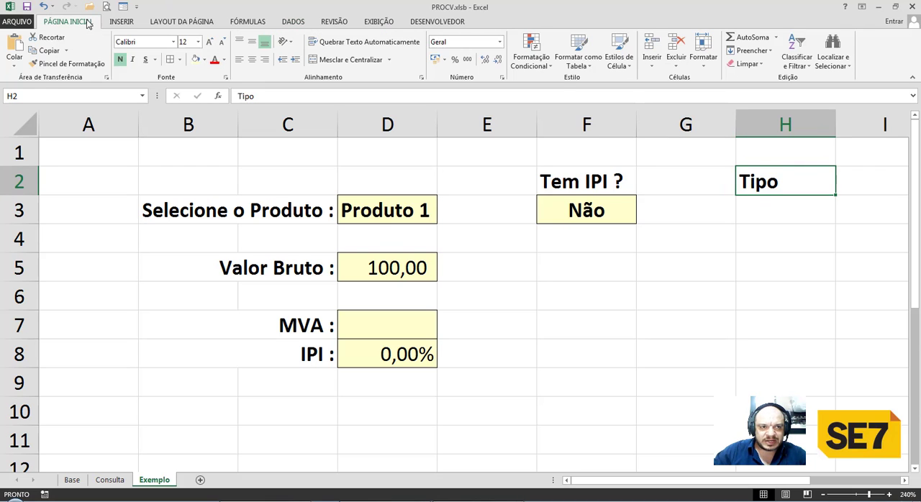
{"action": "left_click", "coordinate": [252, 60]}
Format H3 as an input cell with light yellow fill, thin border, bold text and centred alignment, and widen column H slightly.
{"action": "left_click", "coordinate": [751, 210]}
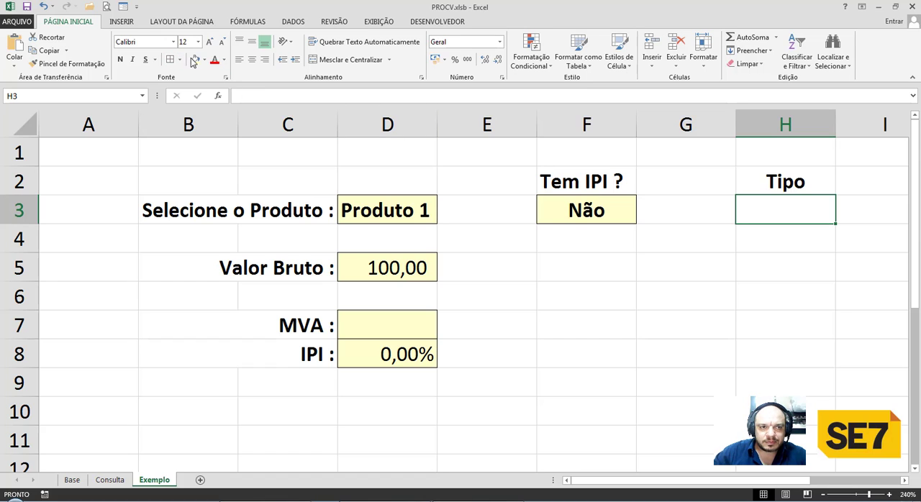
{"action": "left_click", "coordinate": [120, 59]}
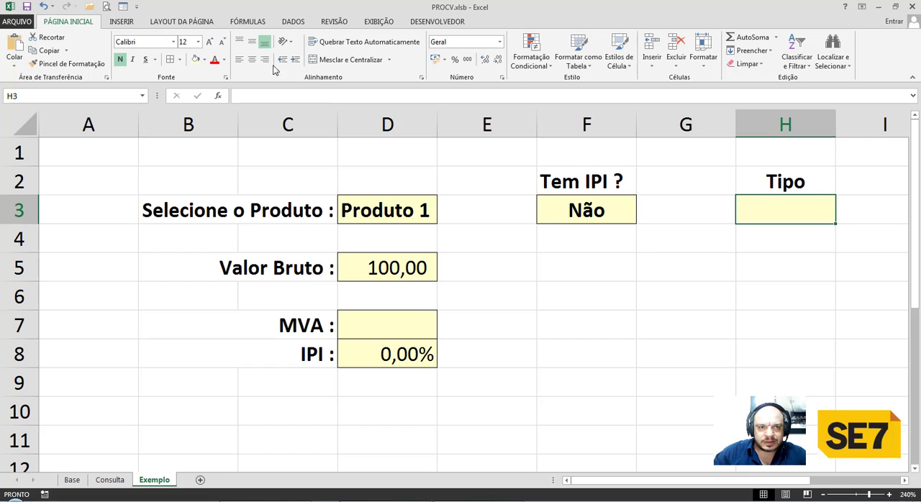
{"action": "left_click", "coordinate": [252, 59]}
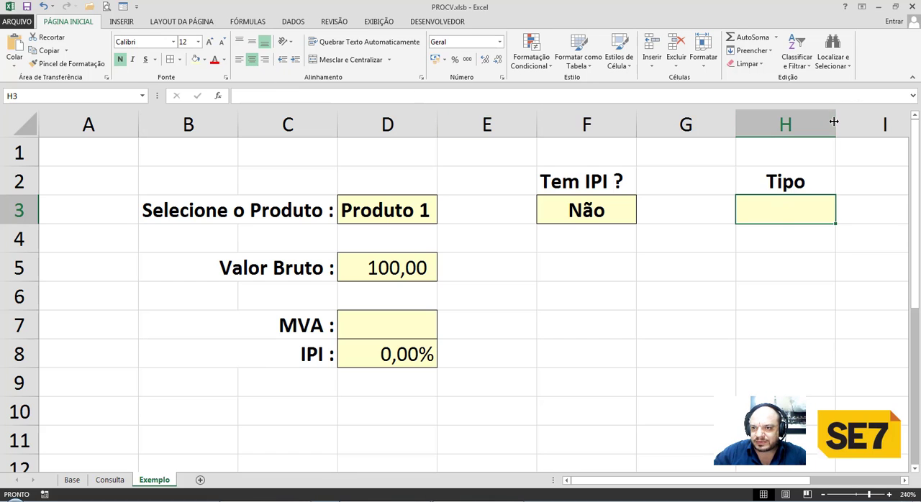
{"action": "left_click_drag", "start_coordinate": [834, 122], "coordinate": [847, 121]}
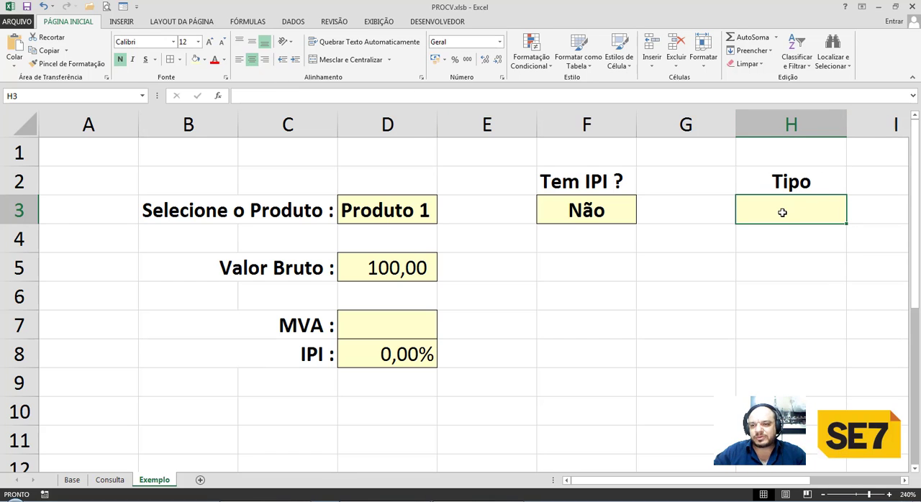
Add list validation to H3 with the source =Base!$I$4:$I$6 and choose Simples as the Tipo.
{"action": "left_click", "coordinate": [293, 22]}
{"action": "left_click", "coordinate": [504, 47]}
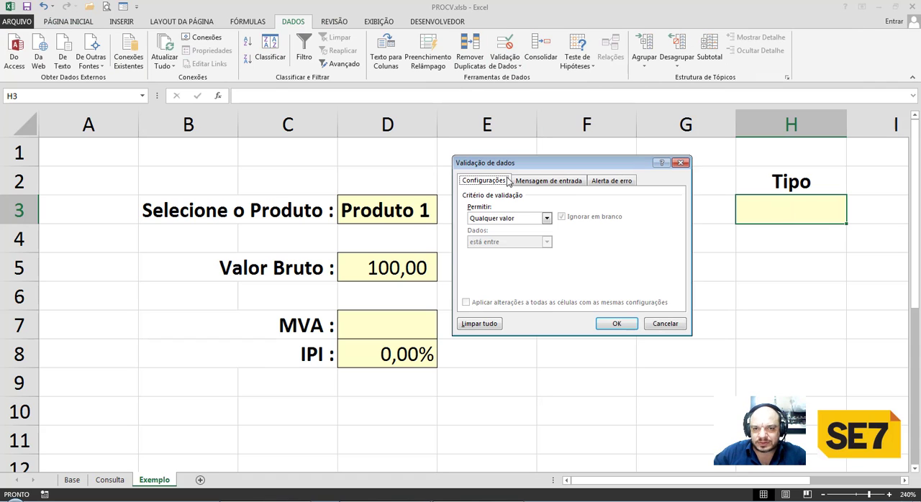
{"action": "left_click", "coordinate": [509, 218]}
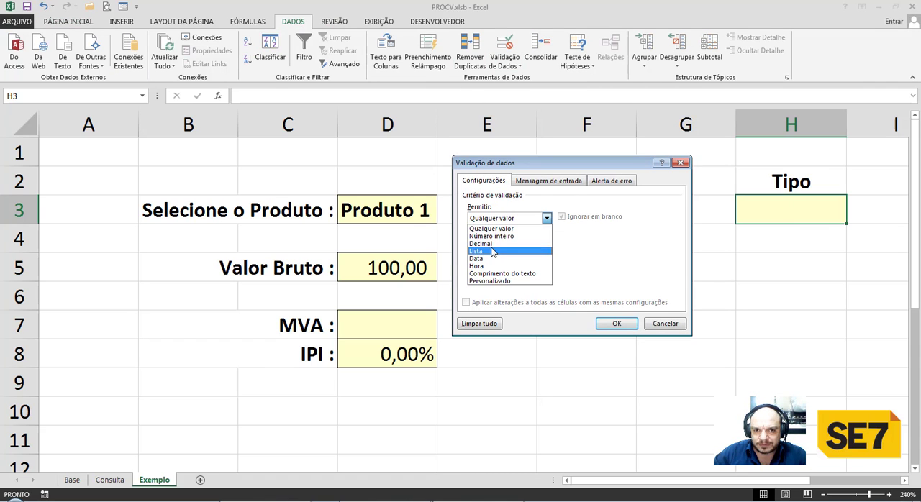
{"action": "left_click", "coordinate": [493, 251]}
{"action": "left_click", "coordinate": [494, 264]}
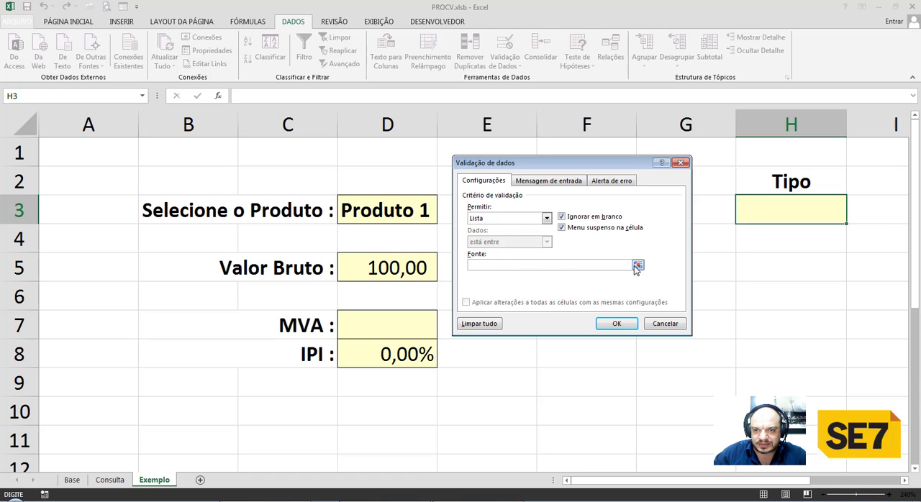
{"action": "left_click", "coordinate": [637, 265]}
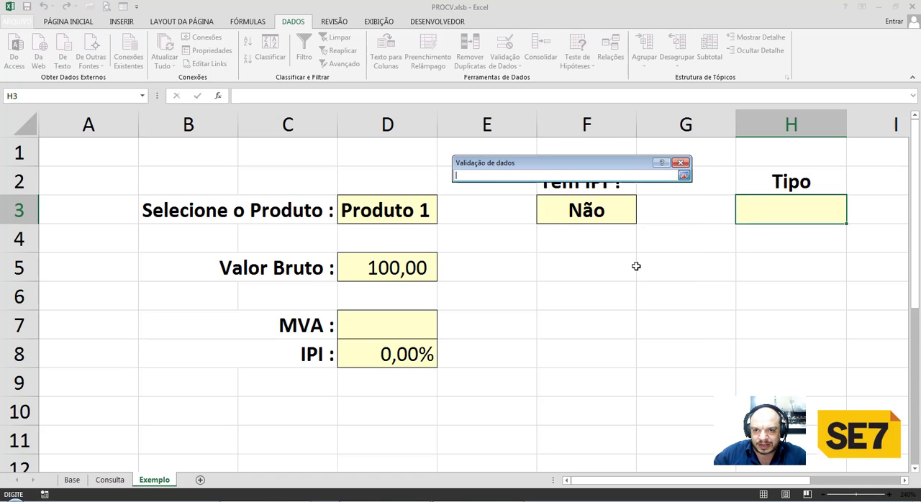
{"action": "left_click", "coordinate": [73, 479]}
{"action": "left_click_drag", "start_coordinate": [716, 223], "coordinate": [718, 272]}
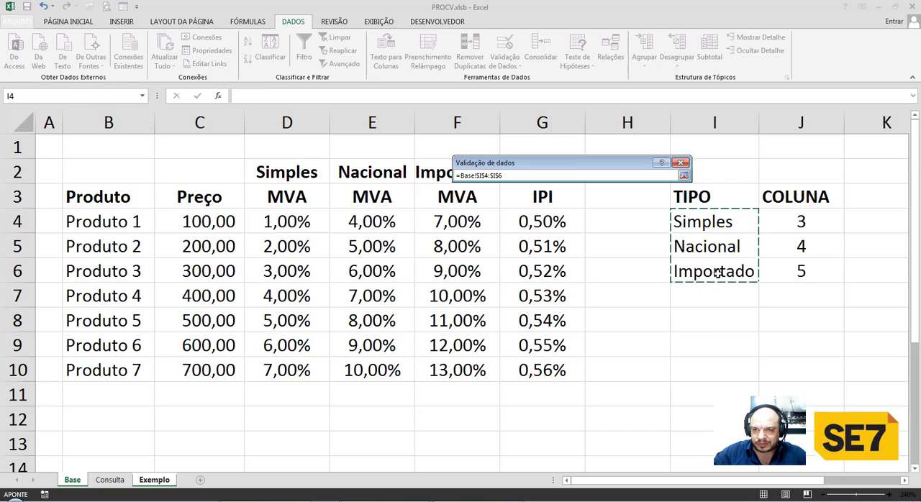
{"action": "key", "text": "Return"}
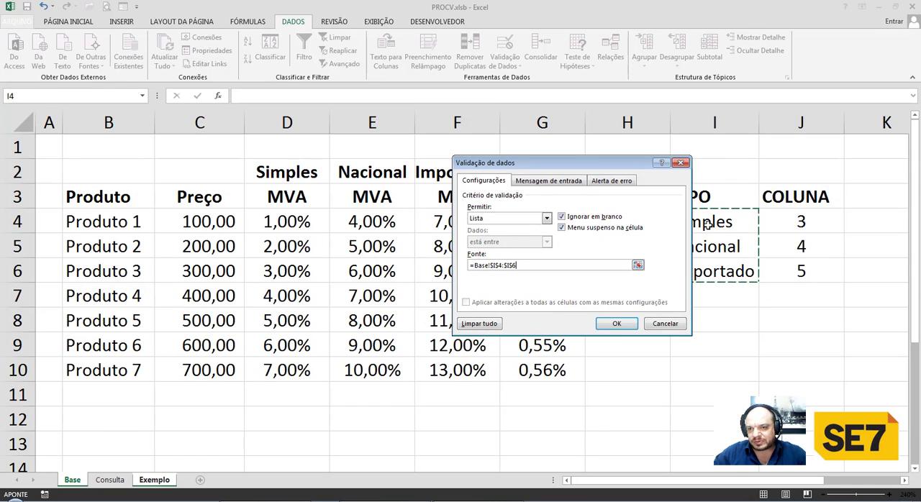
{"action": "left_click", "coordinate": [617, 324]}
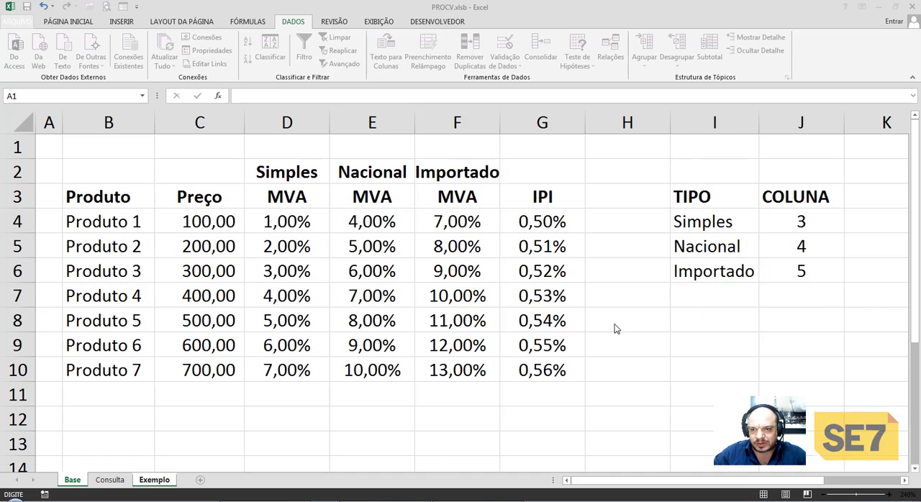
{"action": "left_click", "coordinate": [851, 219]}
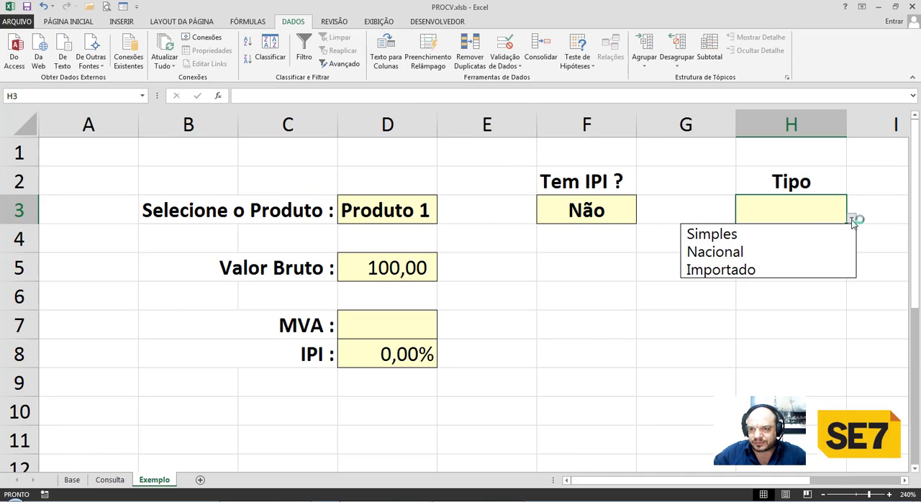
{"action": "left_click", "coordinate": [753, 240]}
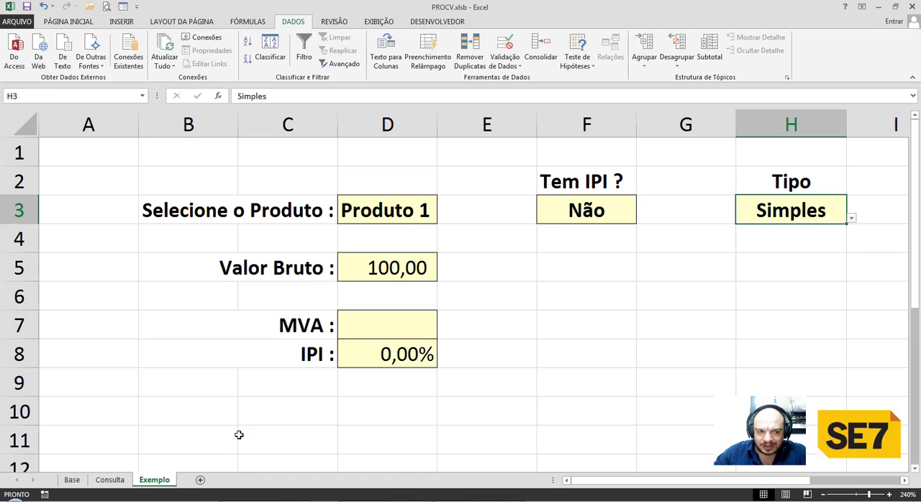
Examine the Simples, Nacional and Importado MVA columns, the BASE_DE_DADOS range and the Base_Tipo range of types and column numbers on the Base sheet.
{"action": "left_click", "coordinate": [72, 481]}
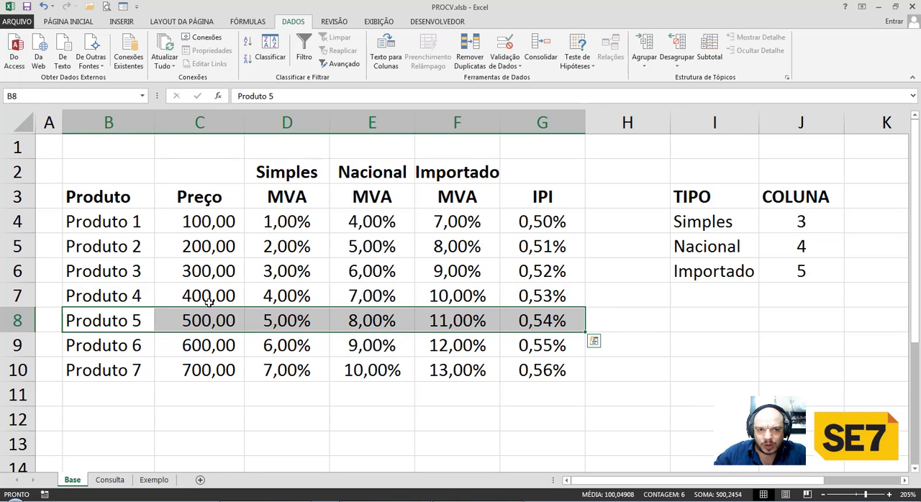
{"action": "left_click_drag", "start_coordinate": [273, 202], "coordinate": [274, 370]}
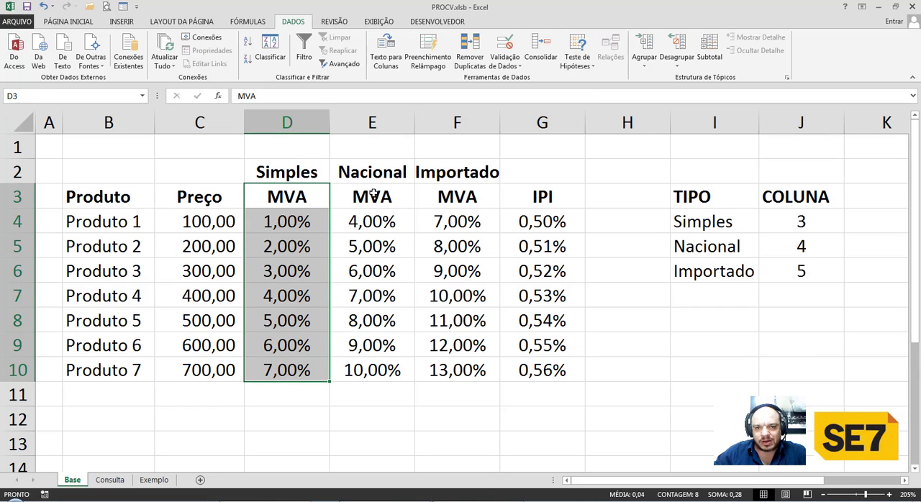
{"action": "left_click_drag", "start_coordinate": [369, 196], "coordinate": [372, 368]}
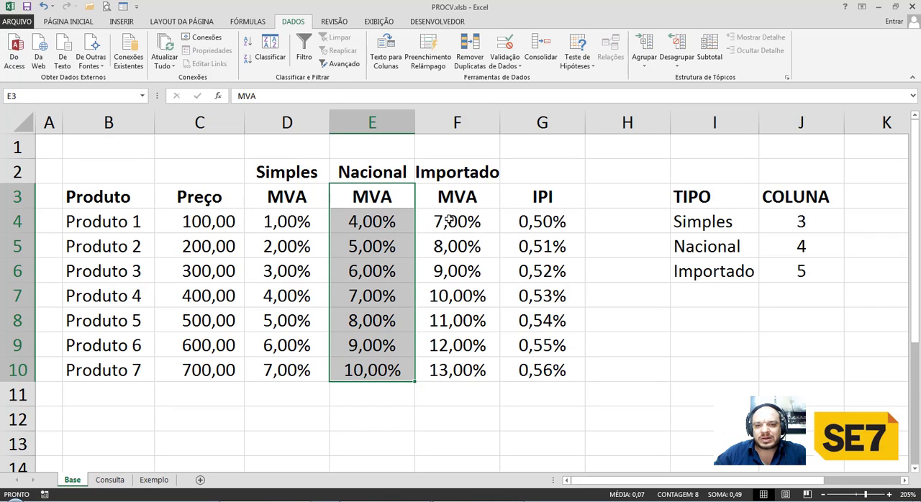
{"action": "left_click_drag", "start_coordinate": [458, 195], "coordinate": [454, 365]}
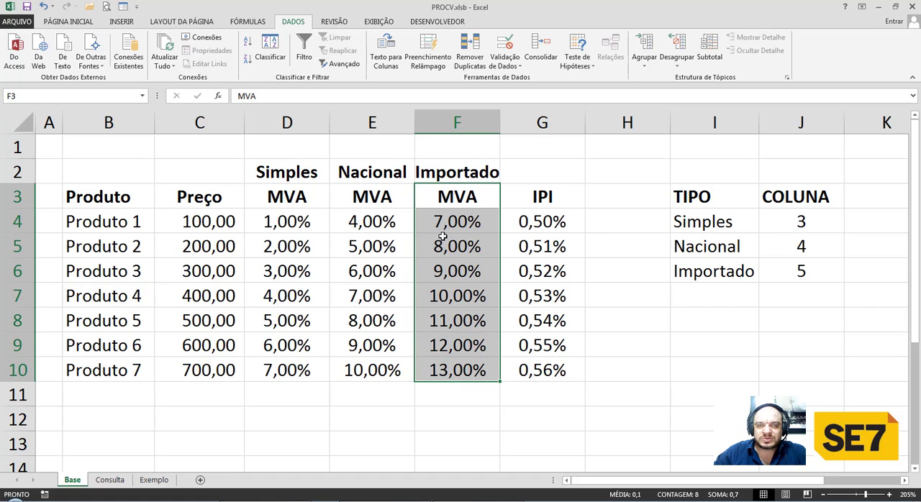
{"action": "left_click_drag", "start_coordinate": [137, 223], "coordinate": [555, 367]}
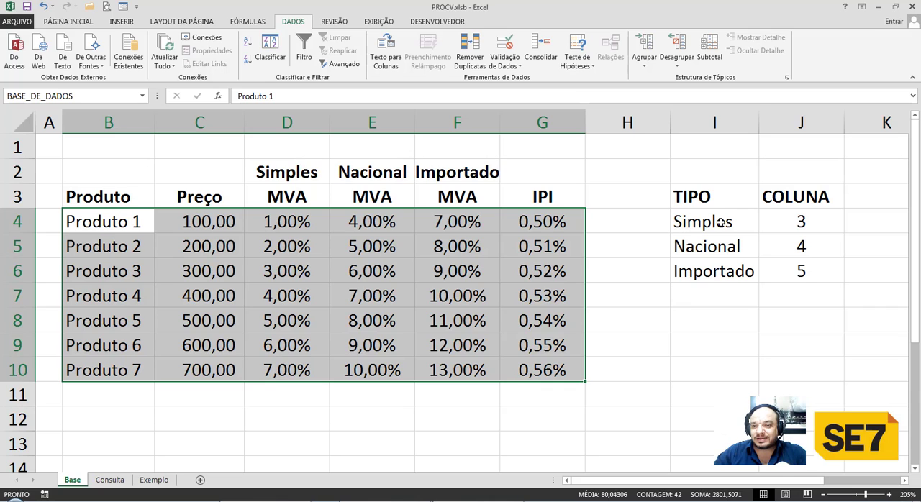
{"action": "left_click", "coordinate": [719, 222]}
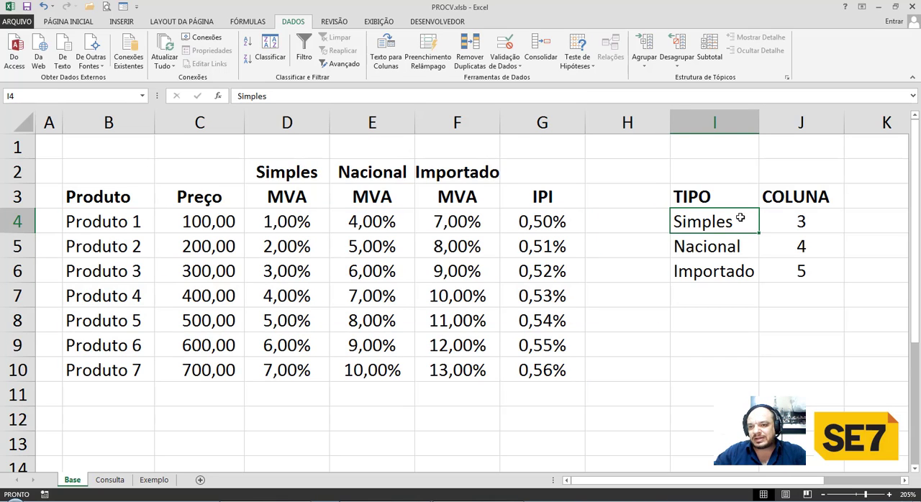
{"action": "left_click", "coordinate": [788, 221]}
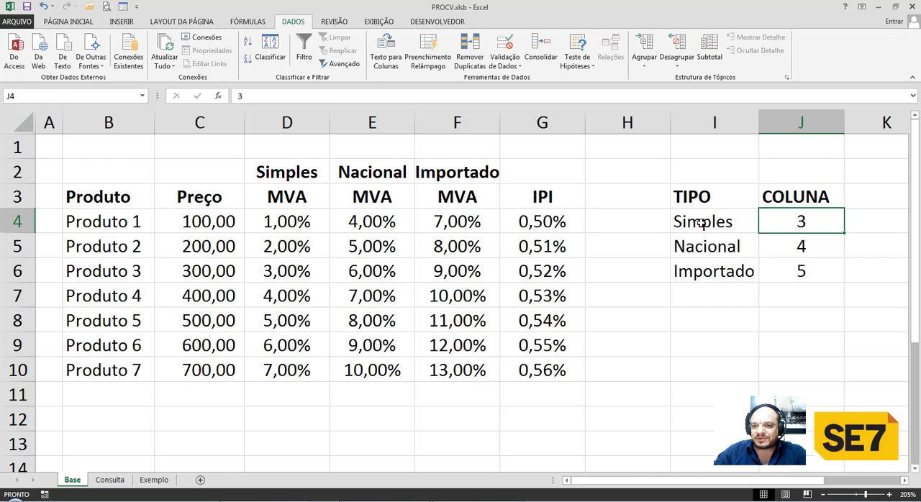
{"action": "left_click_drag", "start_coordinate": [702, 223], "coordinate": [765, 271]}
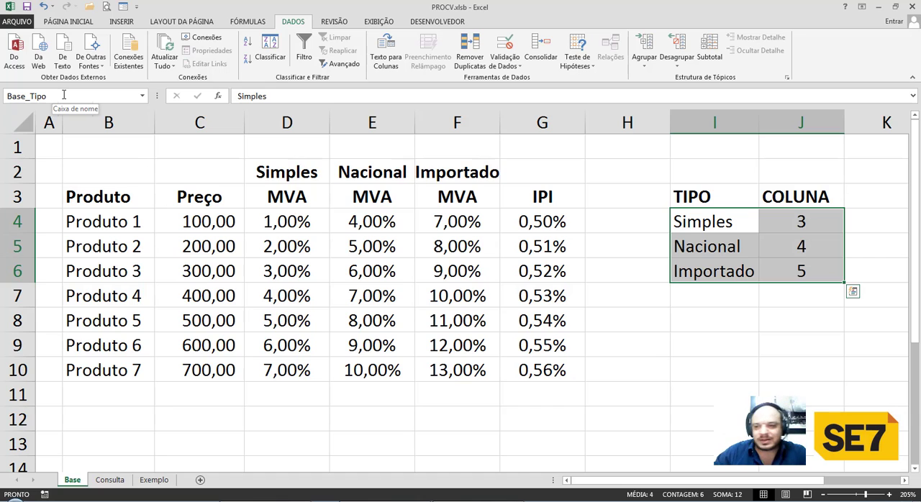
{"action": "left_click", "coordinate": [678, 197]}
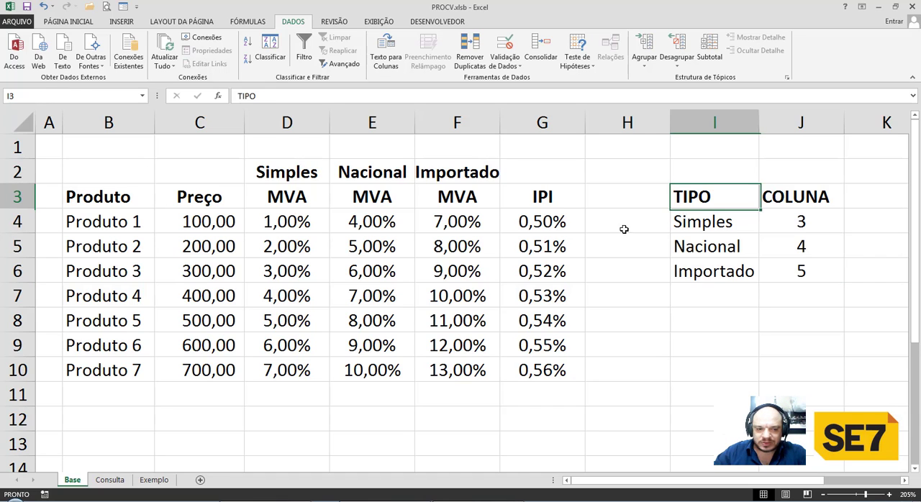
Enter =PROCV(H3;Base_Tipo;2;FALSO) in A8 of the Exemplo sheet and centre the cell.
{"action": "left_click", "coordinate": [153, 481]}
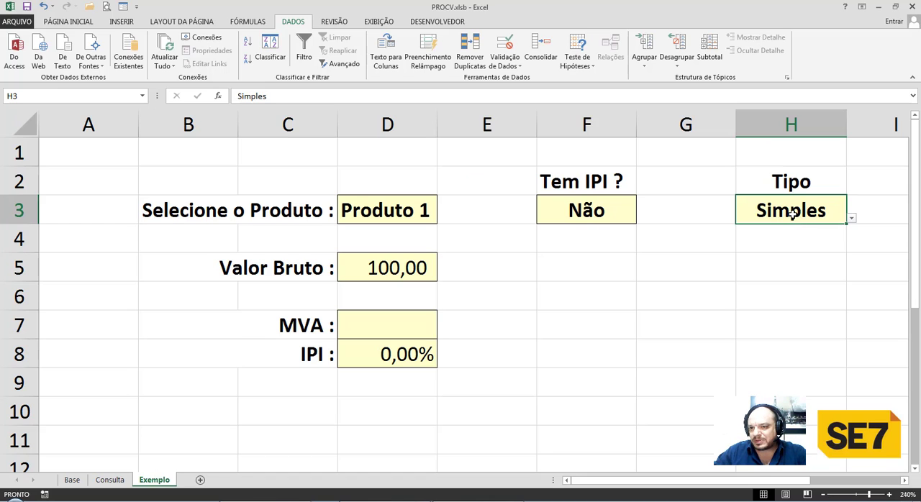
{"action": "left_click", "coordinate": [792, 157]}
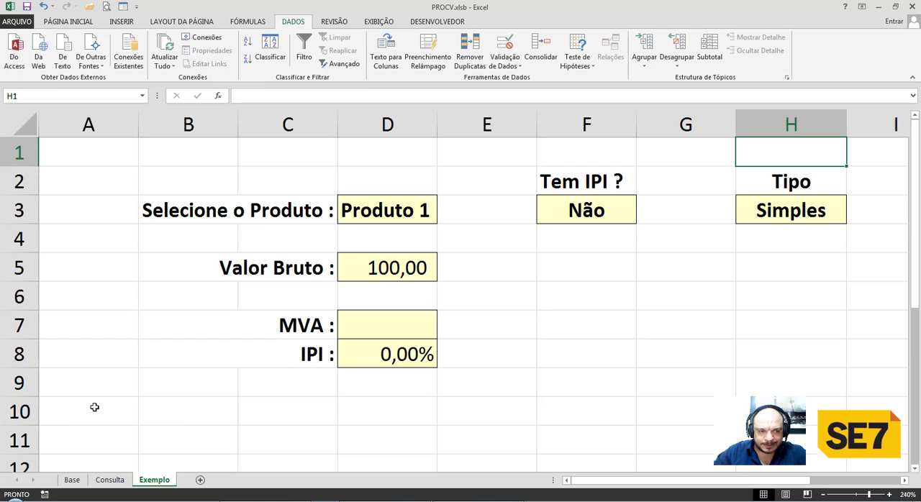
{"action": "left_click", "coordinate": [93, 364]}
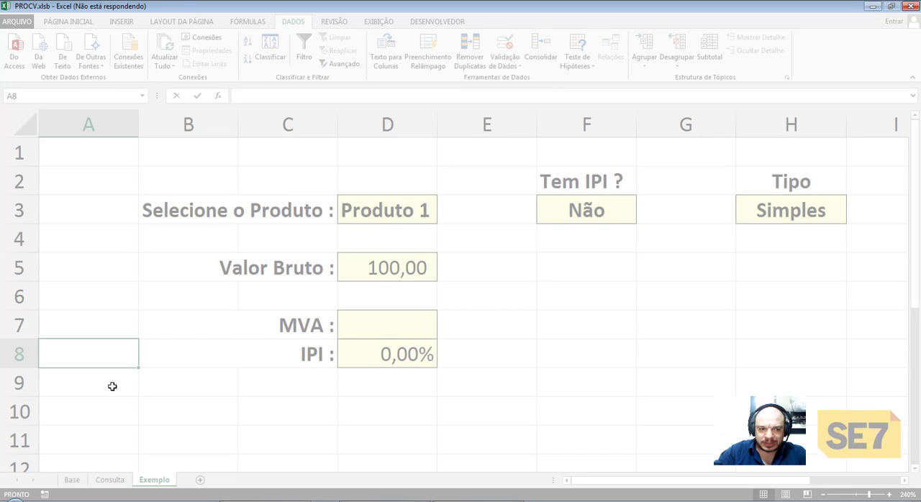
{"action": "type", "text": "=proc"}
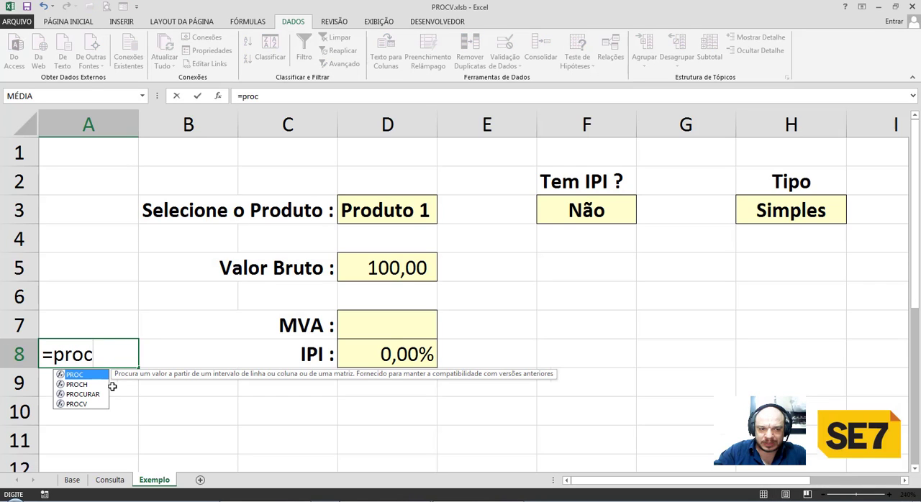
{"action": "type", "text": "v"}
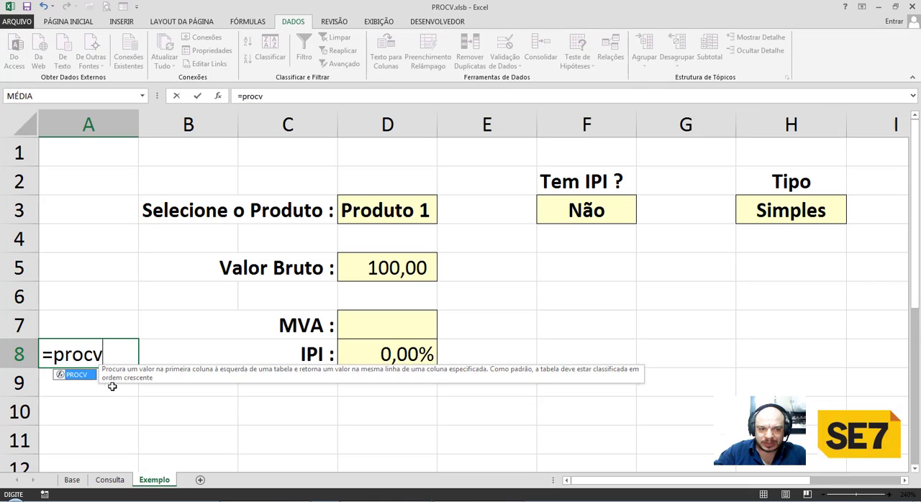
{"action": "key", "text": "Tab"}
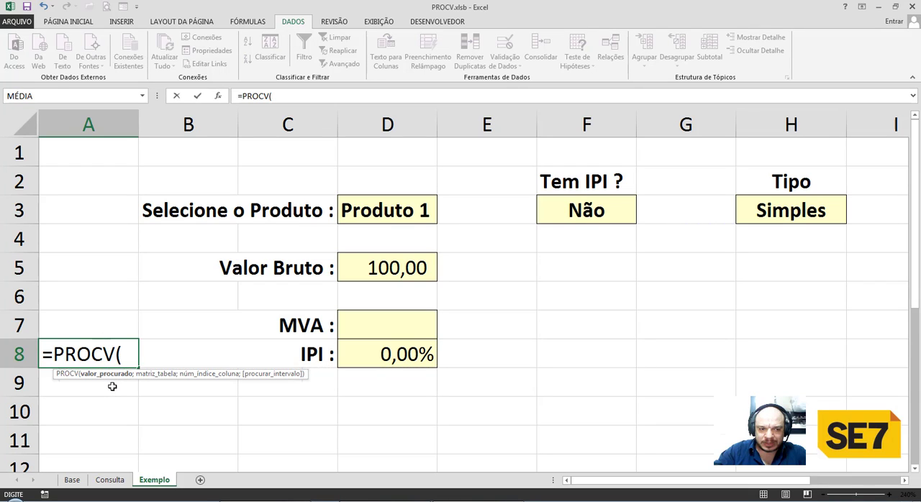
{"action": "left_click", "coordinate": [768, 209]}
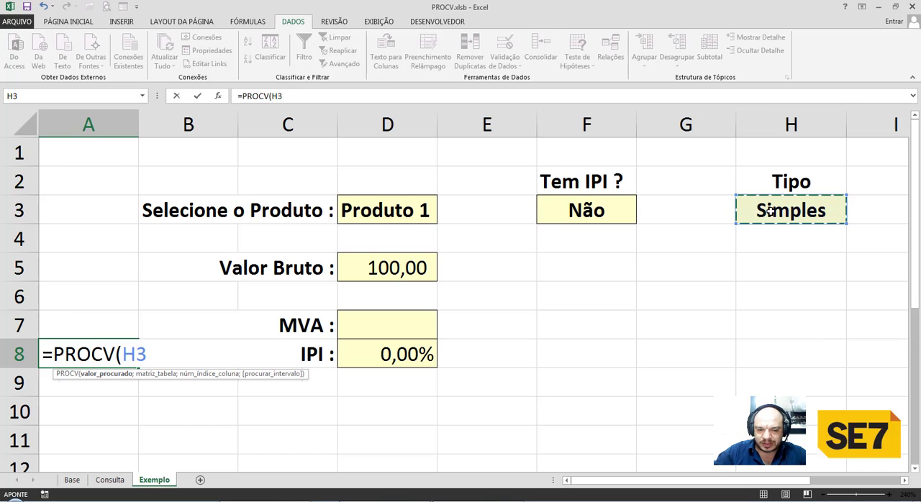
{"action": "type", "text": ";"}
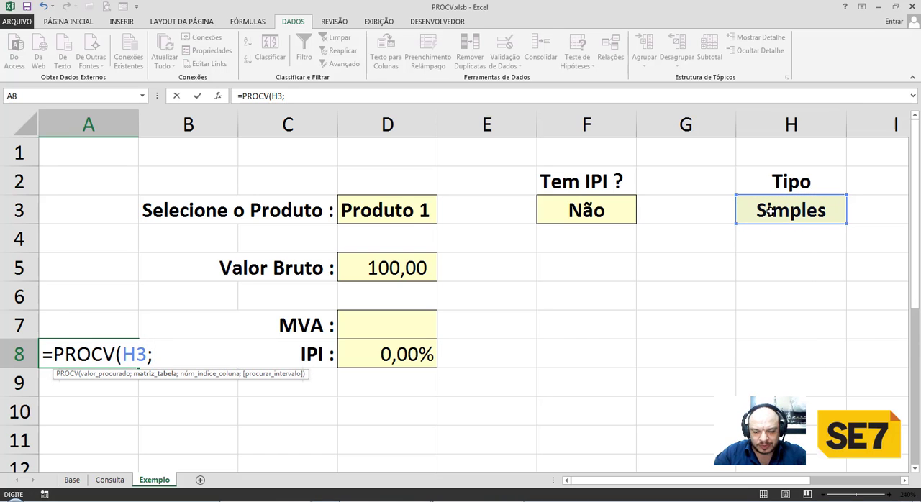
{"action": "type", "text": "base"}
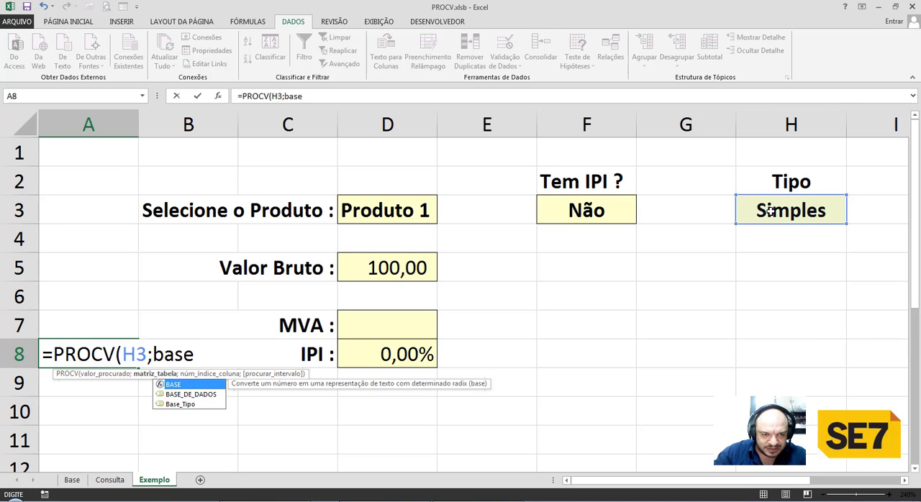
{"action": "key", "text": "Down"}
{"action": "key", "text": "Down"}
{"action": "key", "text": "Tab"}
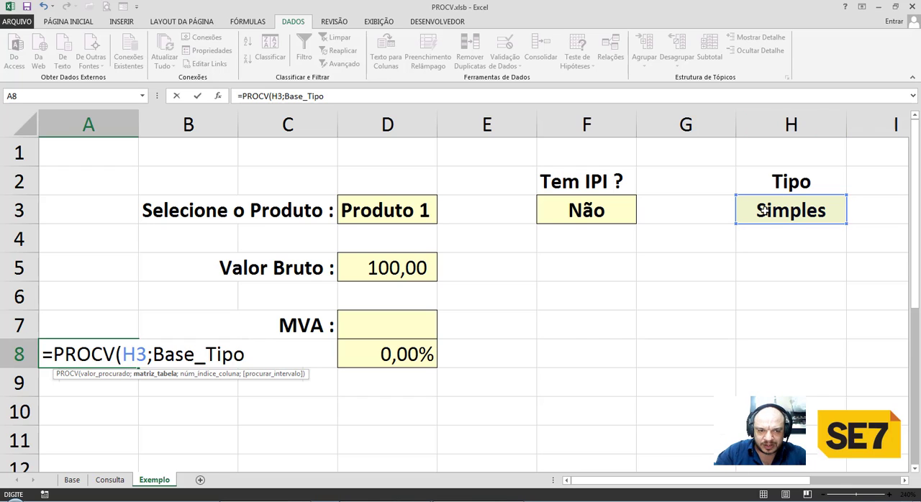
{"action": "type", "text": ";2"}
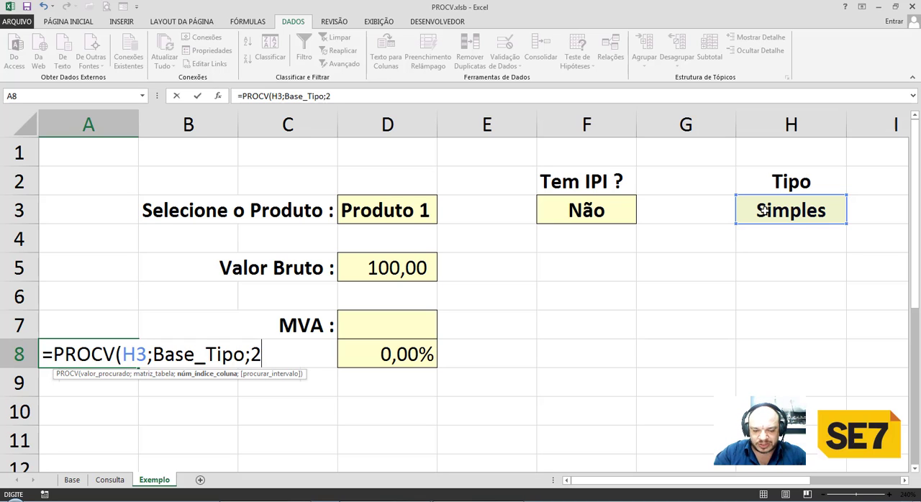
{"action": "type", "text": ";falso"}
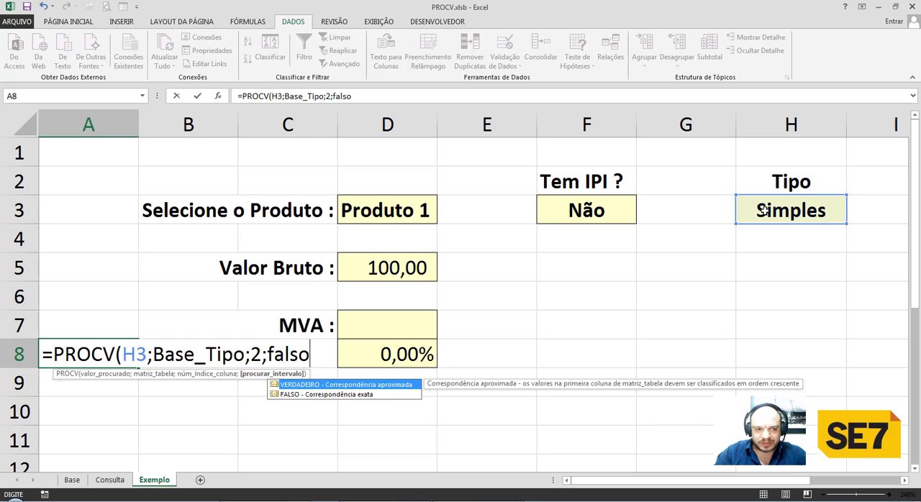
{"action": "key", "text": "Return"}
{"action": "key", "text": "Up"}
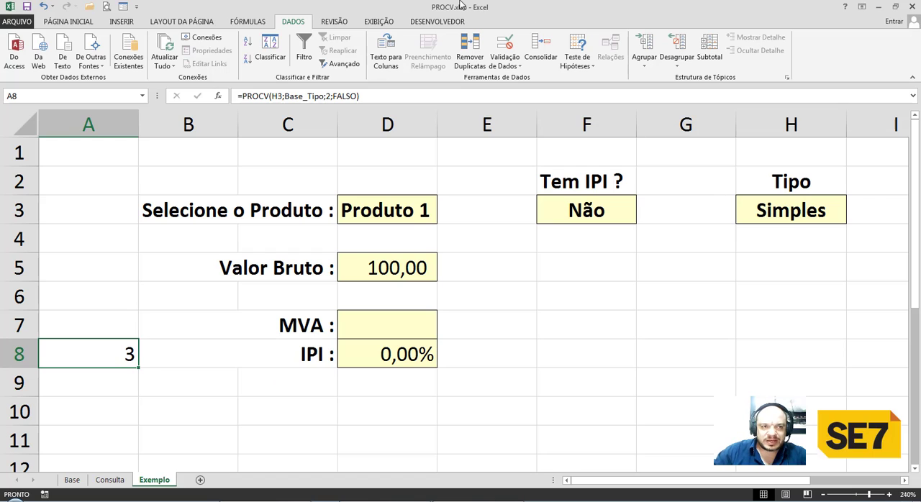
{"action": "left_click", "coordinate": [68, 22]}
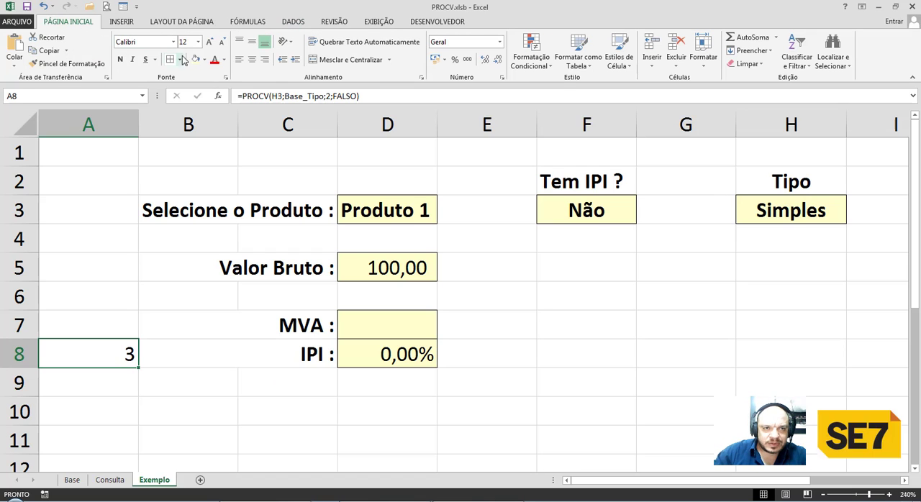
{"action": "left_click", "coordinate": [252, 59]}
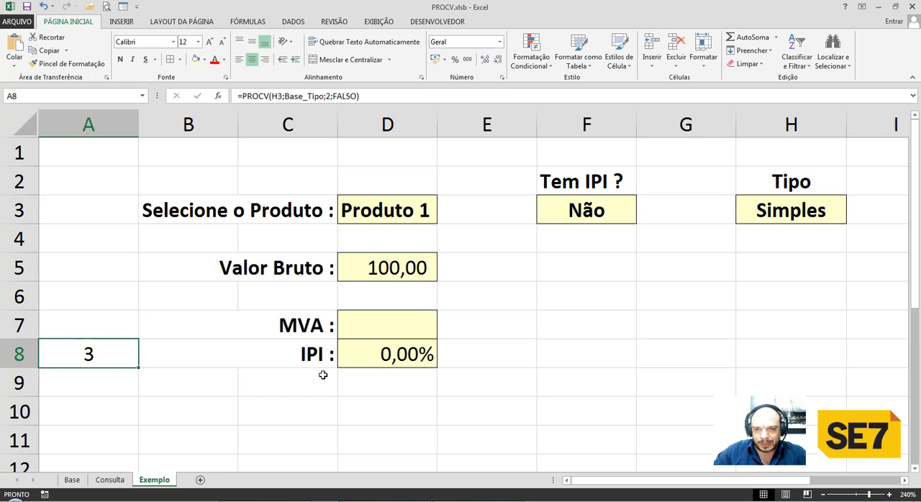
Set the Tipo in H3 to Nacional to test the column number lookup in A8.
{"action": "left_click", "coordinate": [786, 210]}
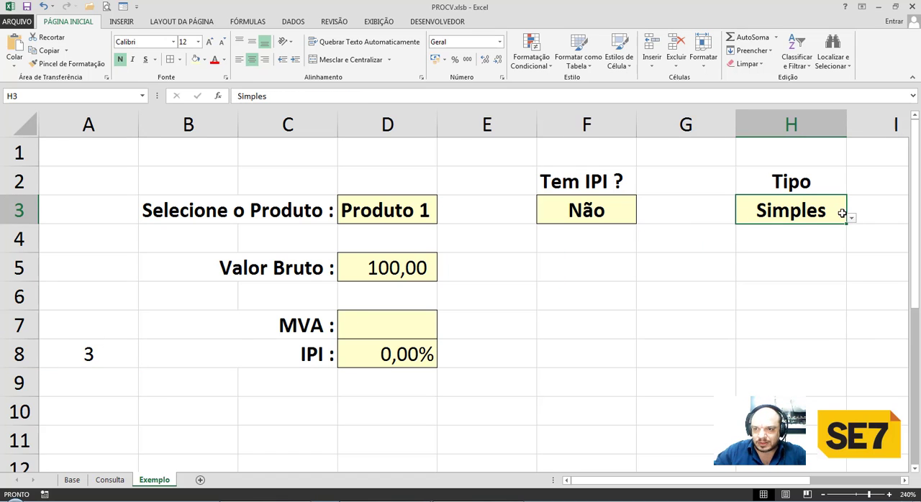
{"action": "left_click", "coordinate": [851, 218]}
{"action": "left_click", "coordinate": [797, 253]}
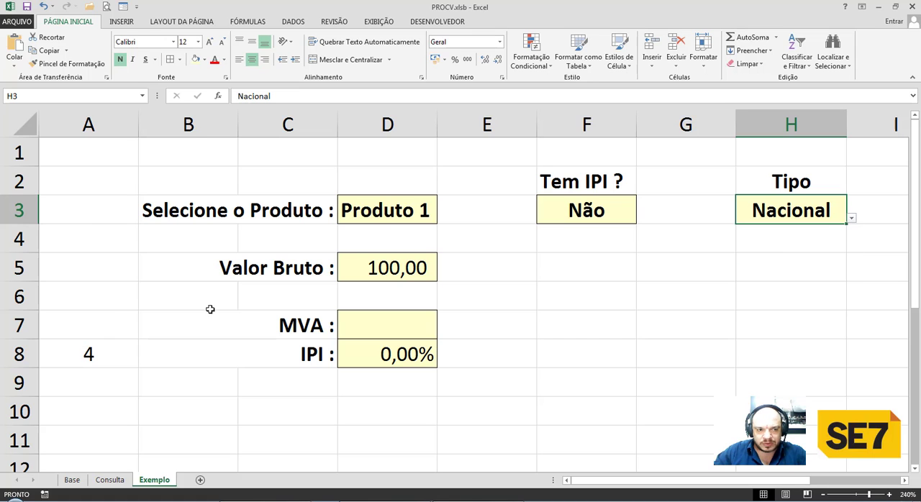
Test the column number lookup in A8 by setting the Tipo in H3 to Importado and back to Simples.
{"action": "left_click", "coordinate": [851, 219]}
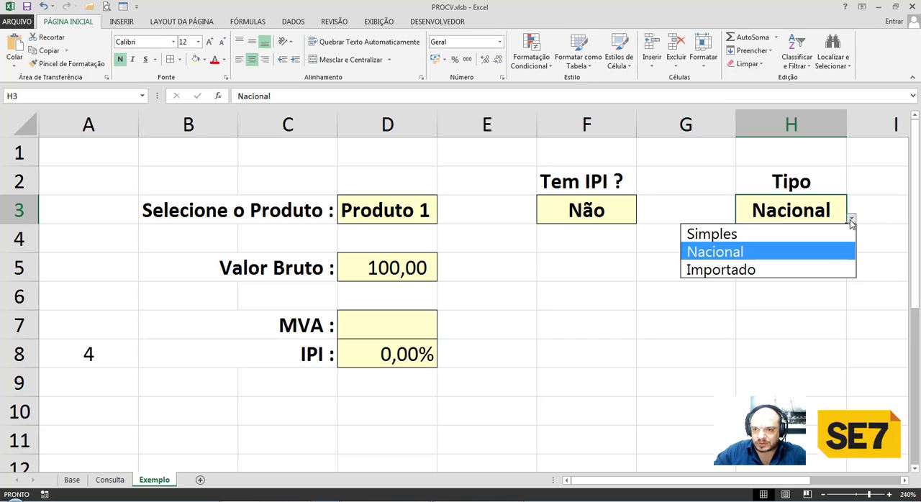
{"action": "left_click", "coordinate": [773, 269]}
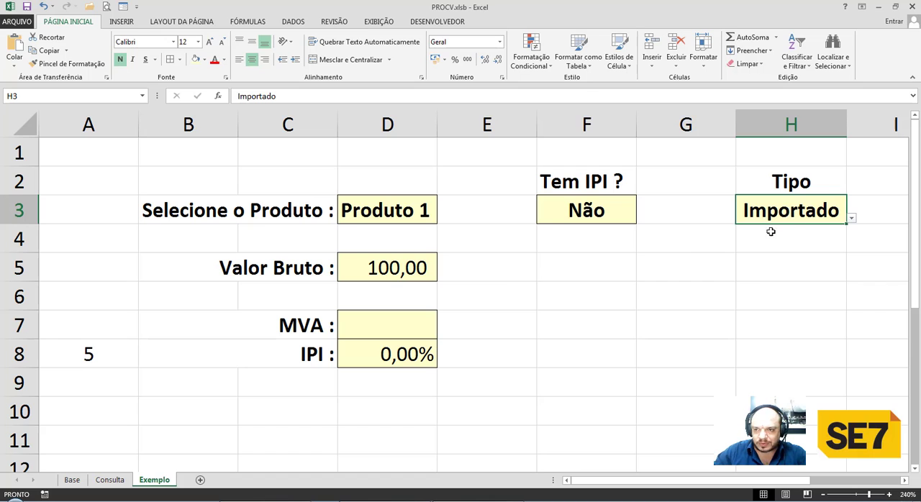
{"action": "left_click", "coordinate": [851, 219]}
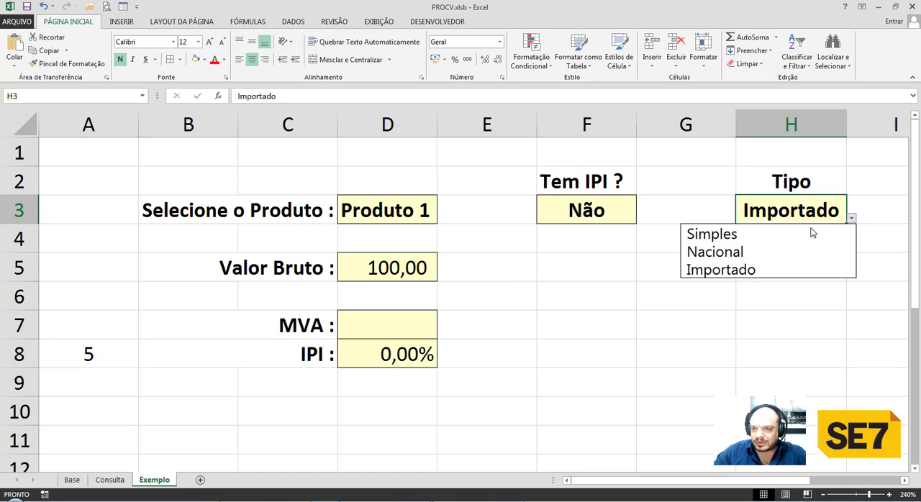
{"action": "left_click", "coordinate": [794, 237]}
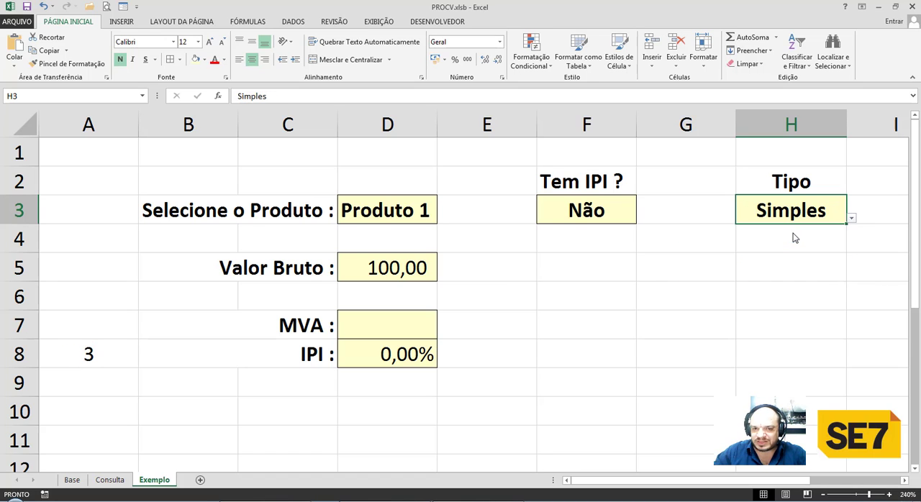
Compare the Simples MVA column's position within BASE_DE_DADOS with its column number in the Base_Tipo range on the Base sheet.
{"action": "left_click", "coordinate": [398, 326]}
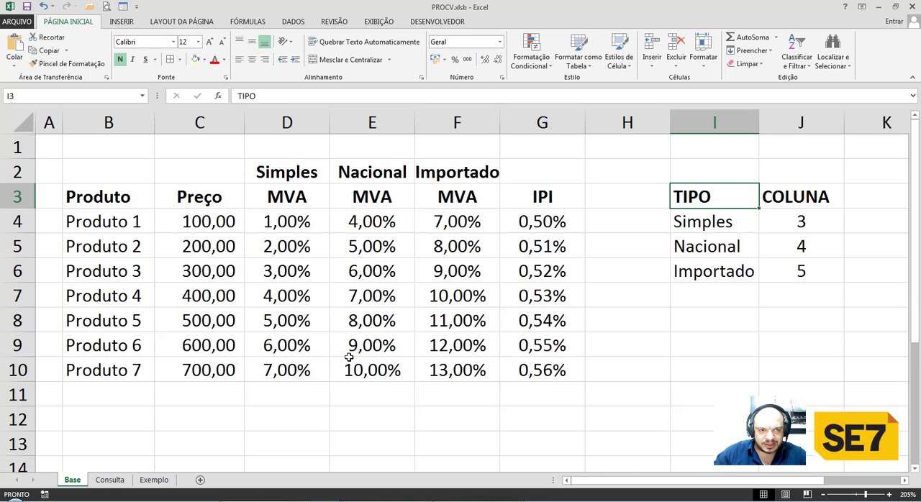
{"action": "left_click", "coordinate": [287, 124]}
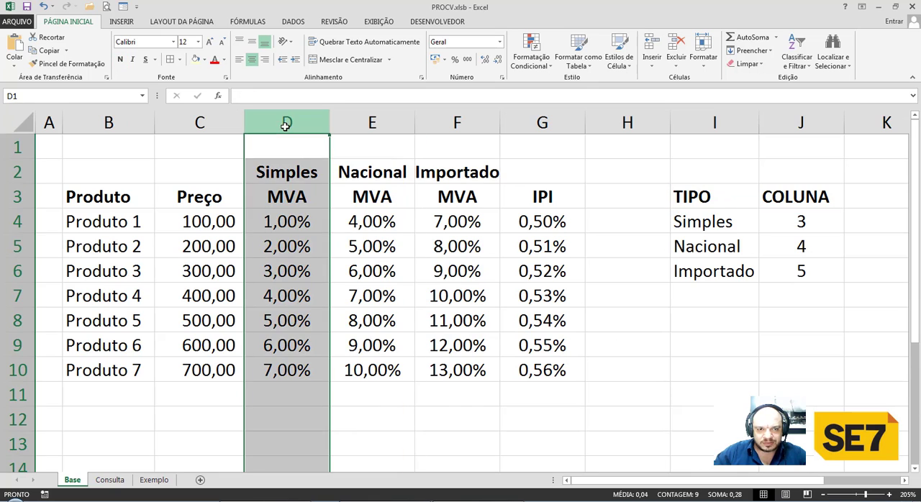
{"action": "left_click_drag", "start_coordinate": [115, 223], "coordinate": [535, 365]}
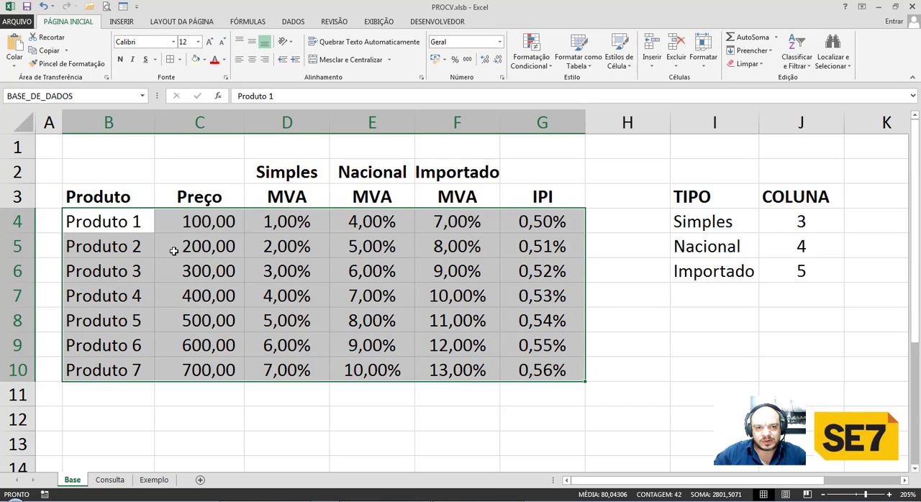
{"action": "left_click_drag", "start_coordinate": [275, 220], "coordinate": [288, 370]}
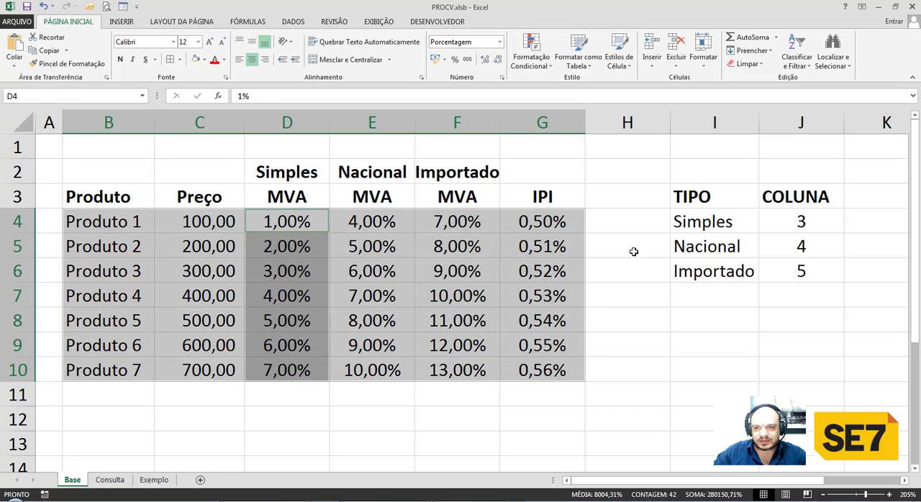
{"action": "left_click", "coordinate": [716, 225]}
{"action": "left_click", "coordinate": [797, 222]}
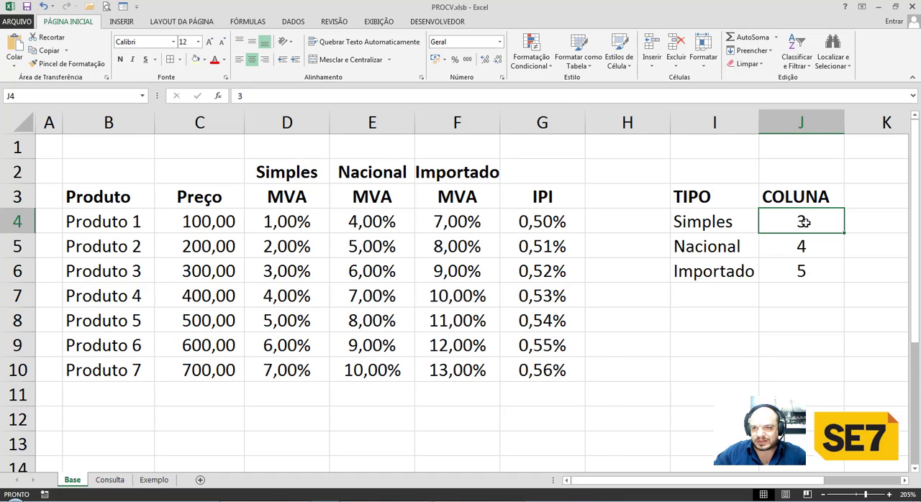
{"action": "left_click_drag", "start_coordinate": [736, 222], "coordinate": [777, 272]}
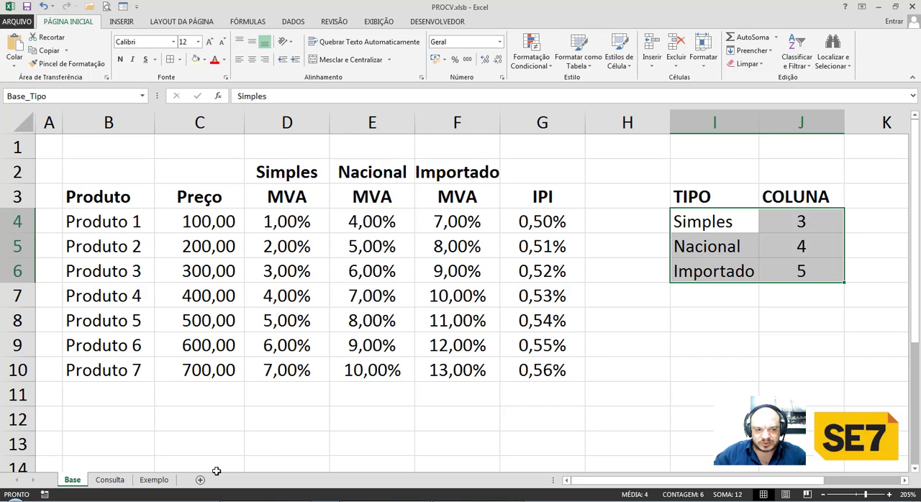
Start the MVA formula in D7 of the Exemplo sheet as =PROCV($D$3;BASE_DE_DADOS; up to the column index argument.
{"action": "left_click", "coordinate": [151, 480]}
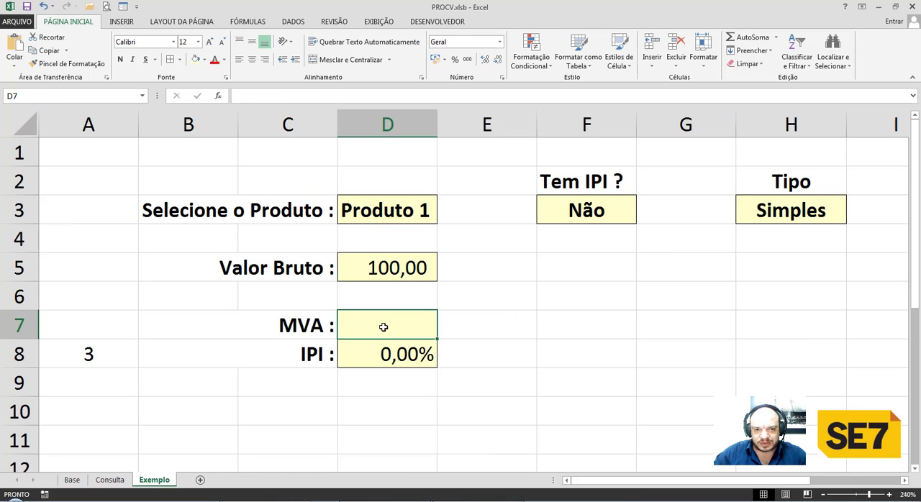
{"action": "type", "text": "=procv"}
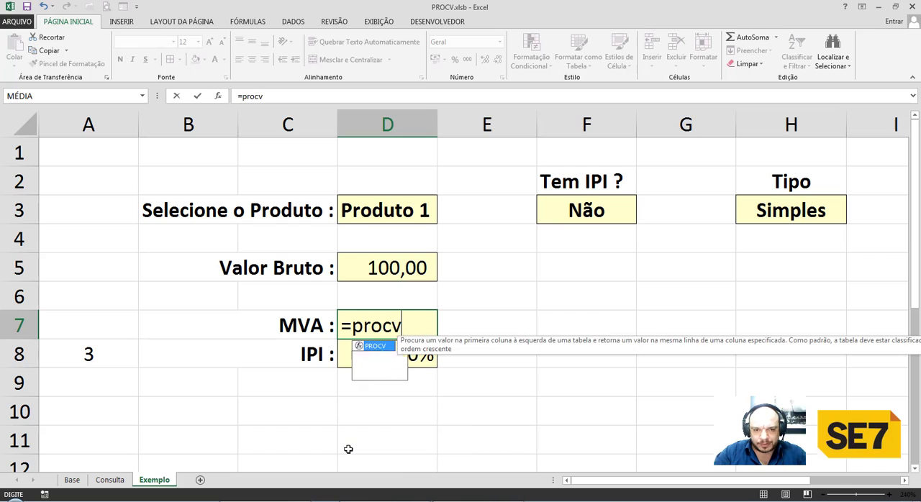
{"action": "key", "text": "Tab"}
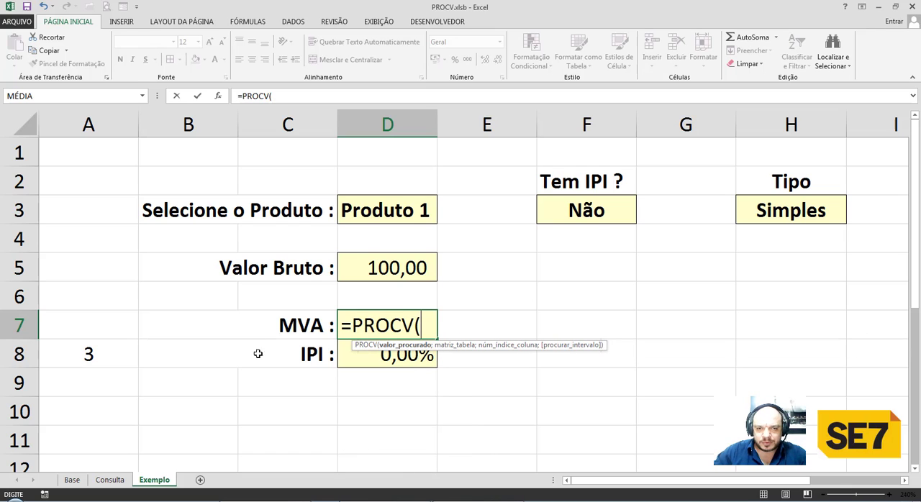
{"action": "left_click", "coordinate": [370, 215]}
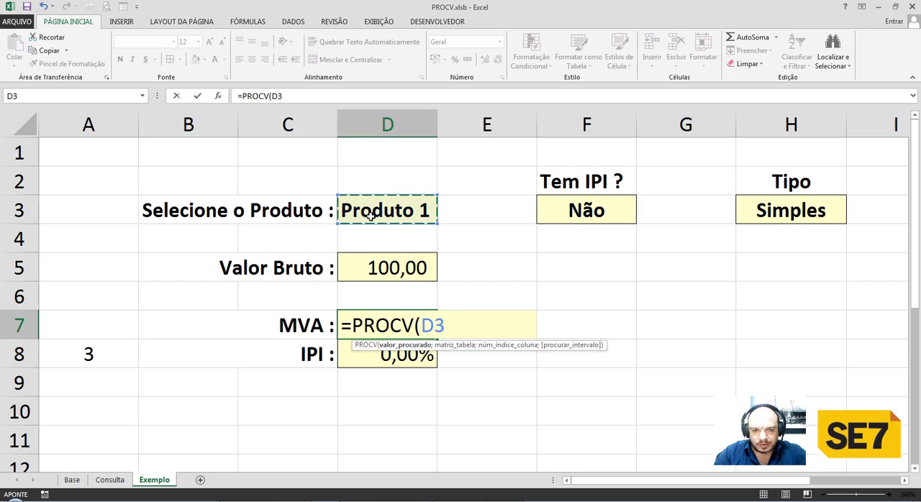
{"action": "key", "text": "F4"}
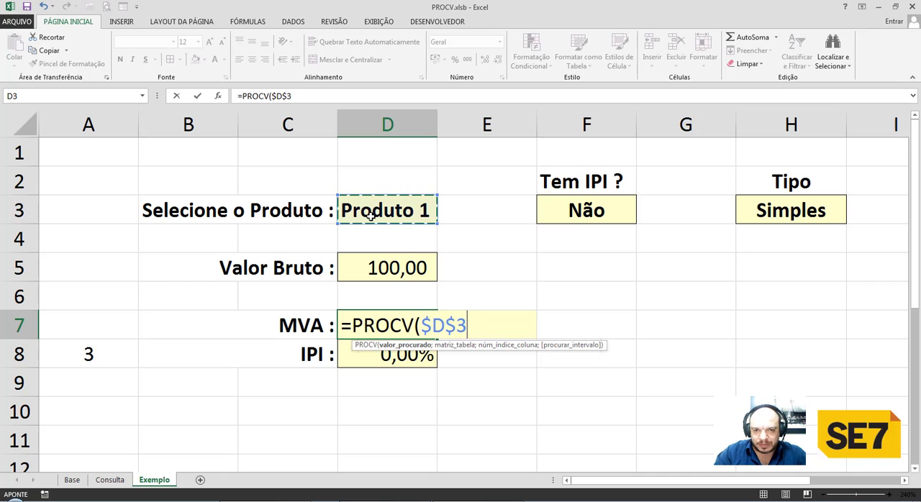
{"action": "type", "text": ";"}
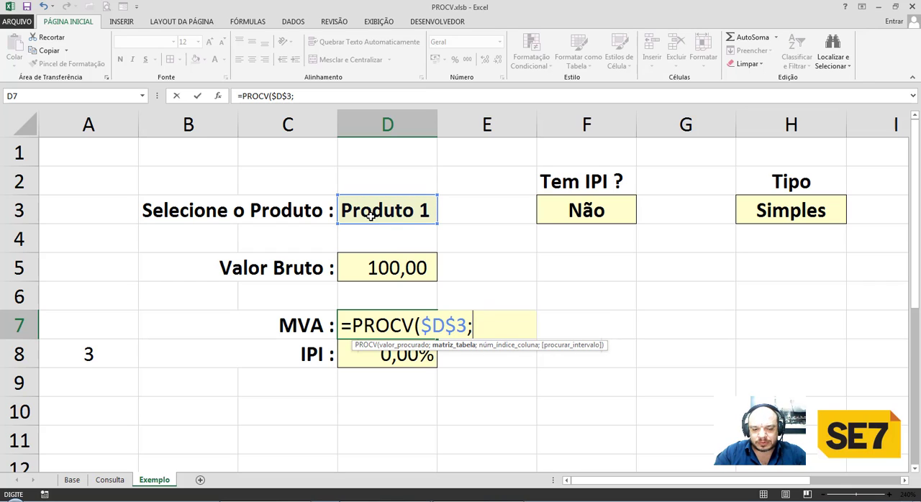
{"action": "type", "text": "base"}
{"action": "key", "text": "Down"}
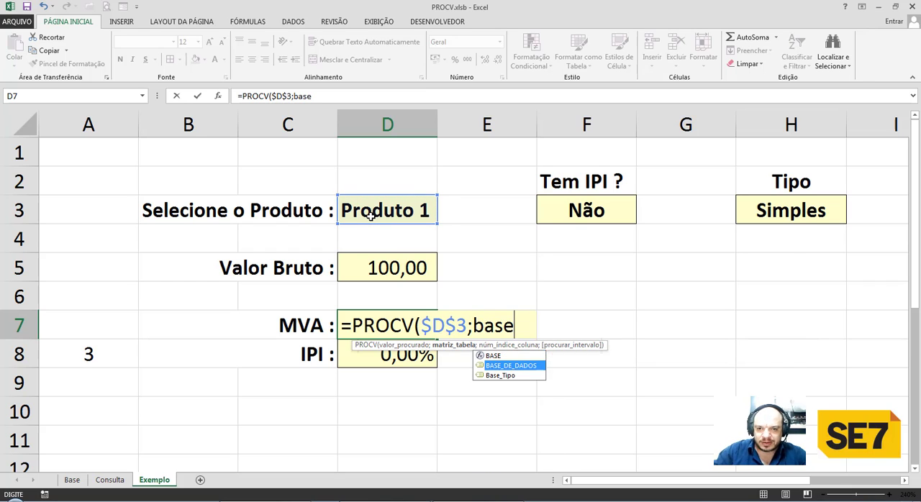
{"action": "key", "text": "Tab"}
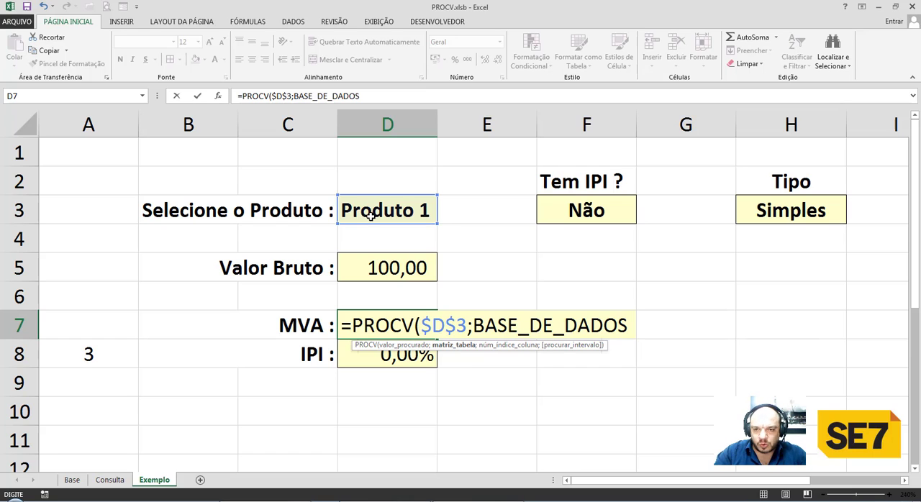
{"action": "type", "text": ";"}
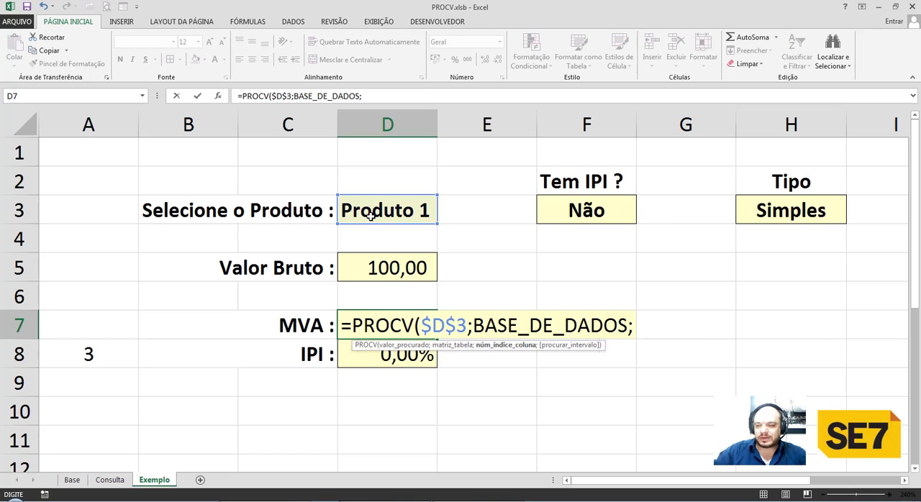
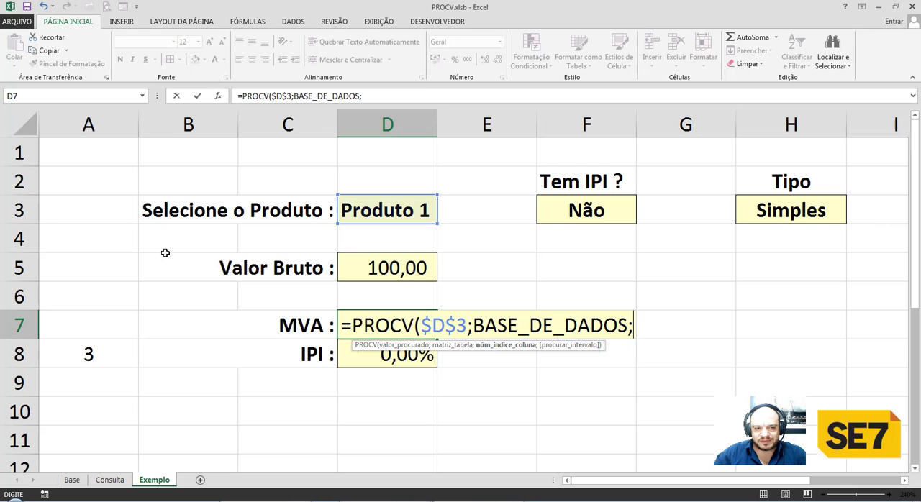
Complete the MVA formula in D7 with A8 as the column index and FALSO for an exact match.
{"action": "left_click", "coordinate": [89, 354]}
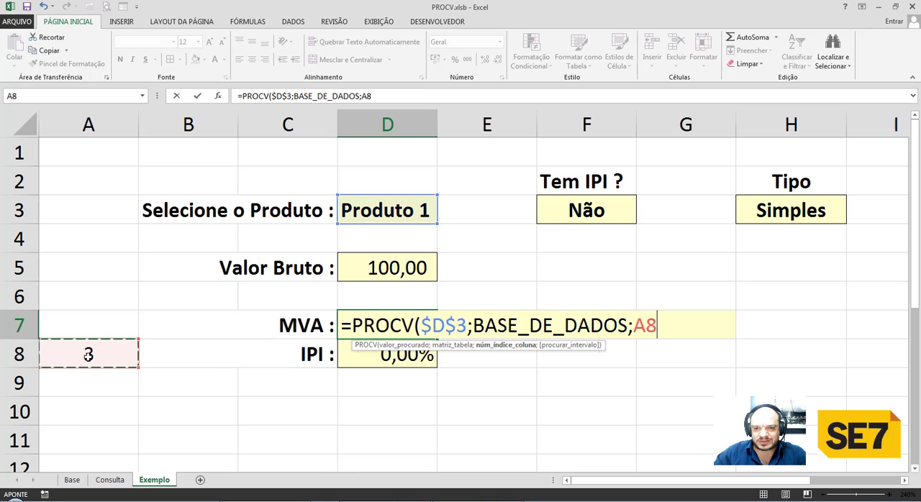
{"action": "type", "text": ";falso"}
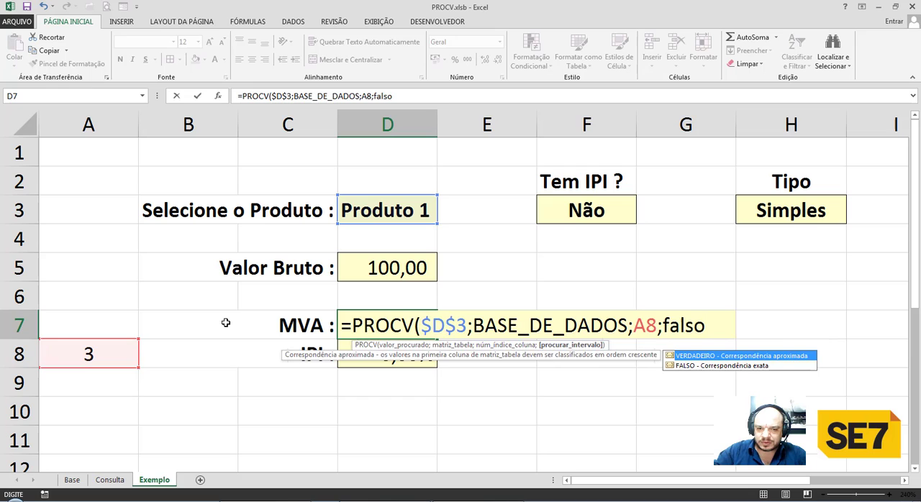
{"action": "key", "text": "Return"}
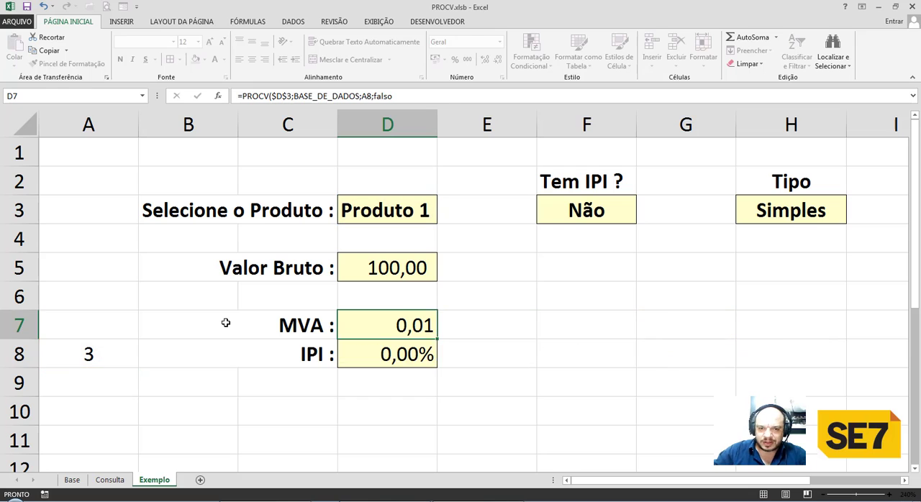
Format the MVA result in D7 as a percentage with two decimal places.
{"action": "left_click", "coordinate": [418, 327]}
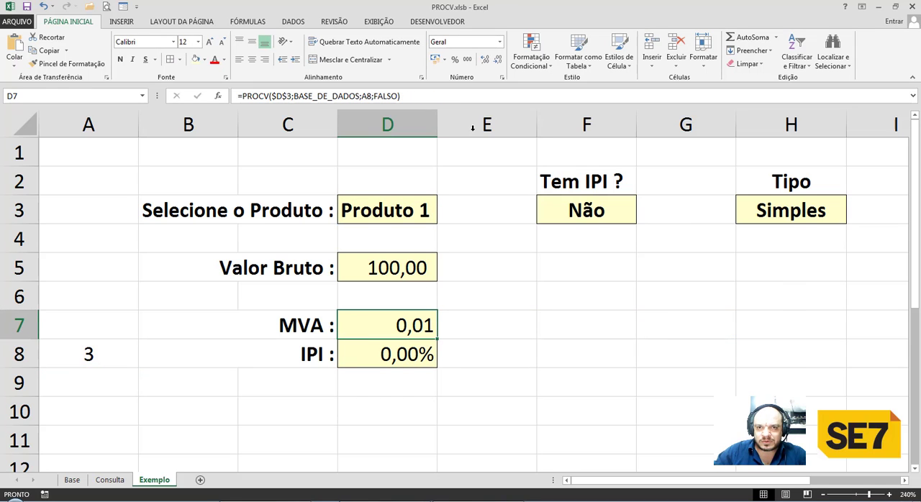
{"action": "left_click", "coordinate": [454, 59]}
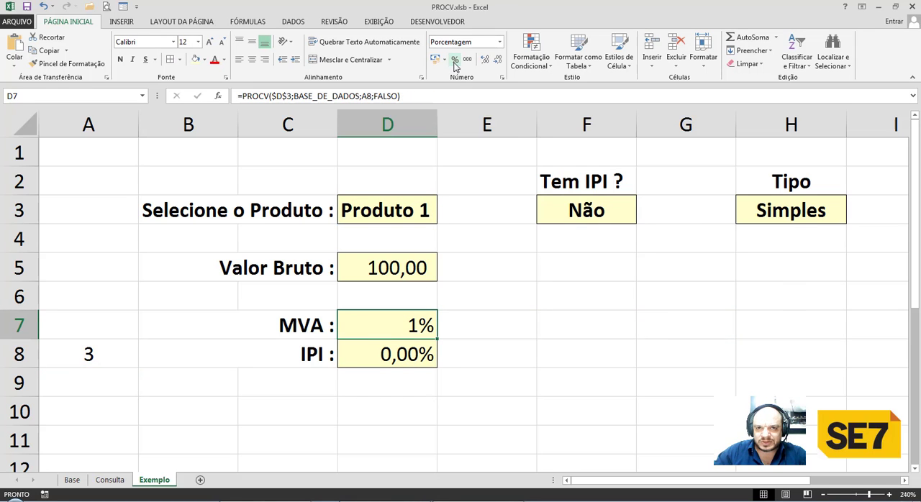
{"action": "left_click", "coordinate": [483, 62]}
{"action": "left_click", "coordinate": [484, 62]}
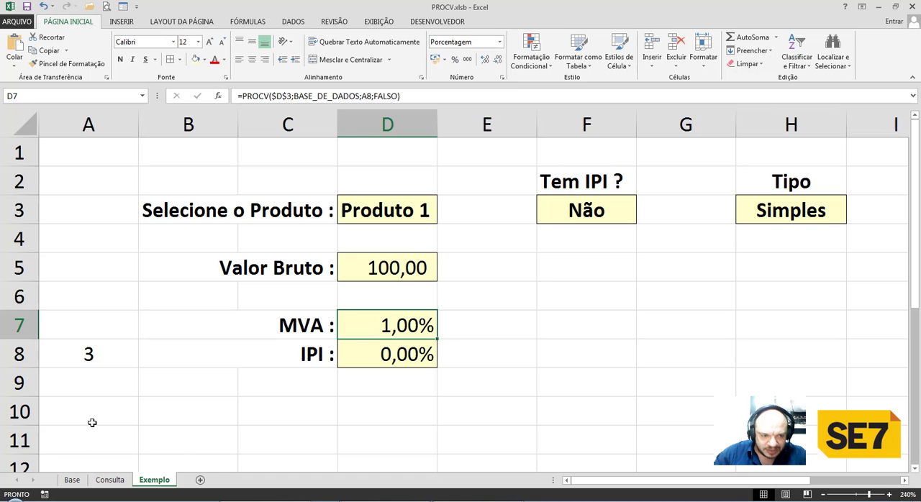
Check on the Base sheet the Simples MVA for Produto 1 and the Importado MVA for Produto 4.
{"action": "left_click", "coordinate": [72, 480]}
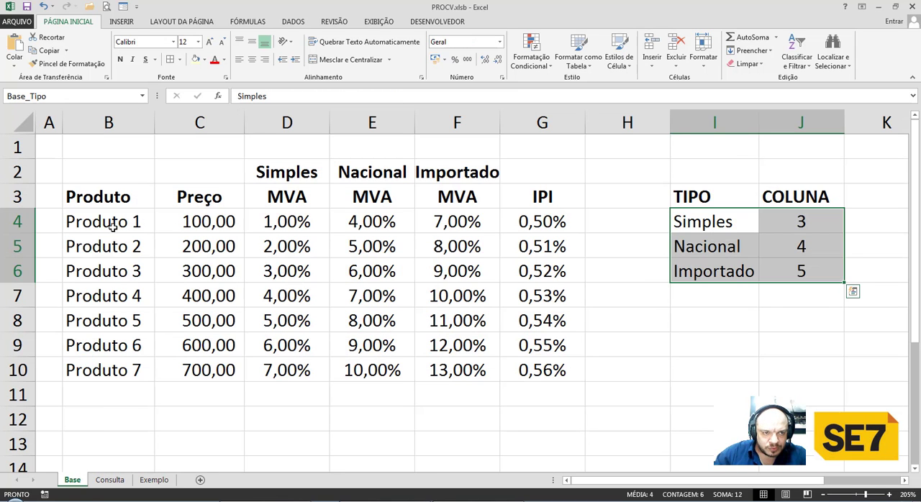
{"action": "left_click", "coordinate": [112, 225]}
{"action": "left_click", "coordinate": [297, 177]}
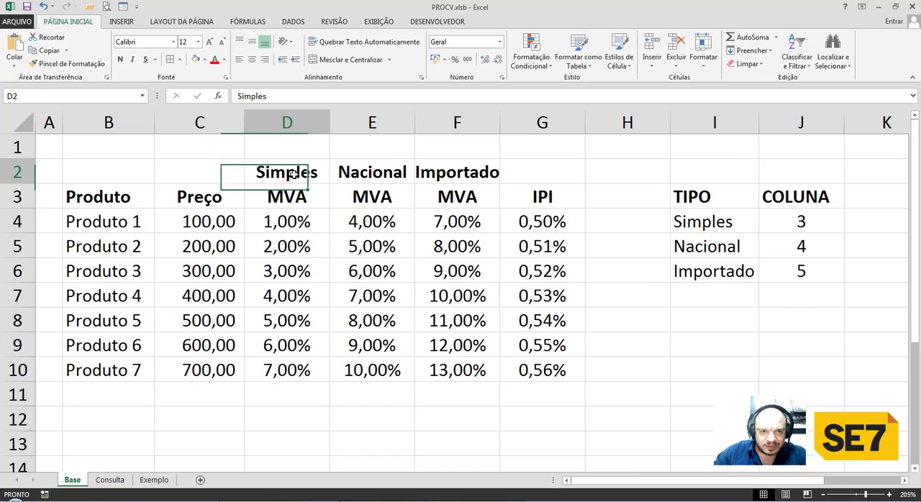
{"action": "left_click", "coordinate": [287, 223]}
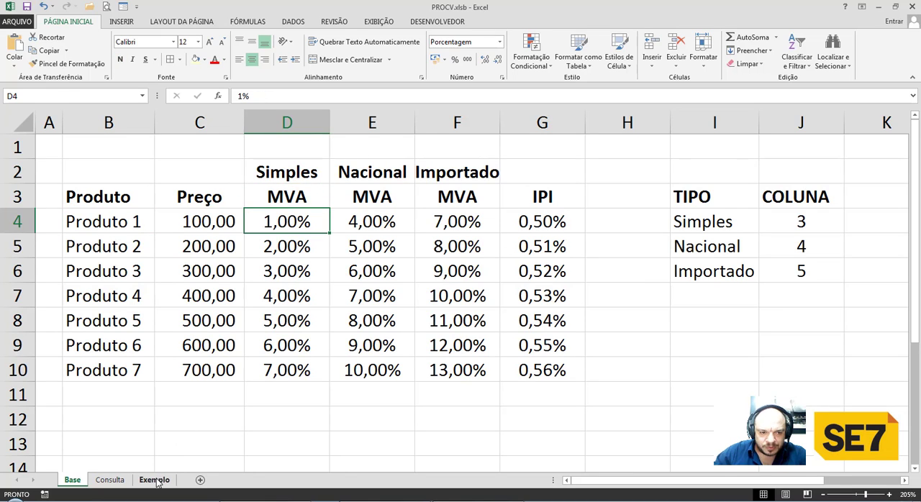
{"action": "left_click", "coordinate": [125, 298]}
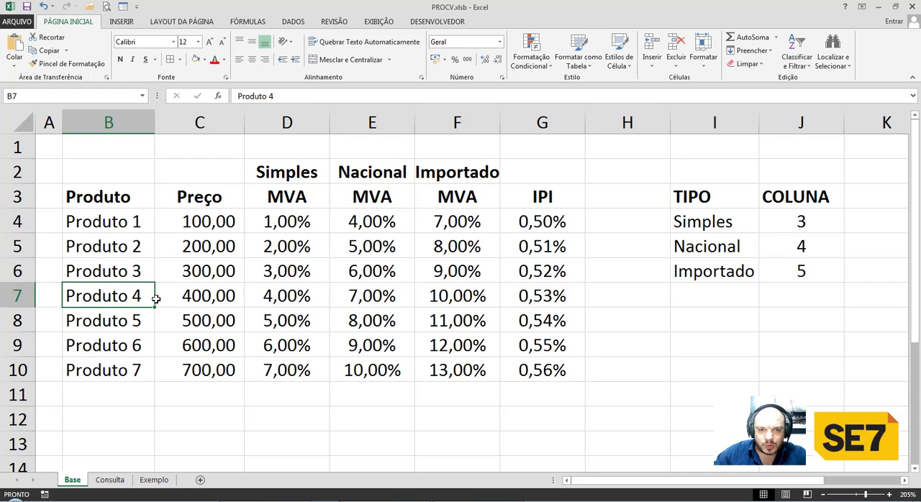
{"action": "left_click", "coordinate": [446, 297]}
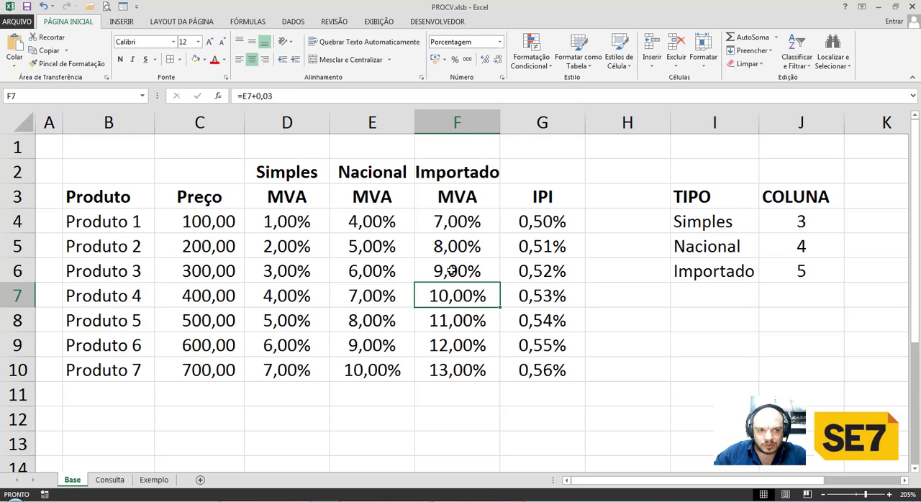
{"action": "left_click", "coordinate": [131, 285]}
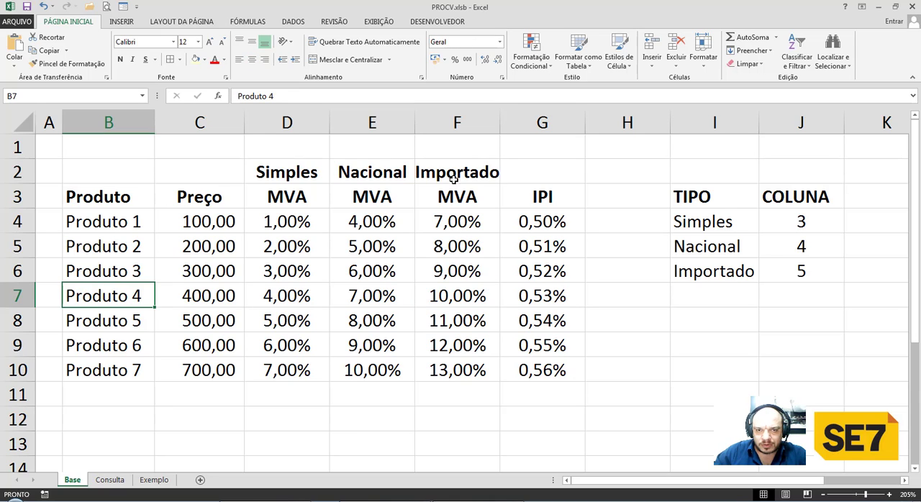
{"action": "left_click_drag", "start_coordinate": [453, 178], "coordinate": [453, 297]}
{"action": "left_click", "coordinate": [452, 299]}
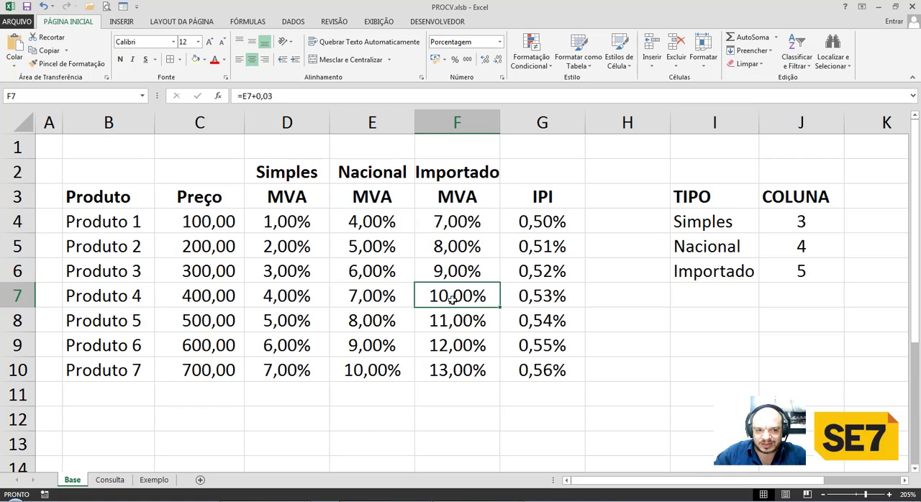
Test the MVA lookup on the Exemplo sheet by setting the product in D3 to Produto 4 and Produto 5.
{"action": "left_click", "coordinate": [151, 480]}
{"action": "left_click", "coordinate": [421, 222]}
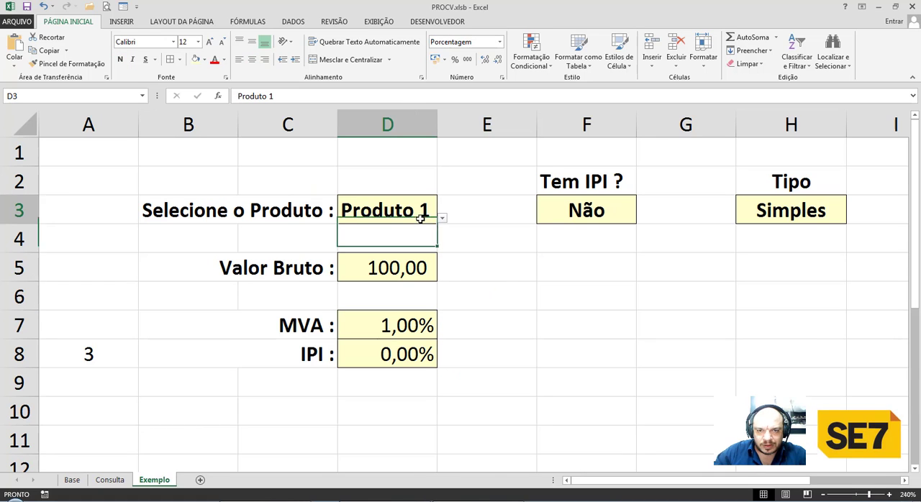
{"action": "left_click", "coordinate": [441, 218]}
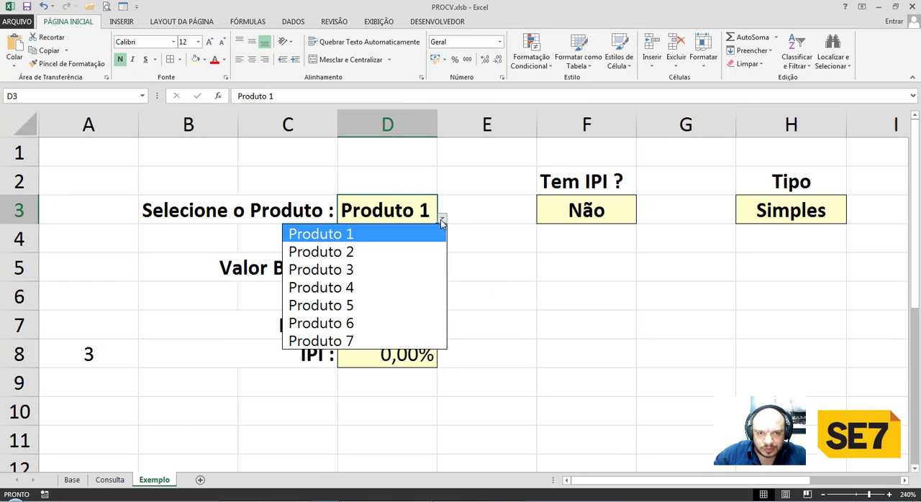
{"action": "left_click", "coordinate": [362, 292]}
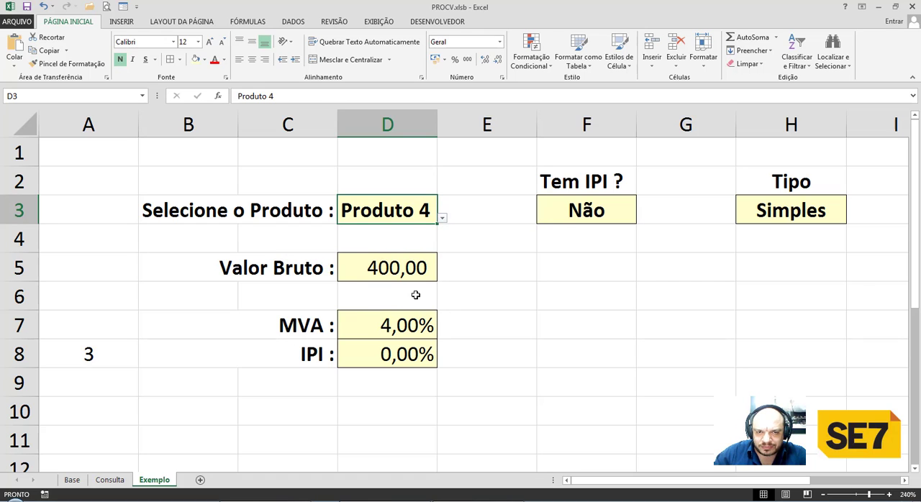
{"action": "left_click", "coordinate": [442, 218]}
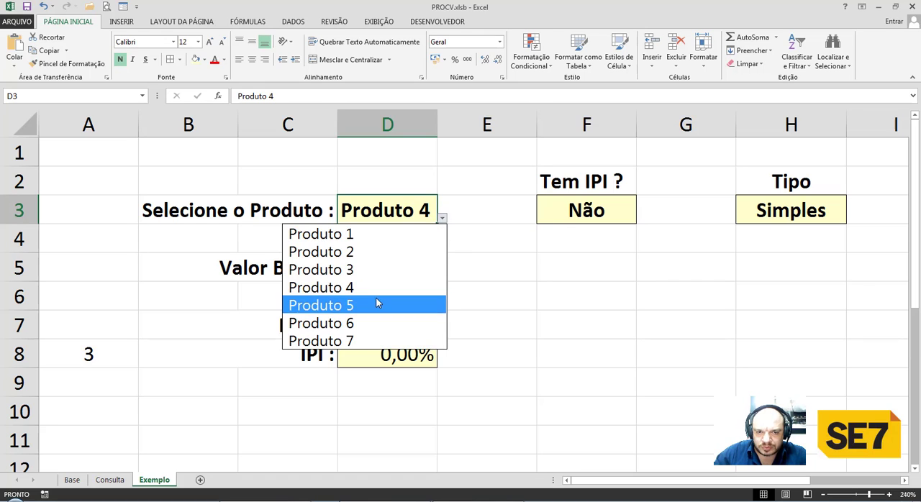
{"action": "left_click", "coordinate": [377, 302]}
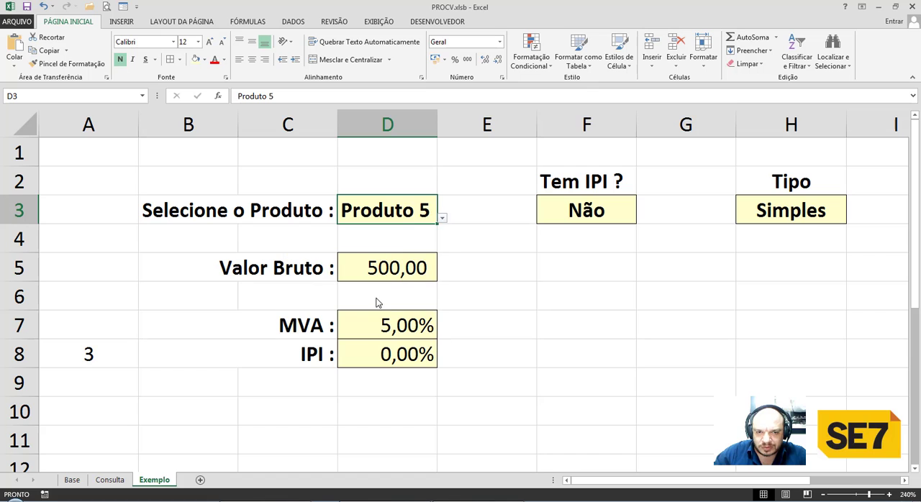
Set the Tipo in H3 to Importado and the product in D3 to Produto 4 to test the MVA lookup.
{"action": "left_click", "coordinate": [834, 214]}
{"action": "left_click", "coordinate": [852, 218]}
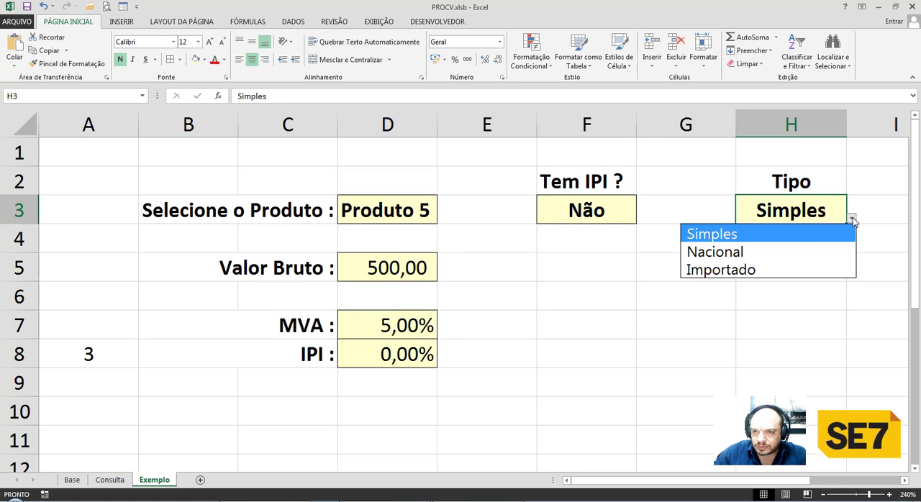
{"action": "left_click", "coordinate": [769, 268]}
{"action": "left_click", "coordinate": [430, 217]}
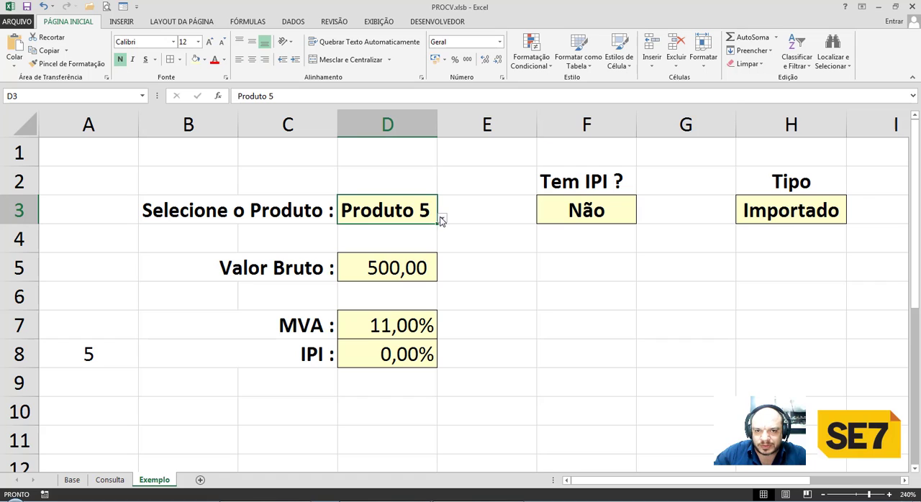
{"action": "left_click", "coordinate": [441, 218]}
{"action": "left_click", "coordinate": [417, 288]}
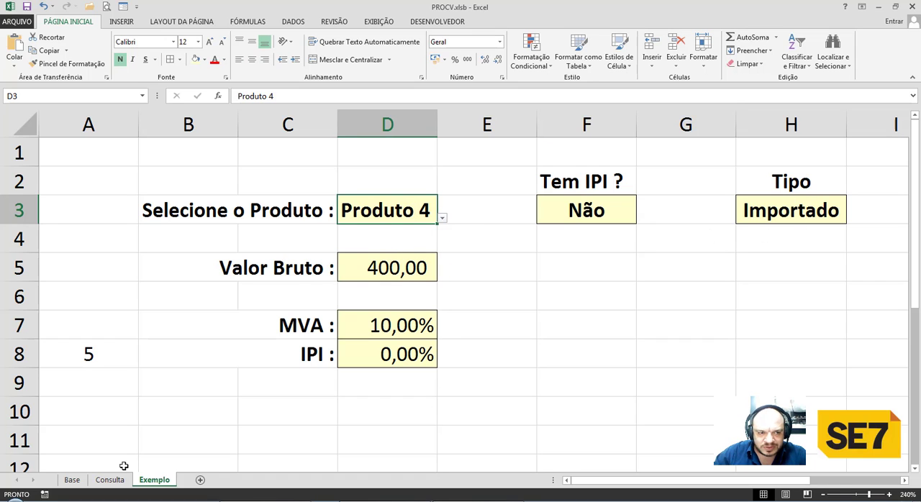
Trace the Produto 4 row and the Importado column on the Base sheet to verify the looked-up MVA.
{"action": "left_click", "coordinate": [72, 480]}
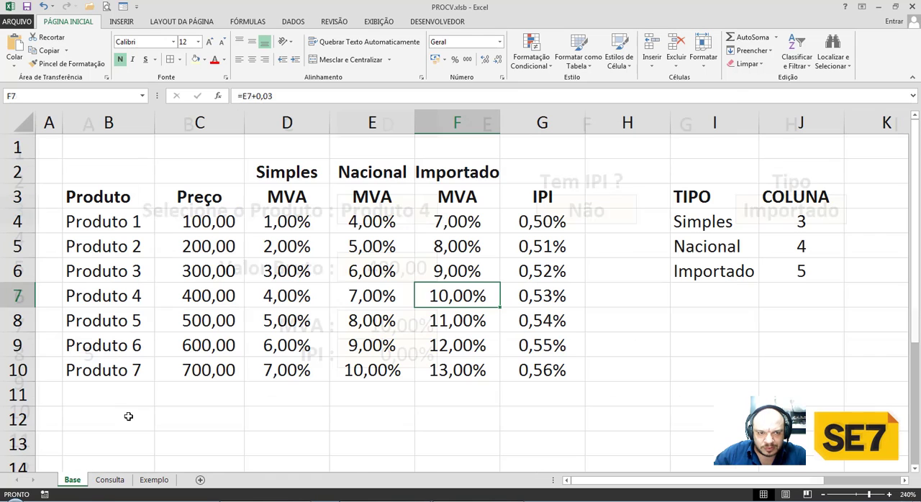
{"action": "left_click_drag", "start_coordinate": [133, 296], "coordinate": [446, 296]}
{"action": "left_click_drag", "start_coordinate": [452, 173], "coordinate": [454, 304]}
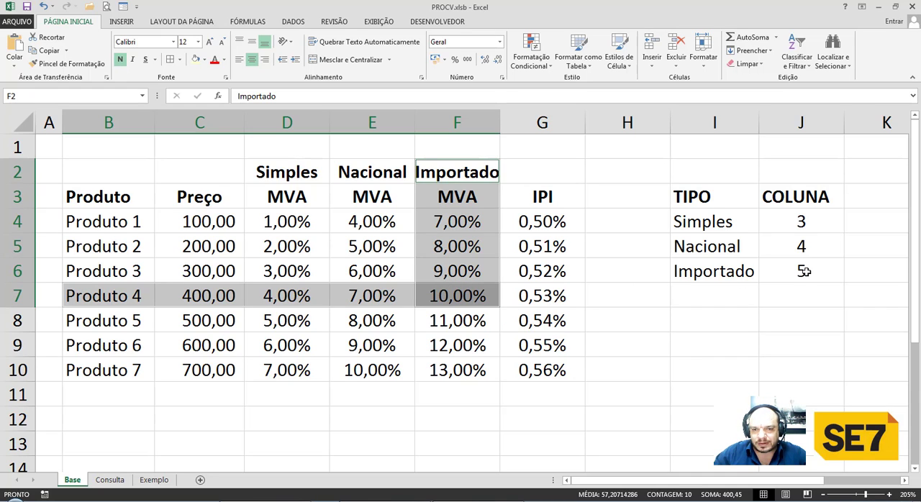
{"action": "left_click", "coordinate": [375, 293]}
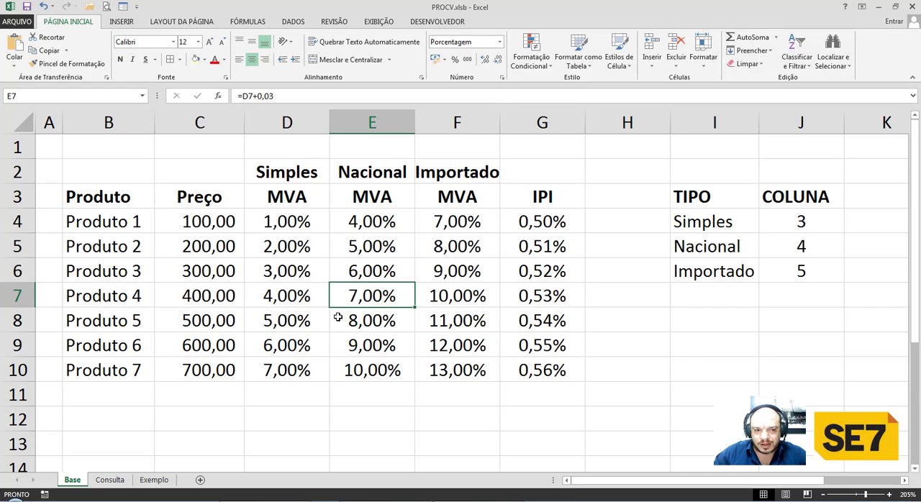
Enter the heading Impostos in F6 of the Exemplo sheet.
{"action": "left_click", "coordinate": [153, 480]}
{"action": "left_click", "coordinate": [551, 316]}
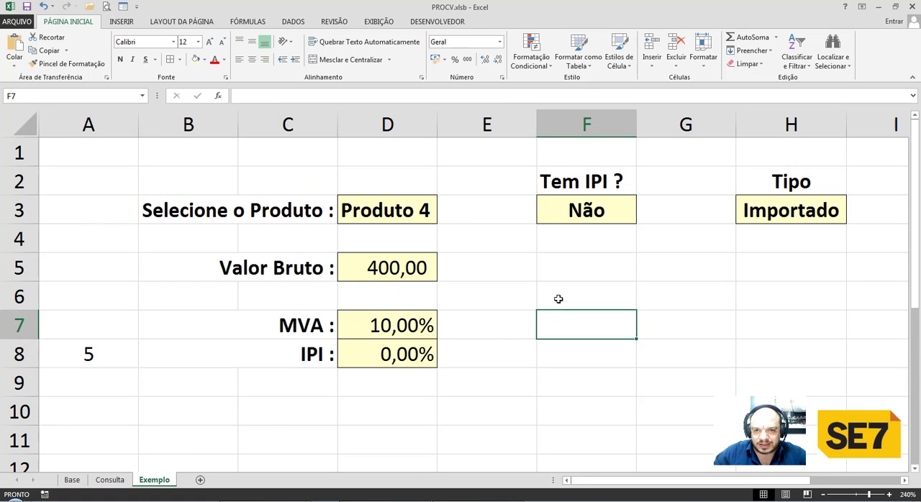
{"action": "left_click", "coordinate": [559, 294]}
{"action": "type", "text": "Impostos"}
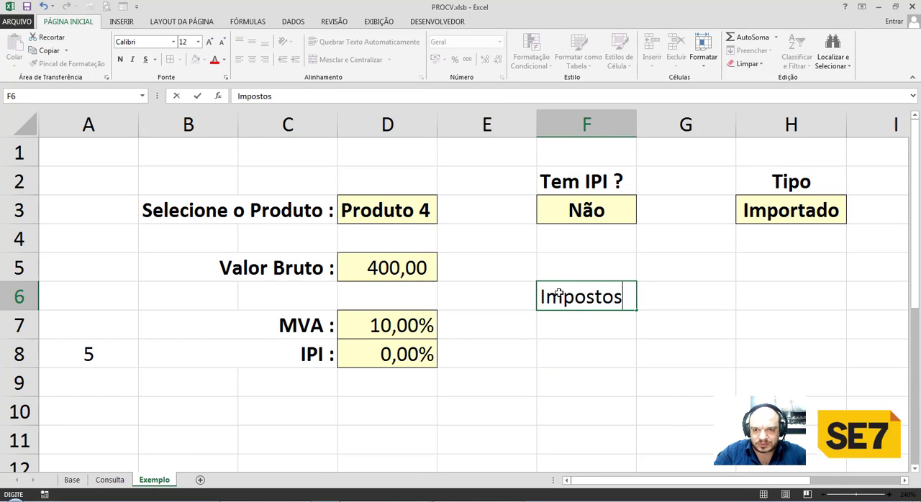
{"action": "key", "text": "Return"}
Center the cells F6:F8 and make them bold.
{"action": "left_click", "coordinate": [559, 294]}
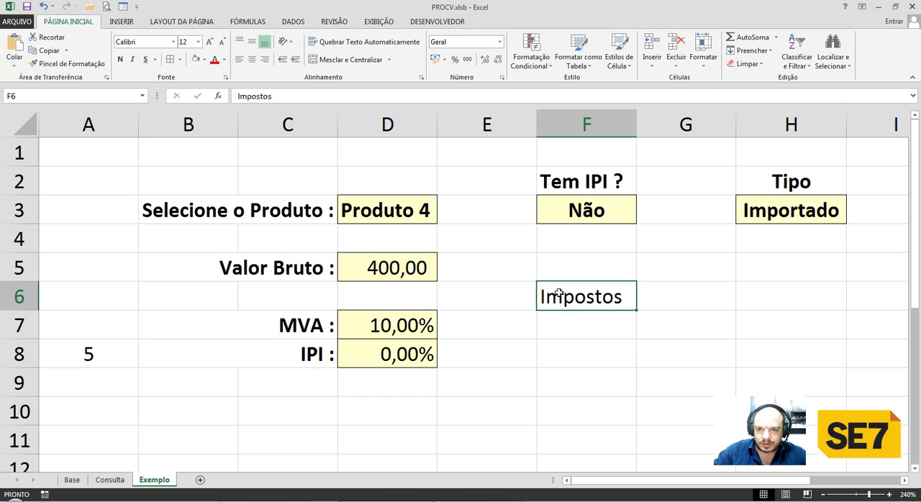
{"action": "key", "text": "shift+Down"}
{"action": "key", "text": "shift+Down"}
{"action": "left_click", "coordinate": [252, 59]}
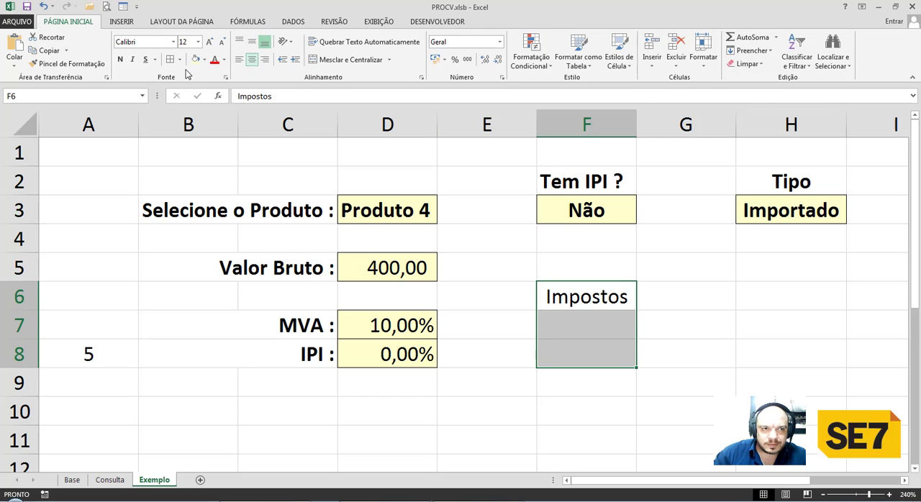
{"action": "left_click", "coordinate": [120, 59]}
Enter R$ in F5 above the Impostos heading and center it.
{"action": "left_click", "coordinate": [581, 272]}
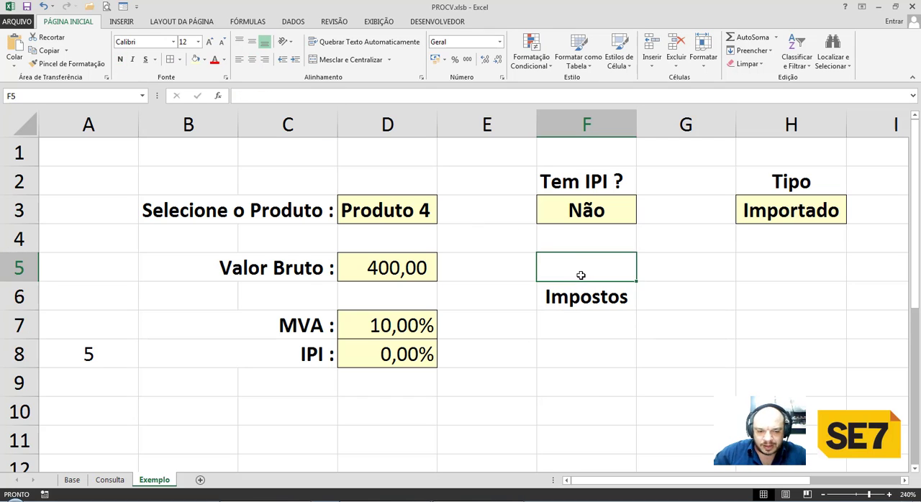
{"action": "type", "text": "R$"}
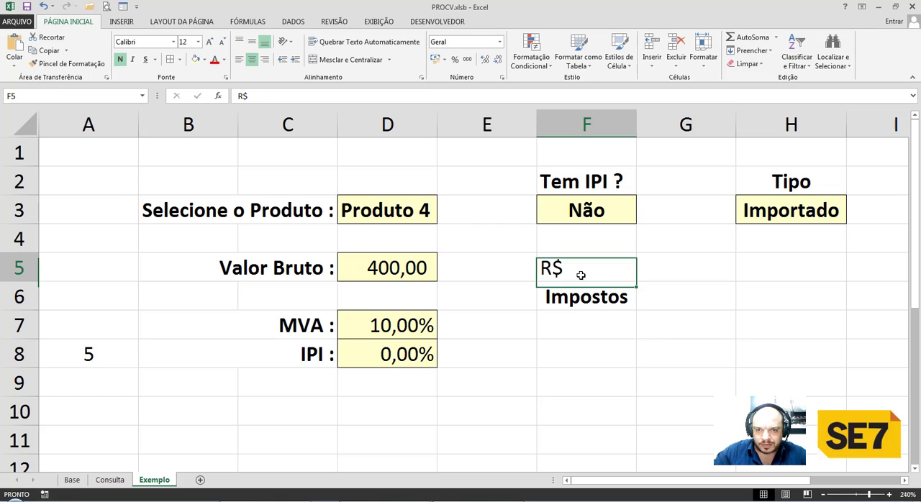
{"action": "left_click", "coordinate": [251, 59]}
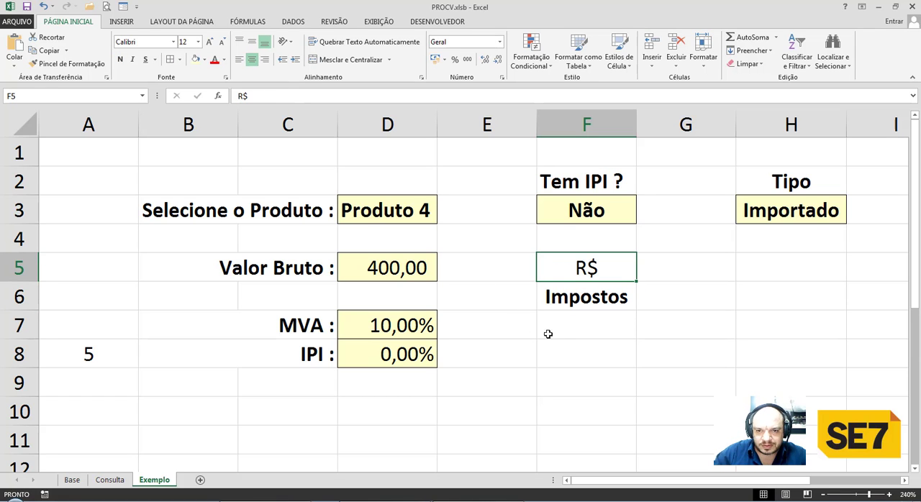
Calculate the MVA tax amount in F7 with the formula =D7*D5.
{"action": "left_click", "coordinate": [558, 332]}
{"action": "type", "text": "="}
{"action": "key", "text": "Left"}
{"action": "key", "text": "Left"}
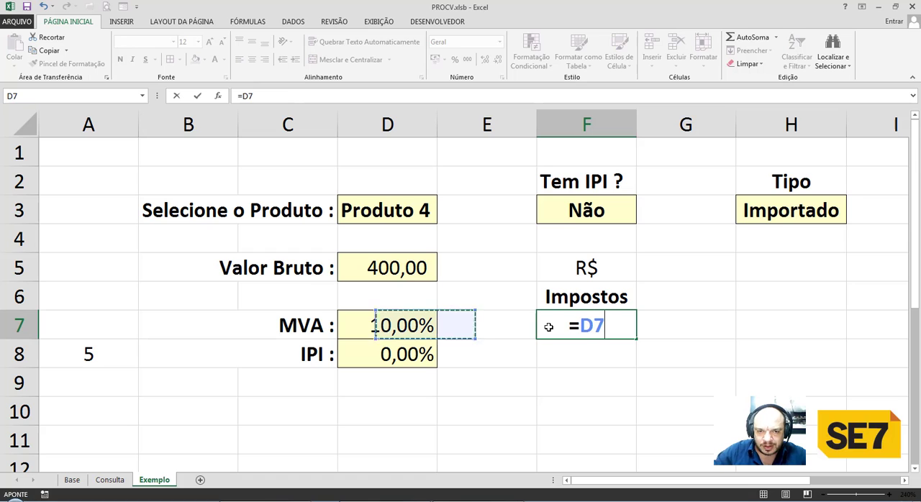
{"action": "type", "text": "*"}
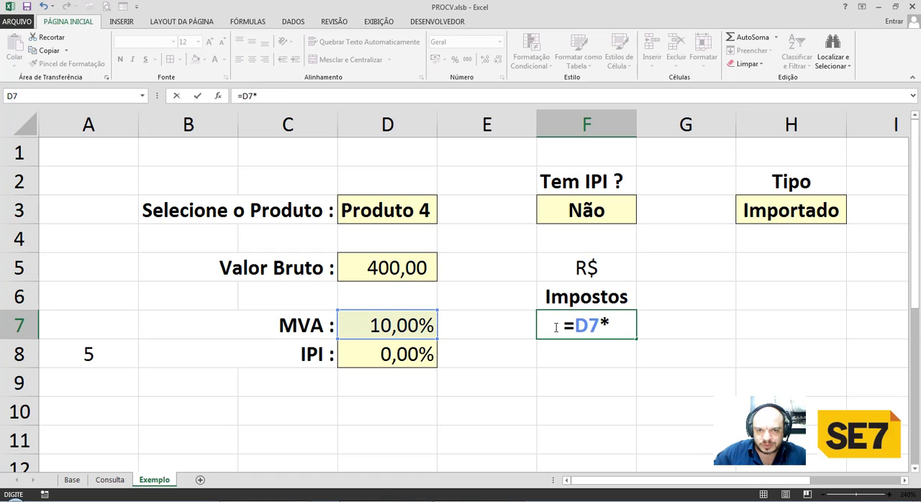
{"action": "left_click", "coordinate": [416, 266]}
{"action": "key", "text": "Return"}
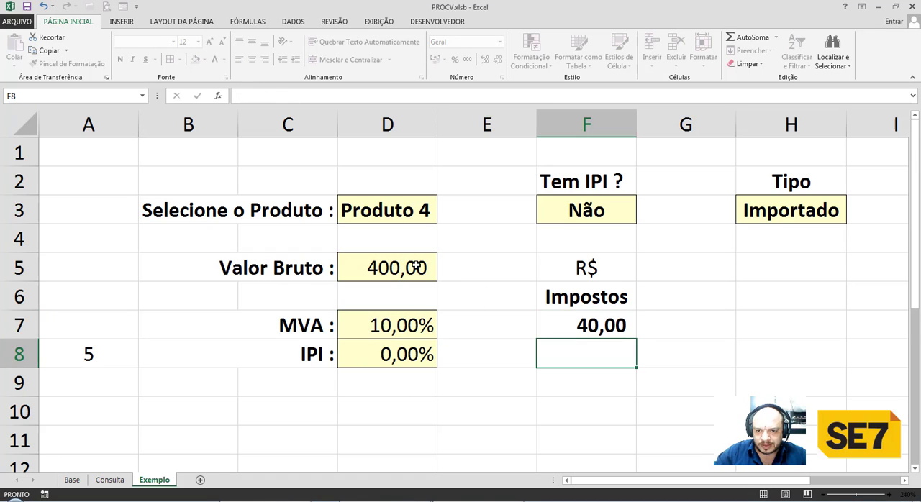
{"action": "key", "text": "Up"}
{"action": "key", "text": "Down"}
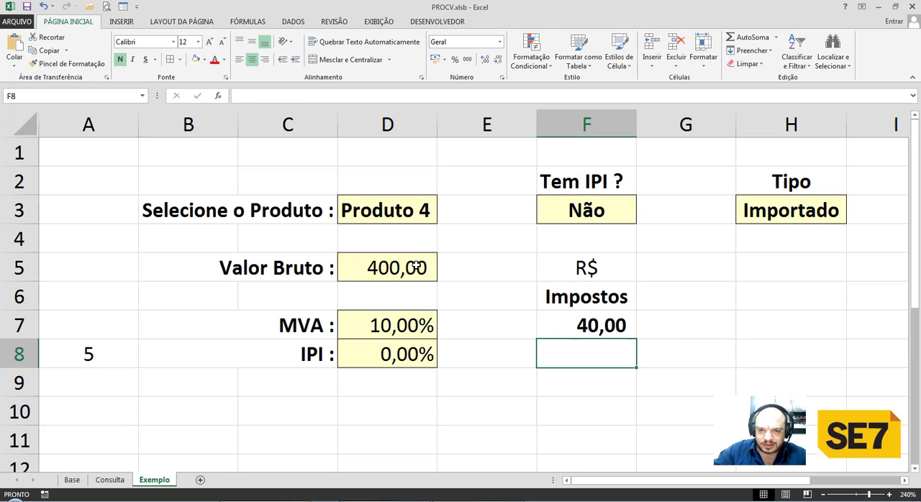
Calculate the IPI tax amount in F8 with the formula =D8*D5.
{"action": "type", "text": "="}
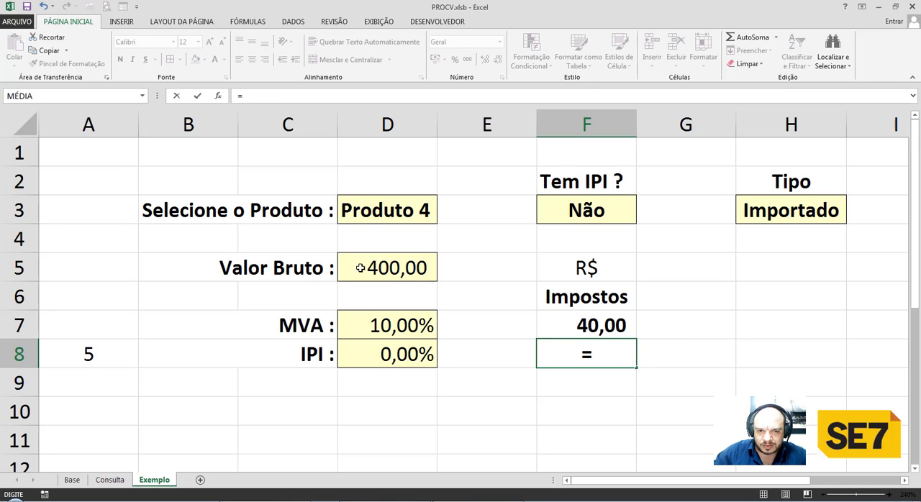
{"action": "left_click", "coordinate": [405, 355]}
{"action": "type", "text": "*"}
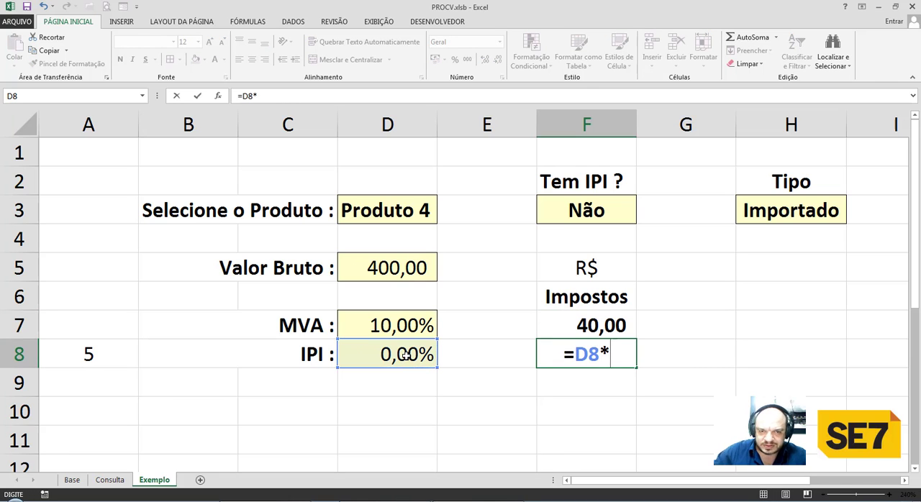
{"action": "left_click", "coordinate": [384, 268]}
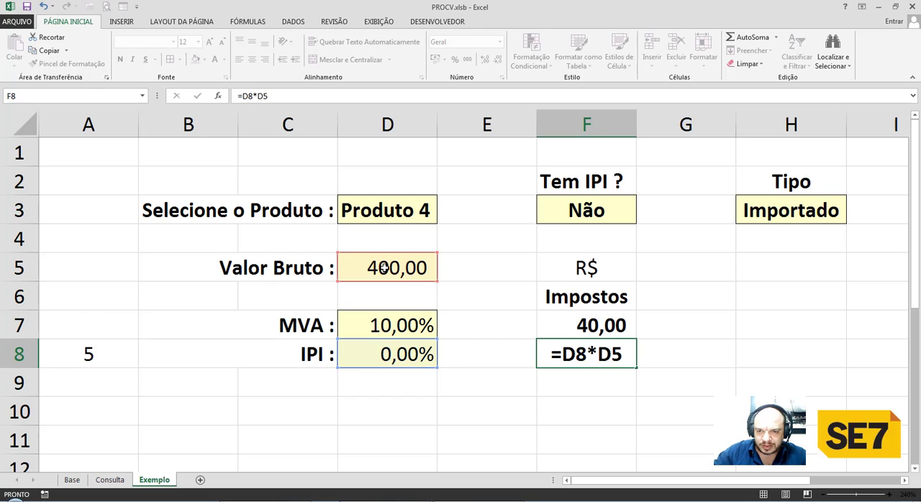
{"action": "key", "text": "Return"}
{"action": "key", "text": "Up"}
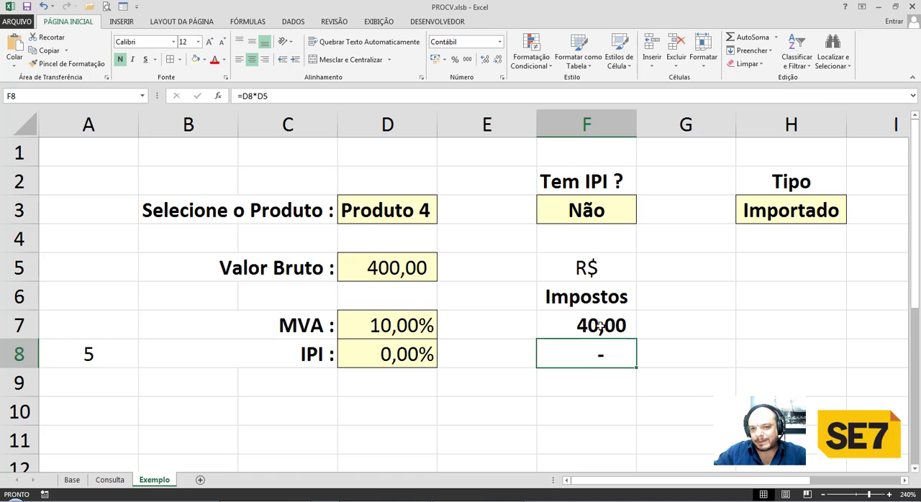
Reset the tax amounts in F7:F8 to the Geral number format and reapply the thousands separator format.
{"action": "left_click_drag", "start_coordinate": [601, 325], "coordinate": [602, 349]}
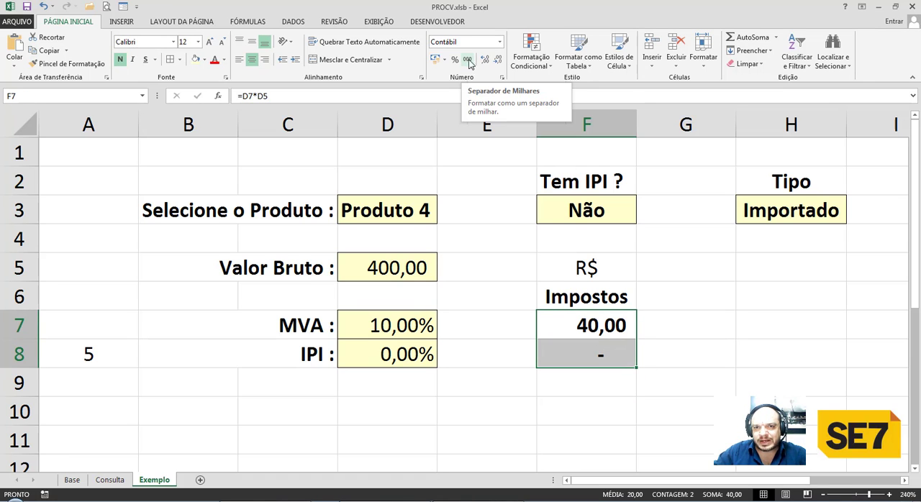
{"action": "left_click", "coordinate": [499, 42]}
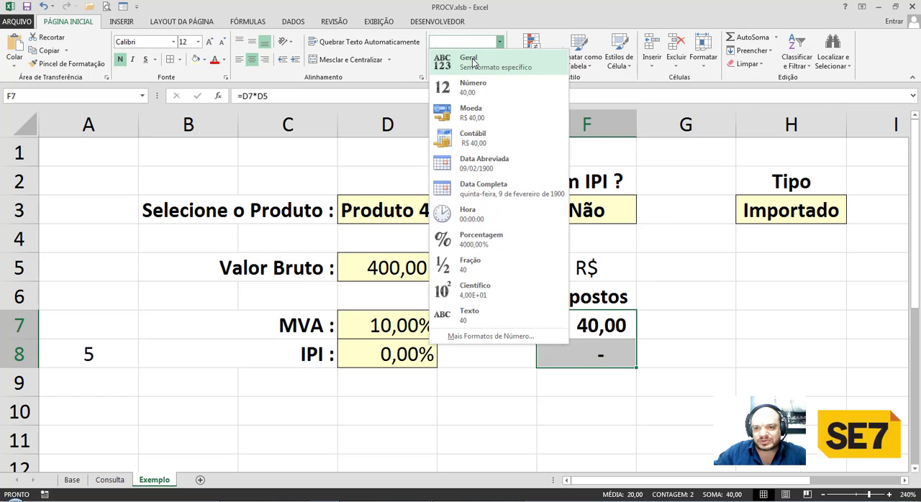
{"action": "left_click", "coordinate": [472, 63]}
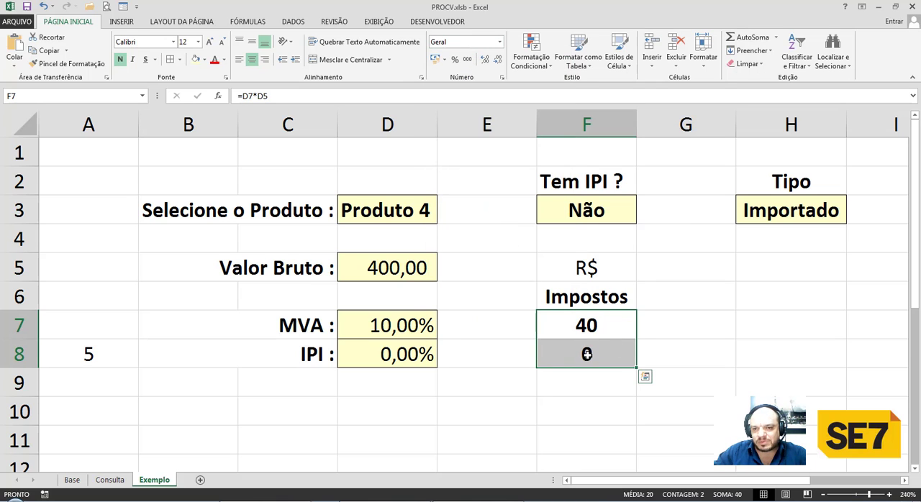
{"action": "left_click", "coordinate": [467, 61]}
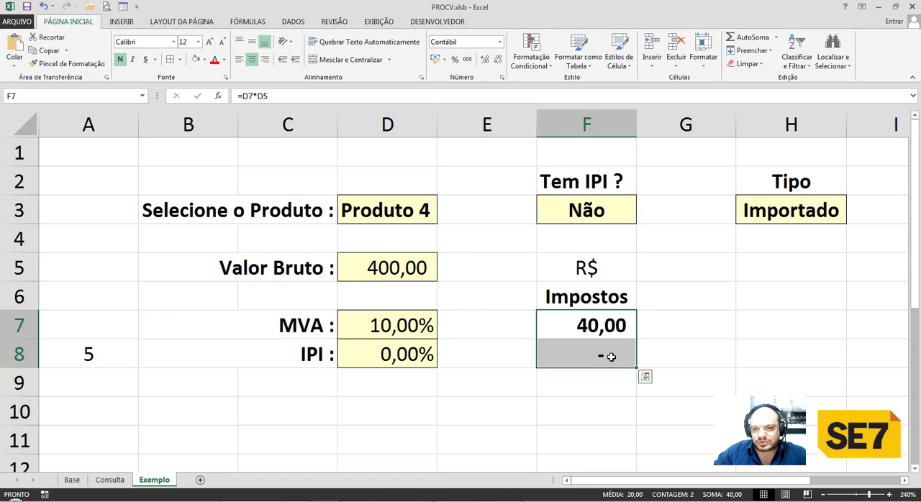
{"action": "left_click", "coordinate": [511, 345]}
Choose Produto 2 as the product in D3 and set Tem IPI ? in F3 to Sim.
{"action": "left_click", "coordinate": [431, 224]}
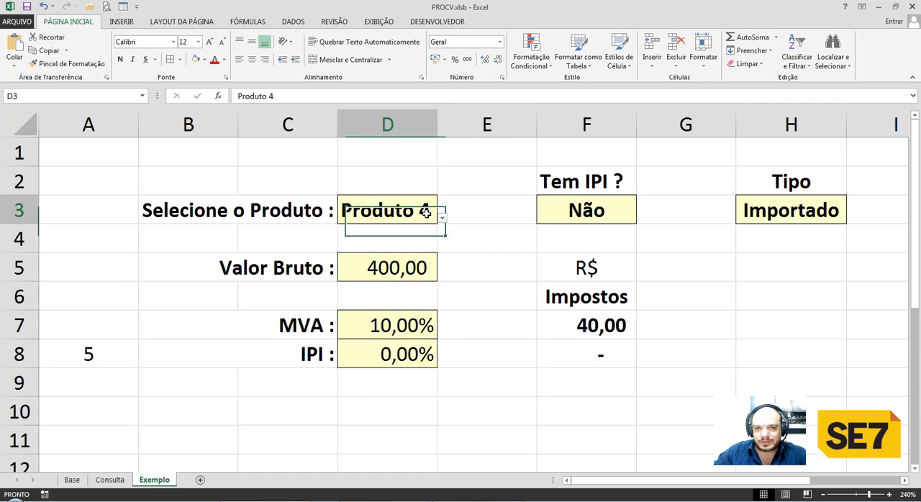
{"action": "left_click", "coordinate": [442, 217]}
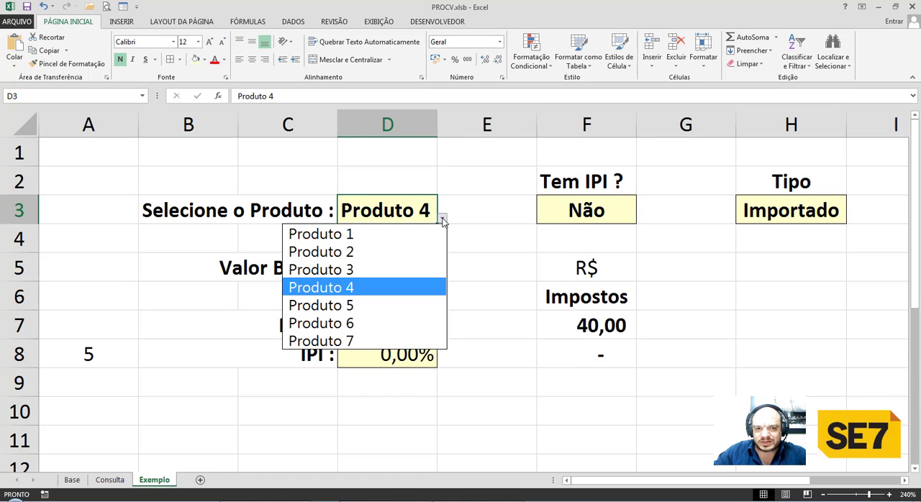
{"action": "left_click", "coordinate": [392, 251]}
{"action": "left_click", "coordinate": [568, 214]}
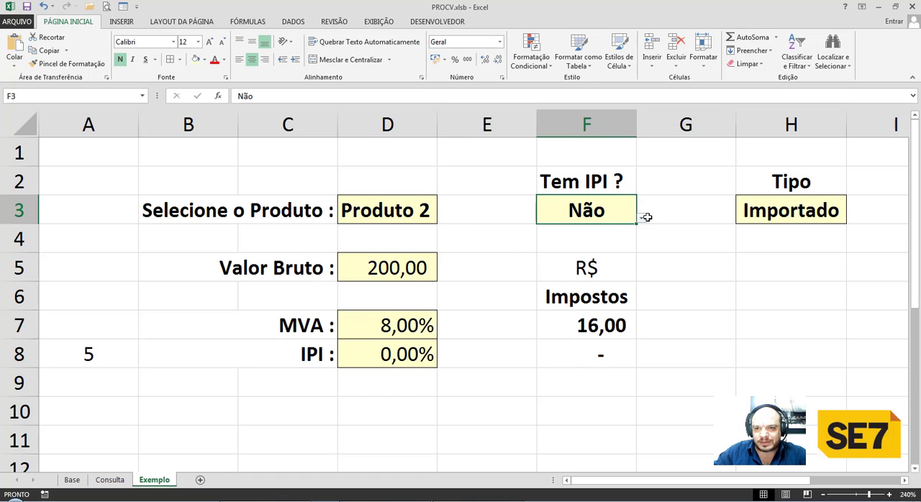
{"action": "left_click", "coordinate": [641, 219]}
{"action": "left_click", "coordinate": [582, 235]}
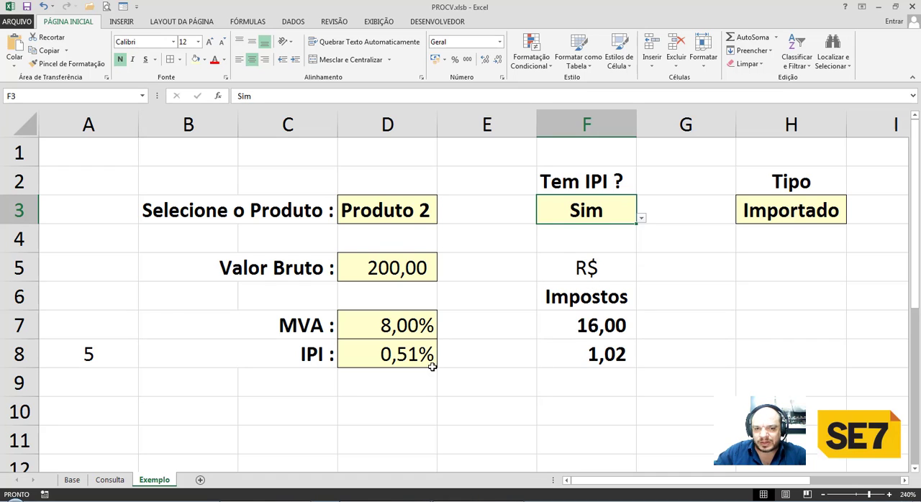
Try Simples as the Tipo in H3 and switch it to Nacional.
{"action": "left_click", "coordinate": [808, 214]}
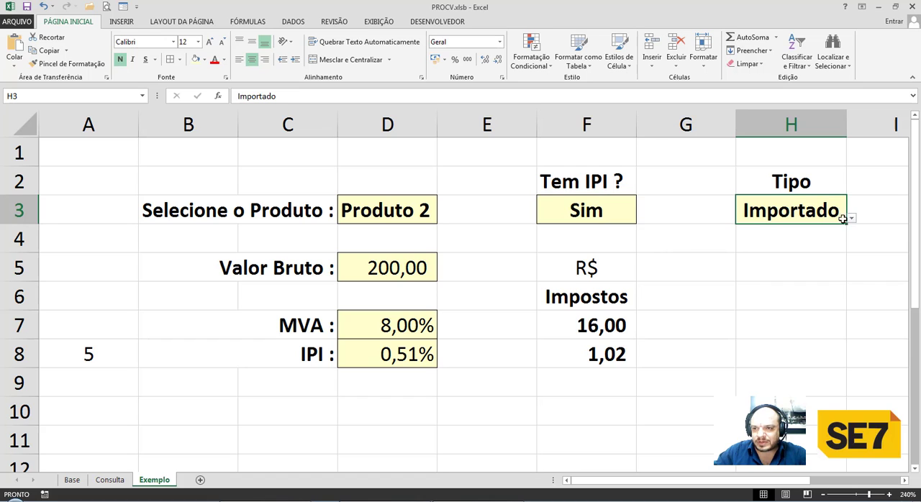
{"action": "left_click", "coordinate": [850, 218]}
{"action": "left_click", "coordinate": [767, 234]}
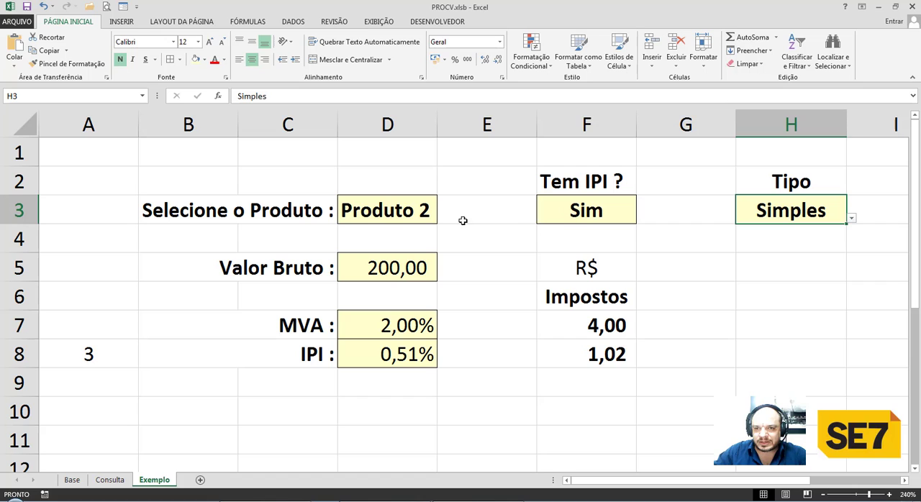
{"action": "left_click", "coordinate": [579, 216]}
{"action": "left_click", "coordinate": [788, 210]}
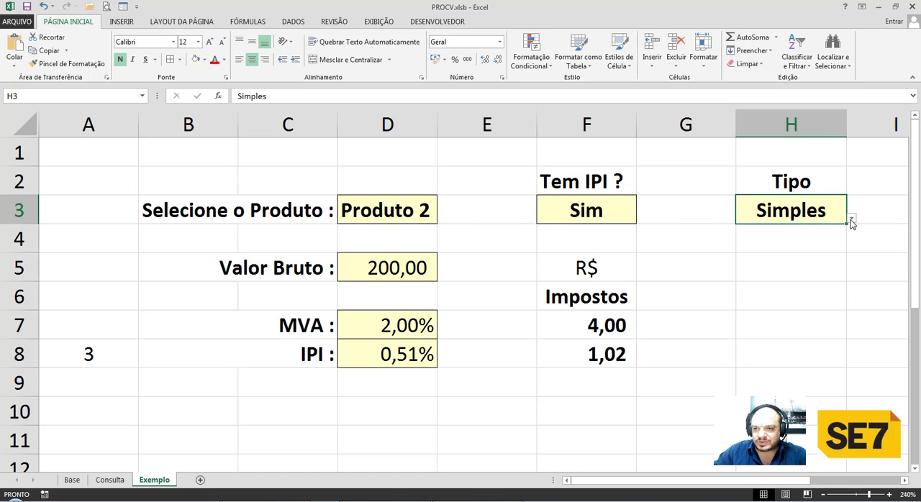
{"action": "left_click", "coordinate": [851, 217]}
{"action": "left_click", "coordinate": [795, 252]}
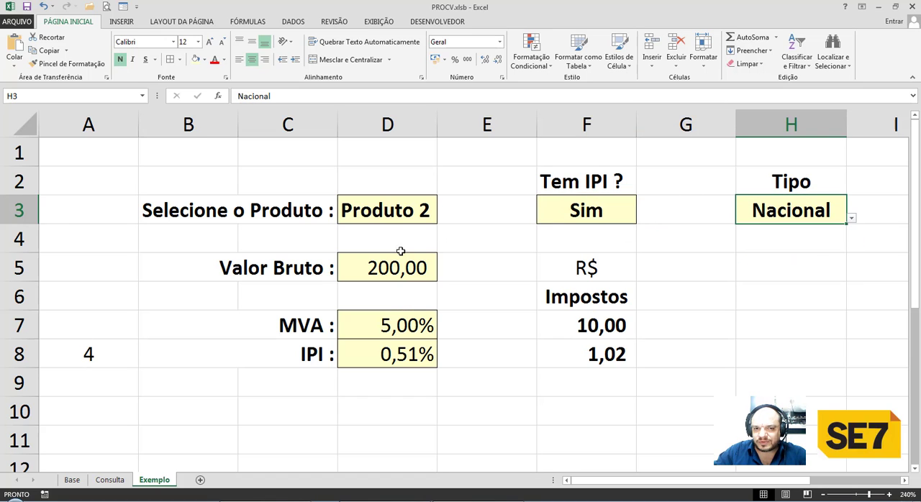
Change the selected product in D3 to Produto 4.
{"action": "left_click", "coordinate": [430, 216]}
{"action": "left_click", "coordinate": [442, 218]}
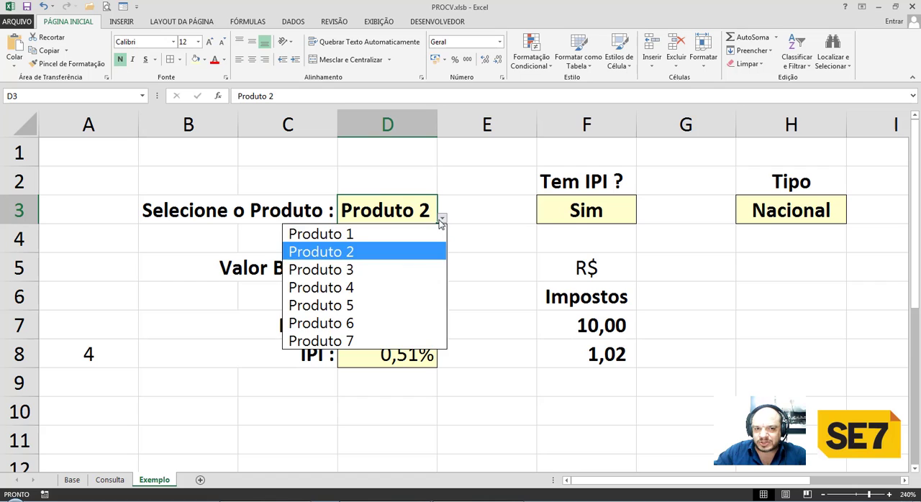
{"action": "left_click", "coordinate": [375, 286]}
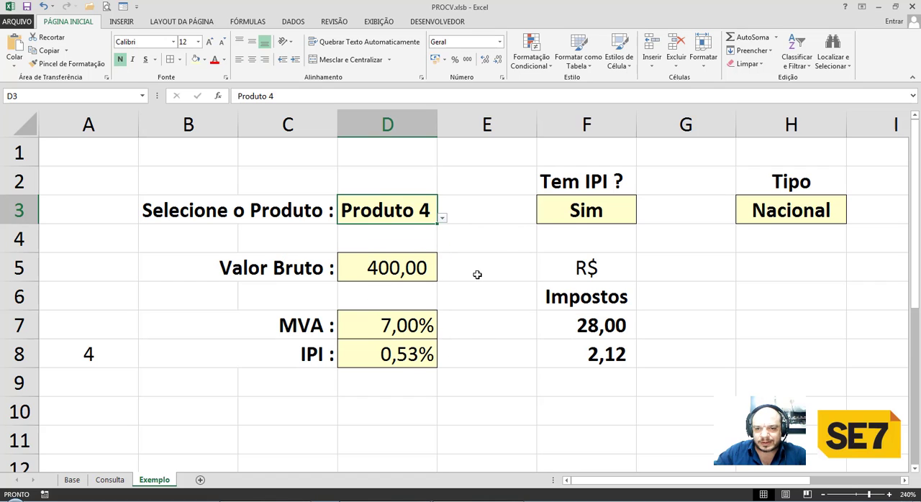
Hide the helper column number in A8 by setting its font color to white.
{"action": "left_click", "coordinate": [91, 352]}
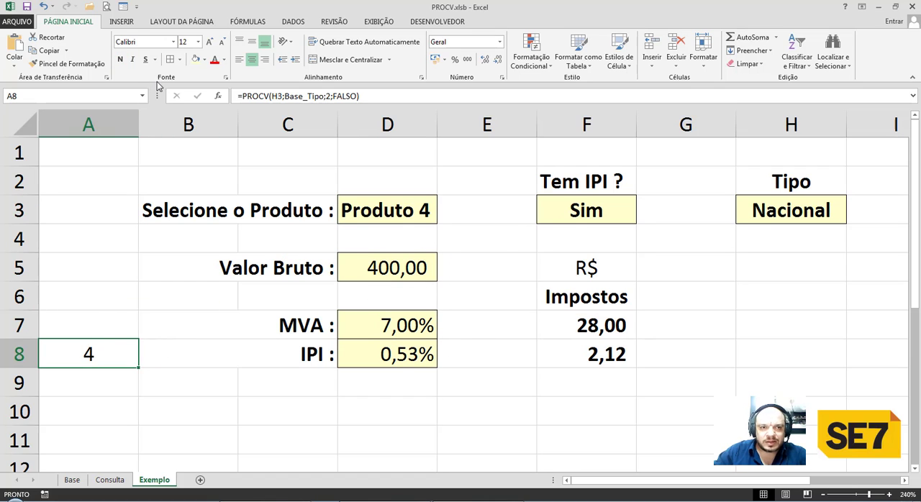
{"action": "left_click", "coordinate": [223, 60]}
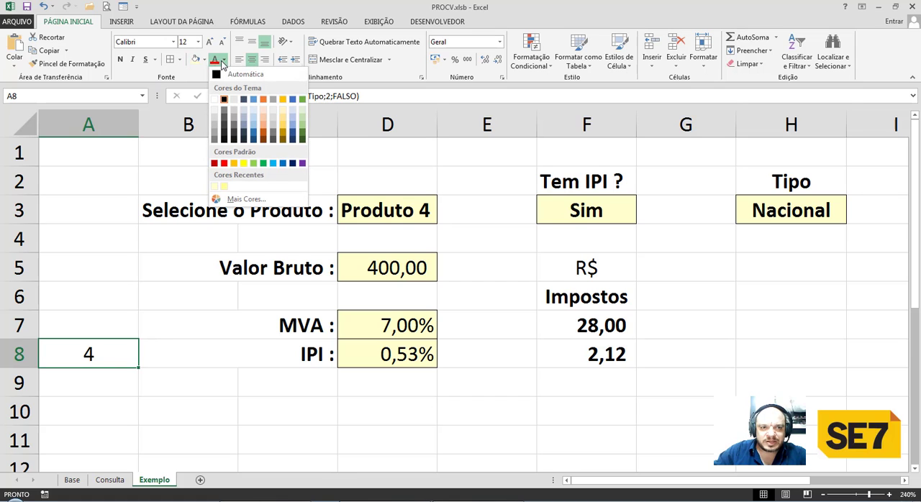
{"action": "left_click", "coordinate": [214, 98]}
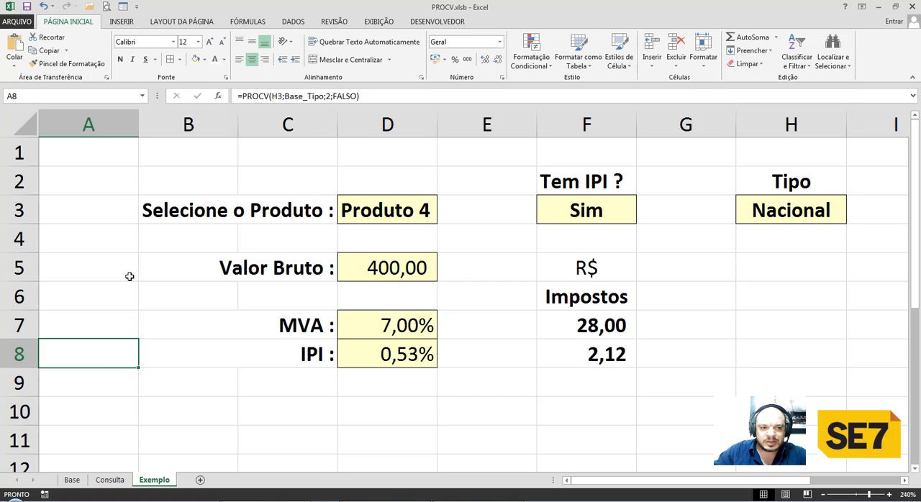
{"action": "left_click", "coordinate": [128, 405]}
{"action": "left_click", "coordinate": [154, 344]}
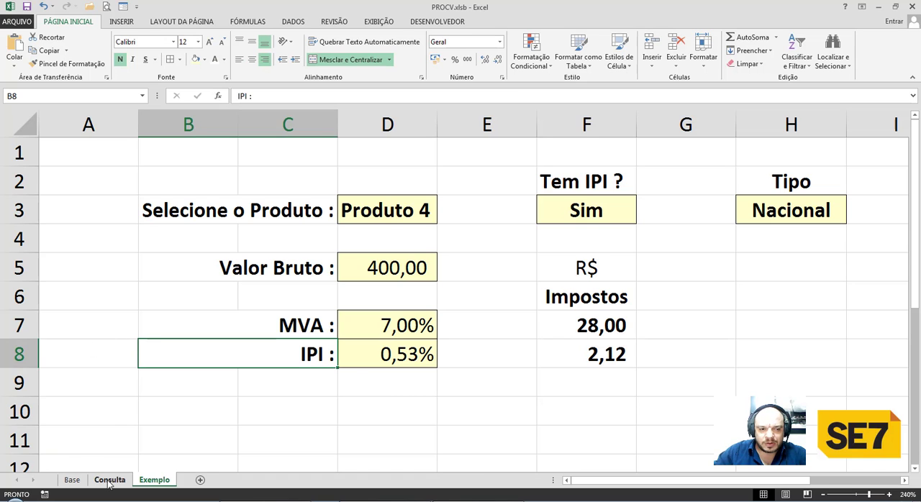
Check the TIPO and COLUNA table on the Base sheet, and make the R$ label in F5 of Exemplo bold.
{"action": "left_click", "coordinate": [71, 479]}
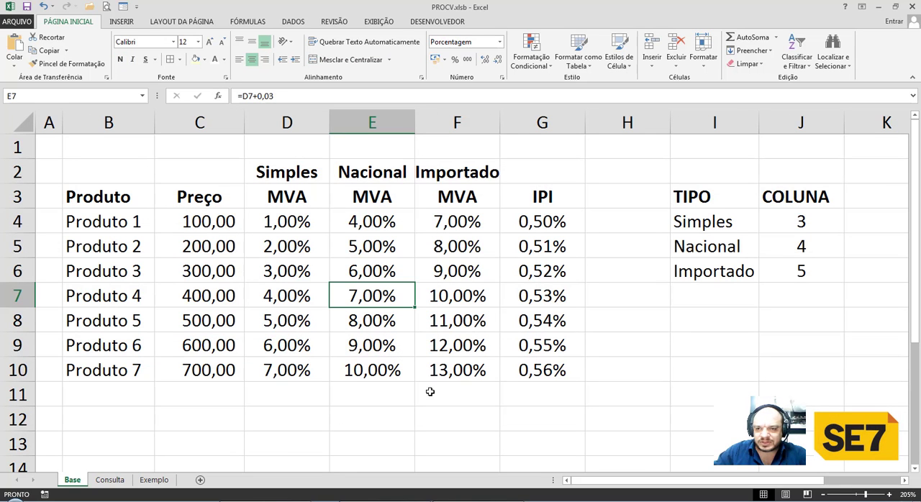
{"action": "left_click", "coordinate": [682, 160]}
{"action": "left_click", "coordinate": [154, 480]}
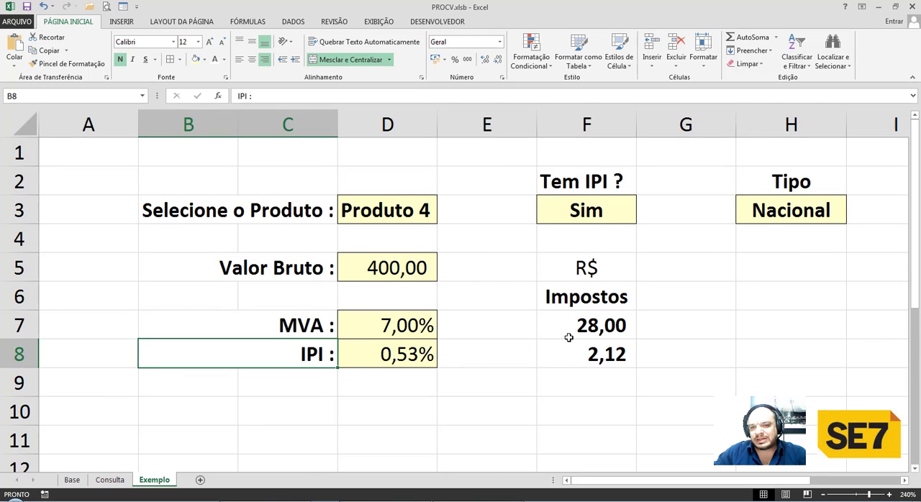
{"action": "left_click", "coordinate": [587, 270]}
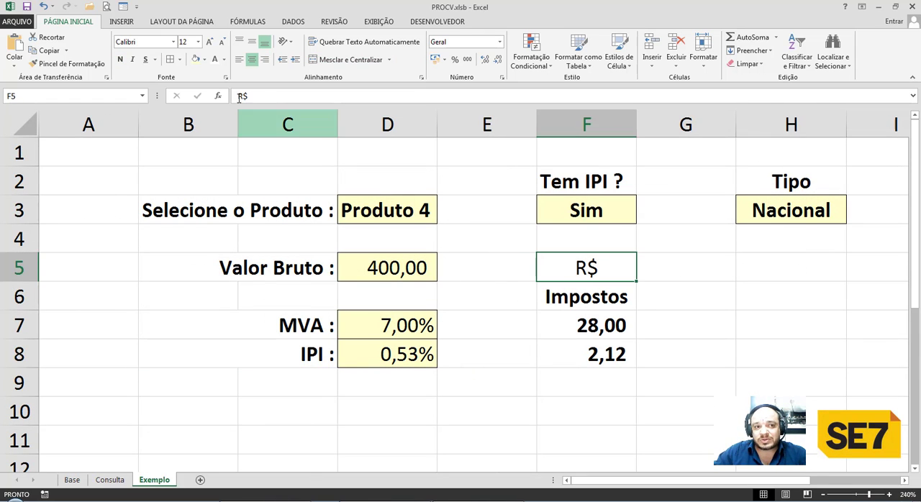
{"action": "left_click", "coordinate": [120, 59]}
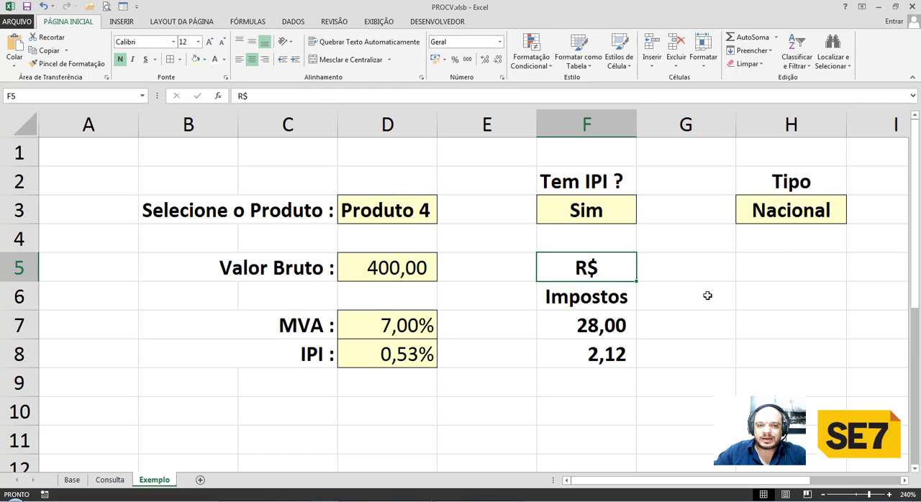
{"action": "left_click", "coordinate": [792, 186]}
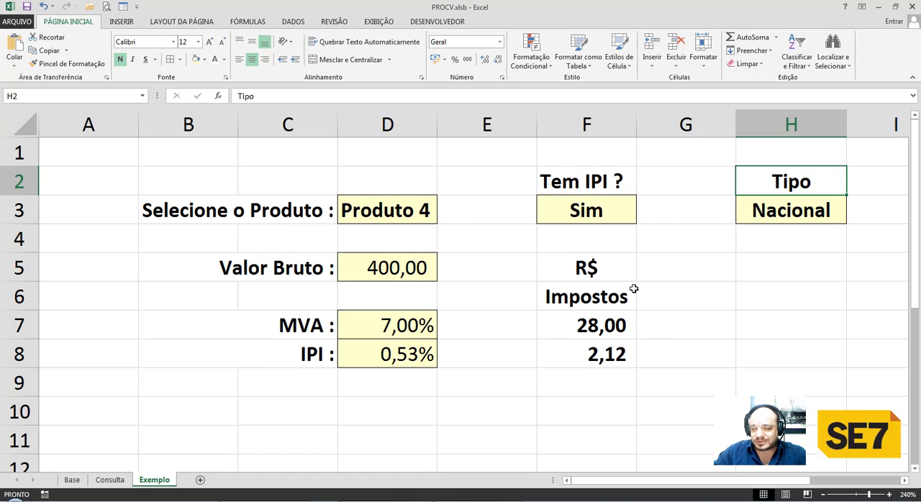
{"action": "left_click", "coordinate": [462, 157]}
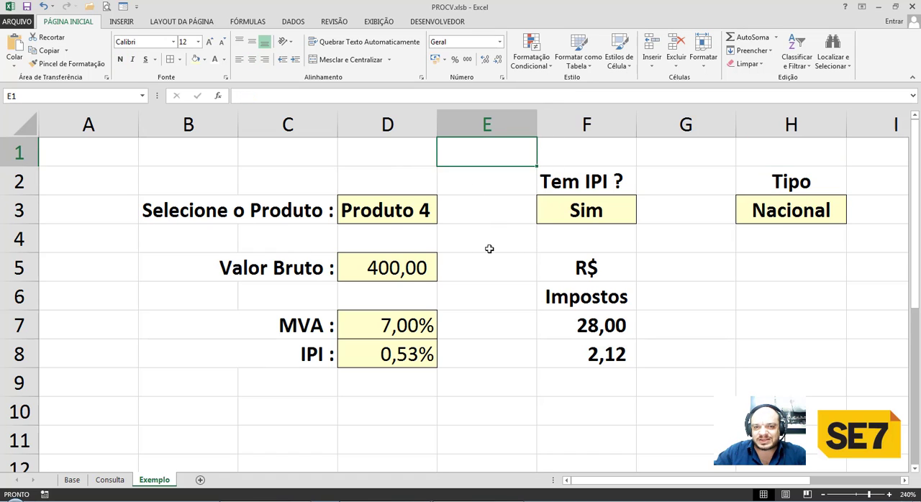
{"action": "left_click", "coordinate": [489, 249]}
{"action": "left_click", "coordinate": [374, 158]}
{"action": "key", "text": "Left"}
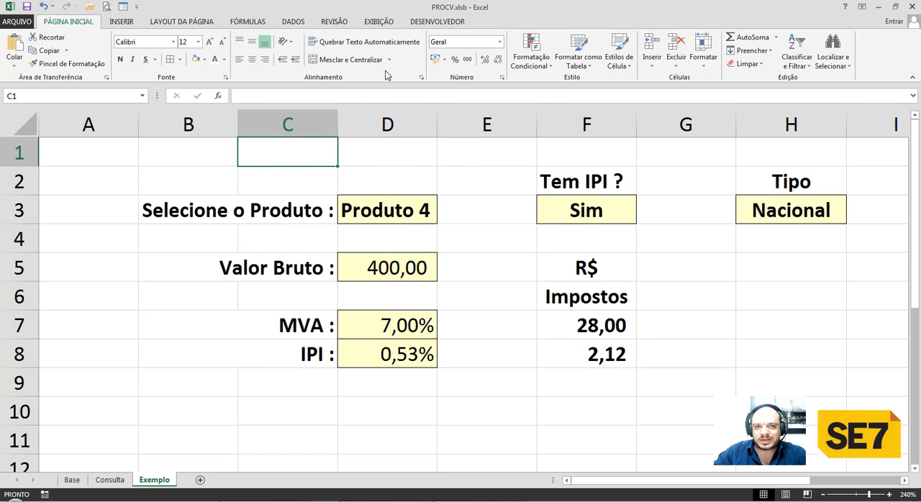
Hide the gridlines, row and column headings, and formula bar on the Exemplo sheet.
{"action": "left_click", "coordinate": [380, 22]}
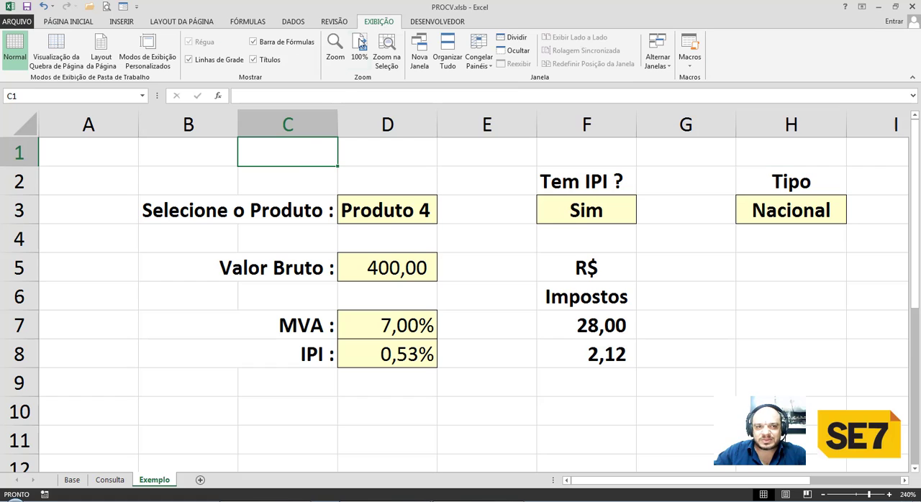
{"action": "left_click", "coordinate": [228, 62]}
{"action": "left_click", "coordinate": [253, 61]}
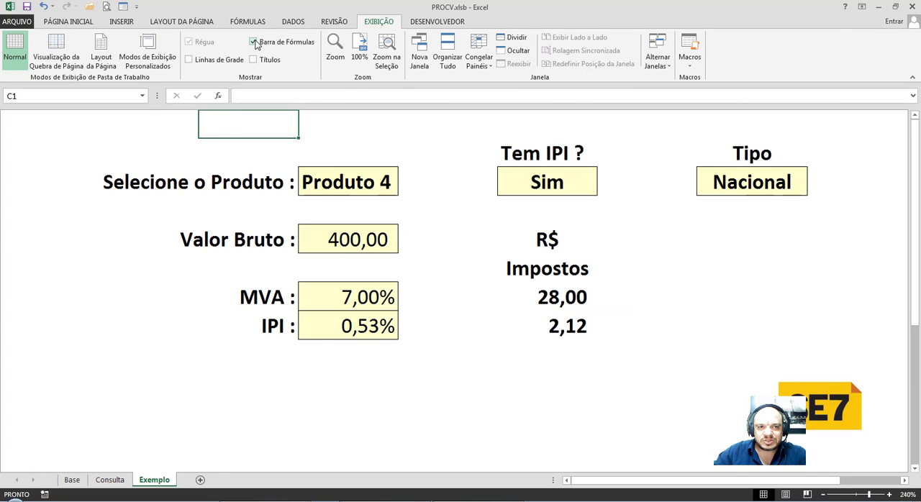
{"action": "left_click", "coordinate": [254, 42]}
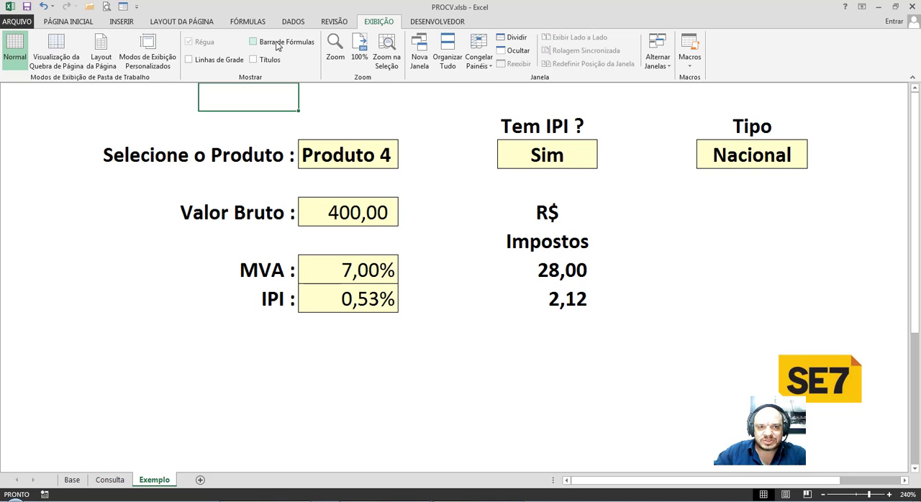
Collapse the ribbon and select the product selection cell D3.
{"action": "left_click", "coordinate": [338, 109]}
{"action": "left_click", "coordinate": [303, 128]}
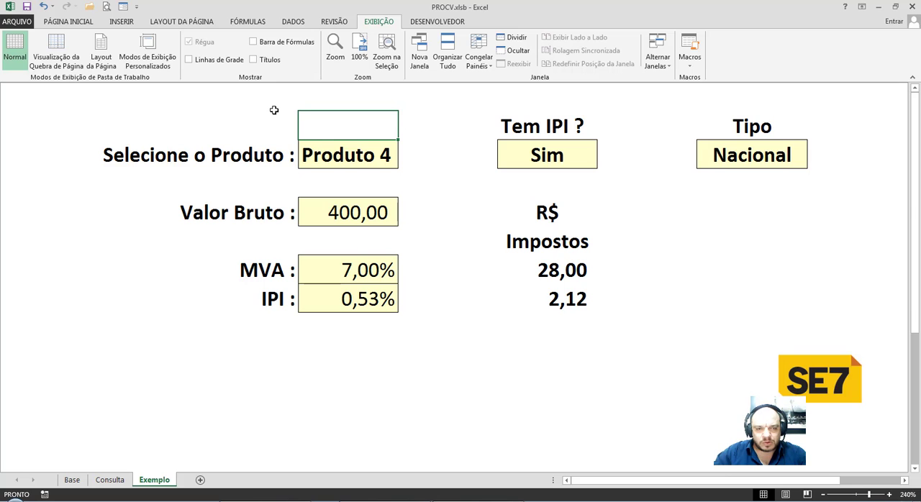
{"action": "key", "text": "ctrl+F1"}
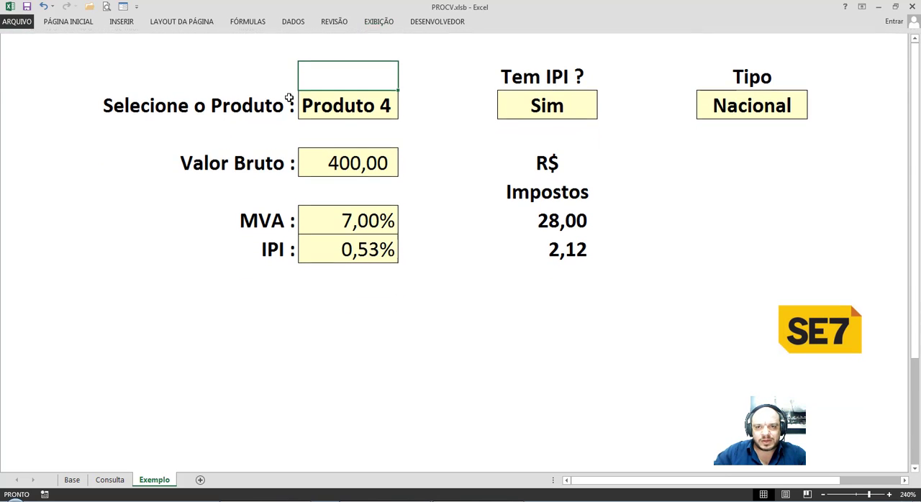
{"action": "left_click", "coordinate": [345, 106]}
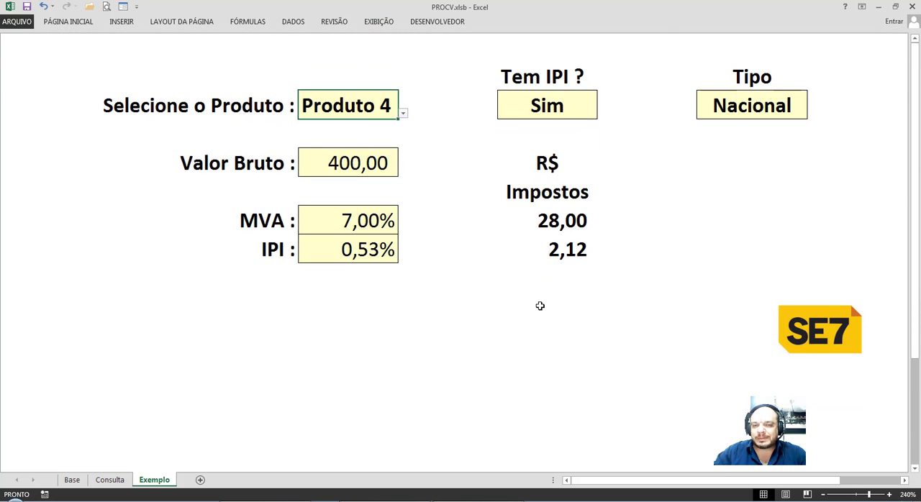